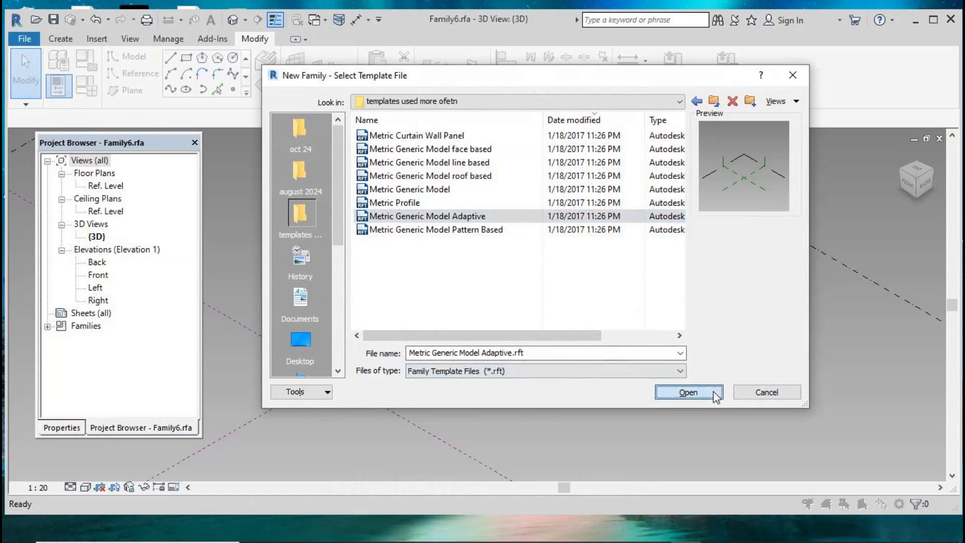
- Create a family from the Metric Generic Model Adaptive template and place one point on the reference level
click(711, 392)
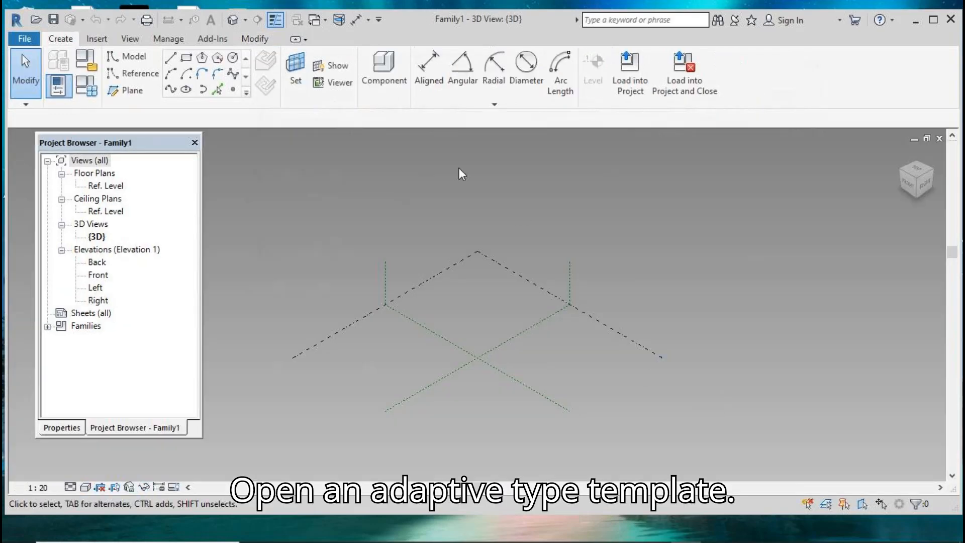
click(233, 90)
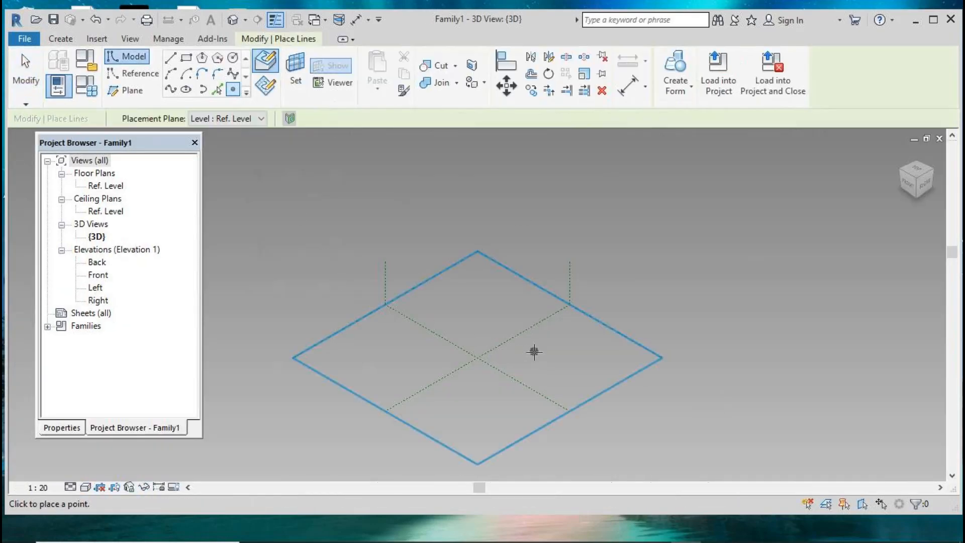
click(533, 352)
click(21, 78)
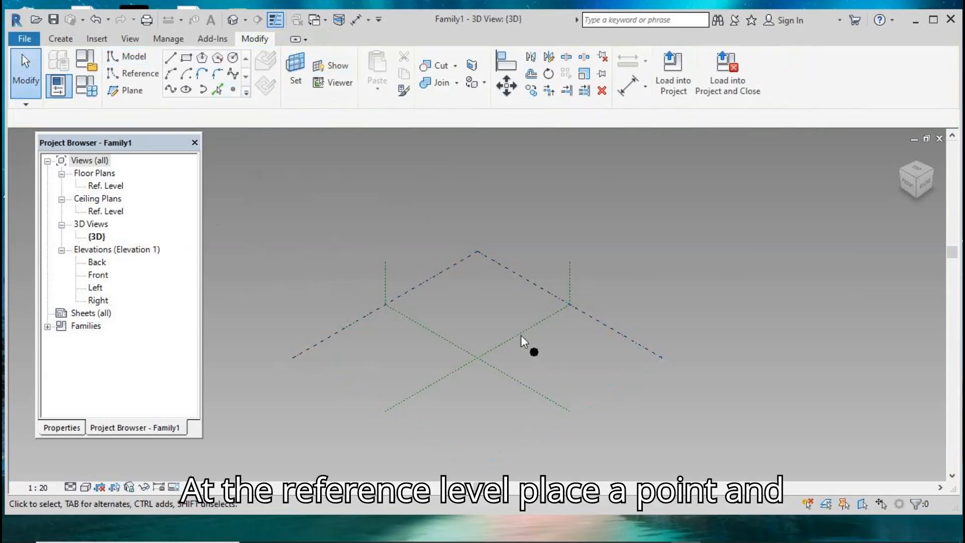
- Make the point on the reference level adaptive
drag(513, 320, 552, 372)
click(715, 87)
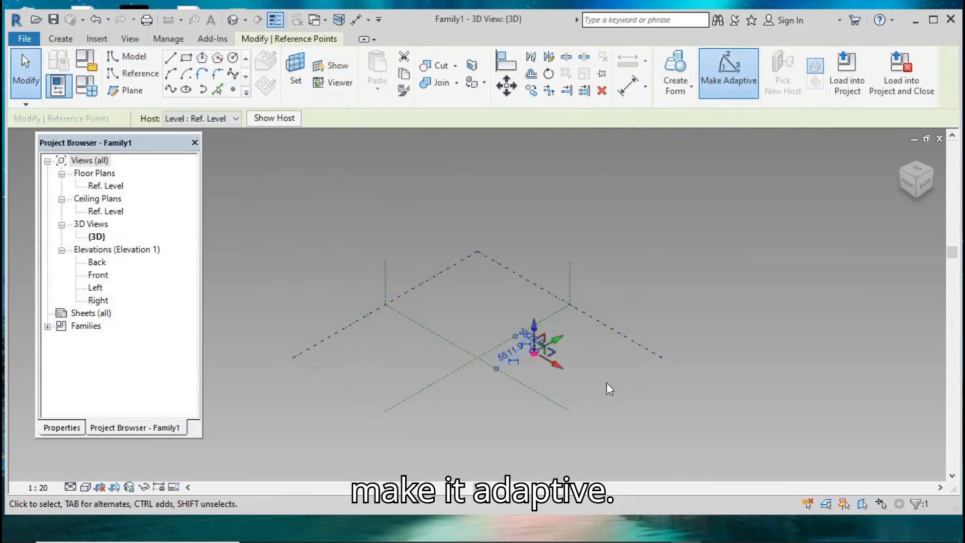
click(604, 396)
- Set the adaptive point's horizontal plane as the work plane and place three reference points exactly on the adaptive point
scroll(529, 362, up, 4)
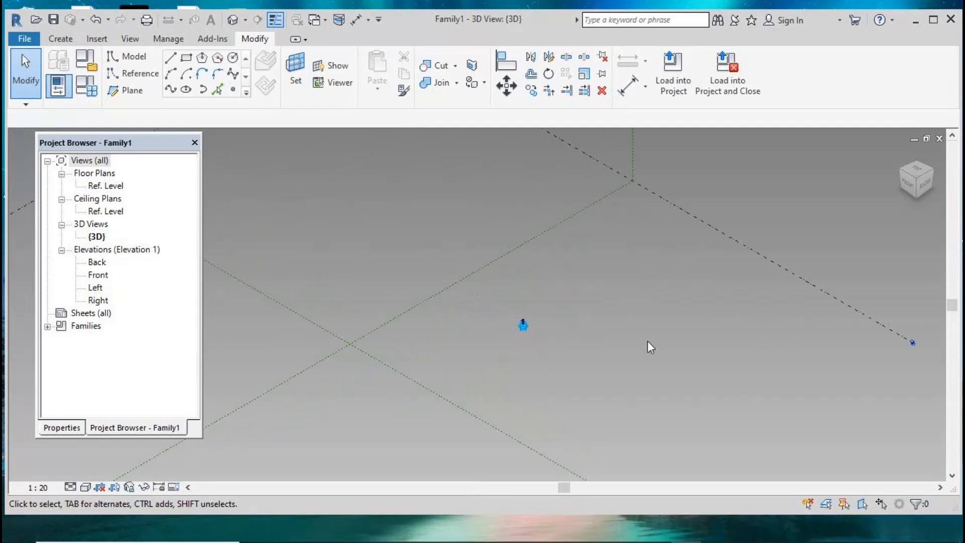
click(296, 73)
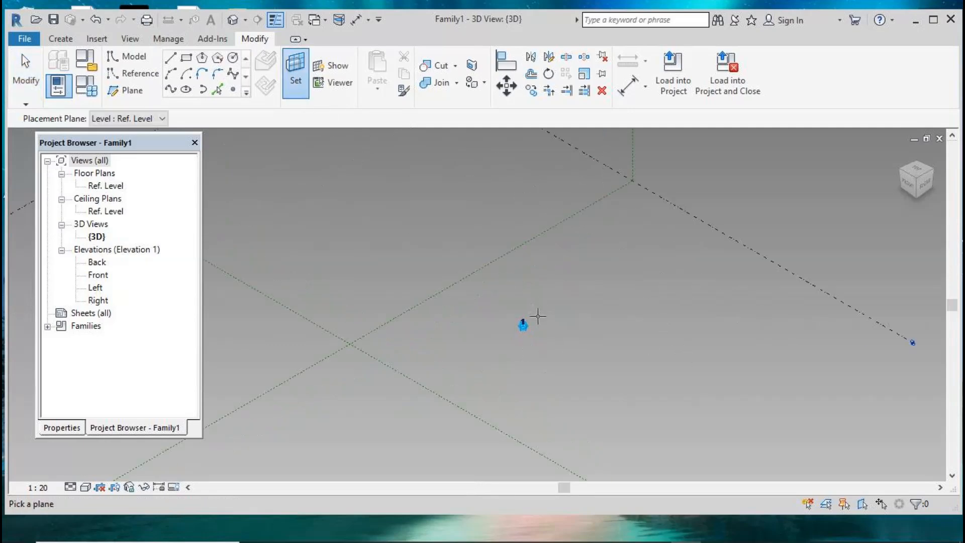
click(526, 326)
click(234, 90)
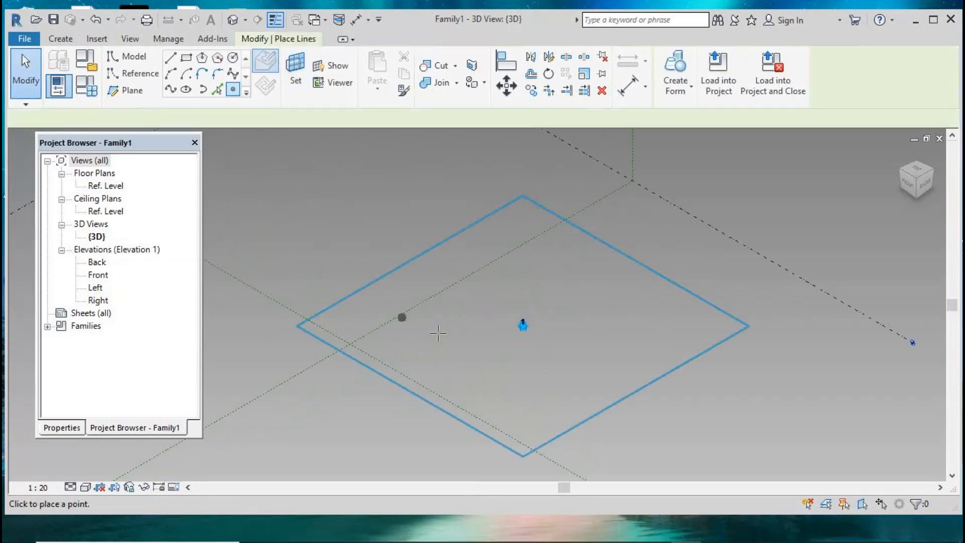
click(523, 326)
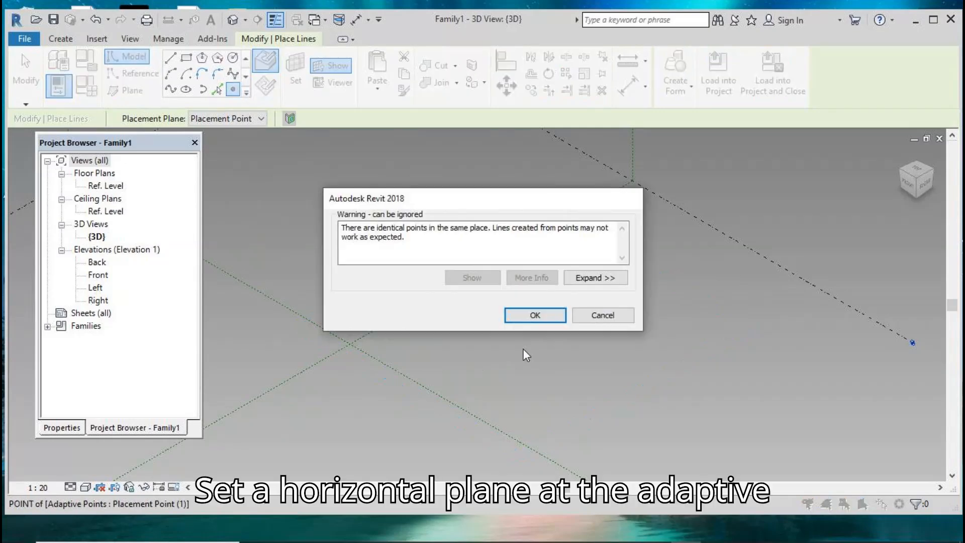
click(534, 315)
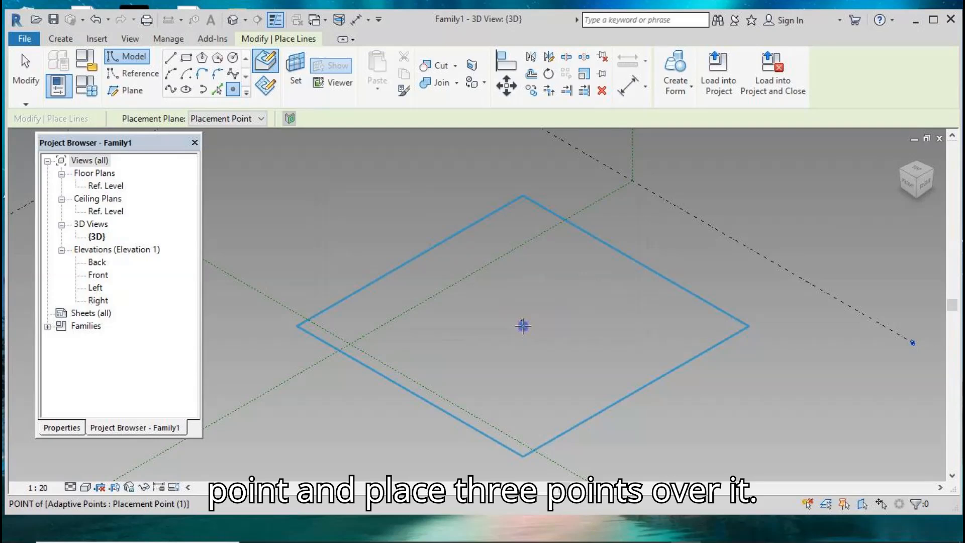
click(522, 326)
click(534, 315)
key(Escape)
key(Escape)
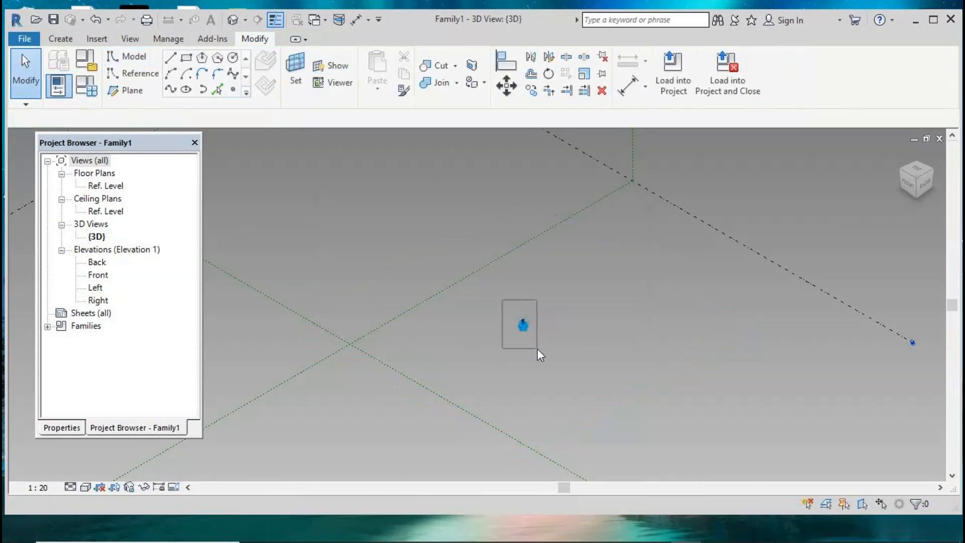
- Select all the stacked points, filter the selection to Adaptive Points only, and temporarily hide that element
drag(538, 348, 538, 349)
click(785, 68)
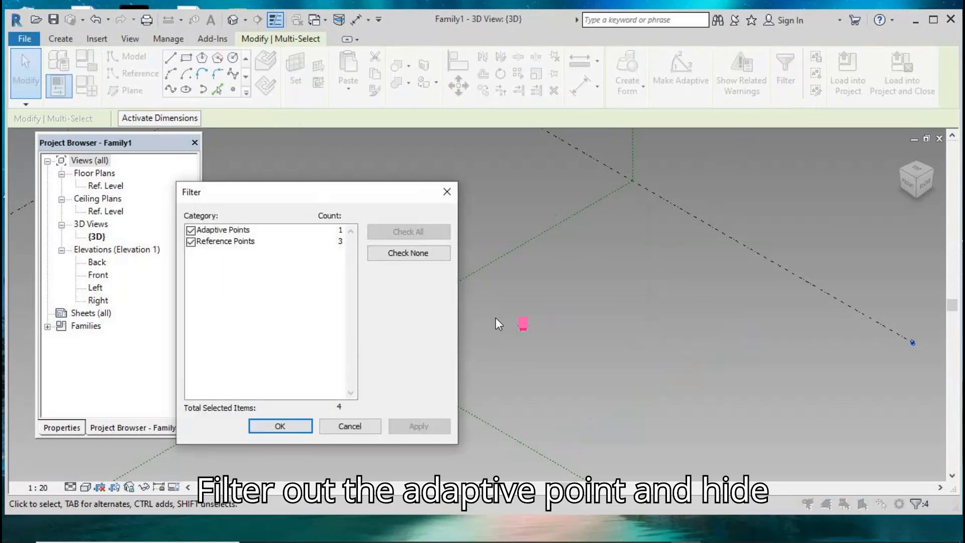
click(397, 253)
click(191, 230)
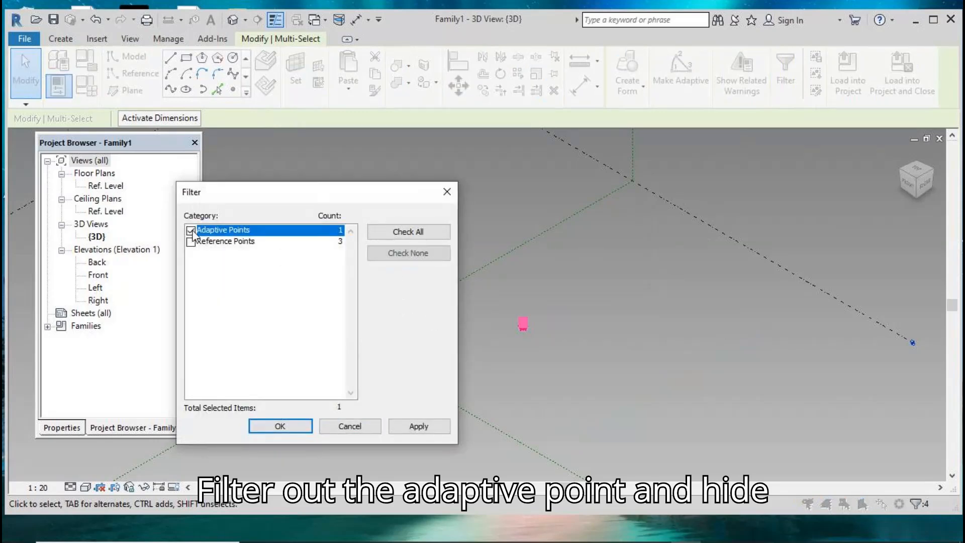
click(269, 426)
click(145, 487)
click(166, 455)
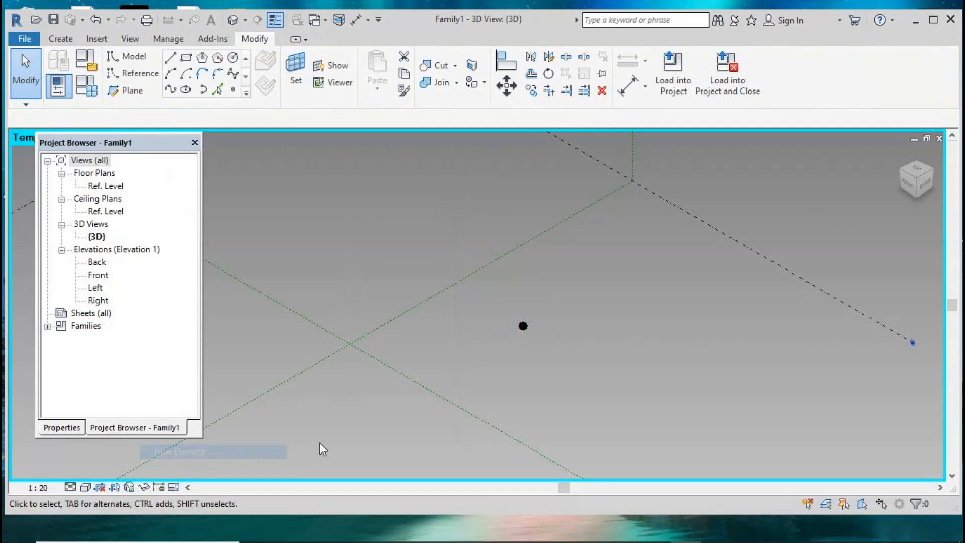
- Associate the first reference point's Offset with a new family type parameter named off1
click(523, 327)
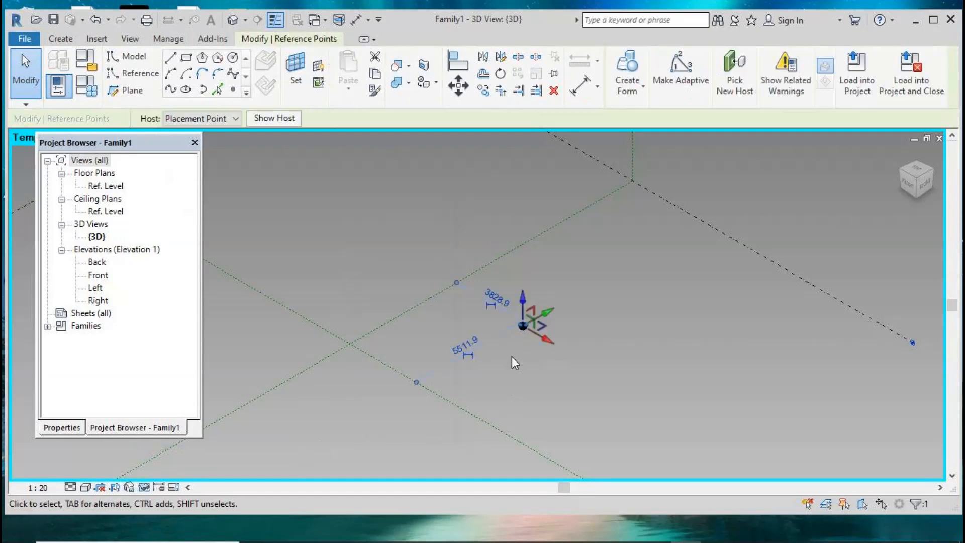
click(65, 428)
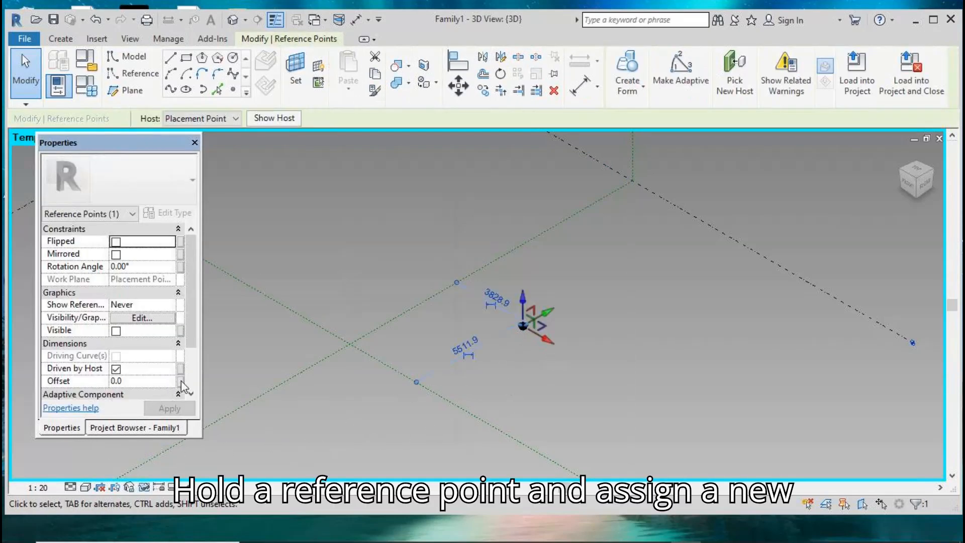
click(181, 381)
click(145, 405)
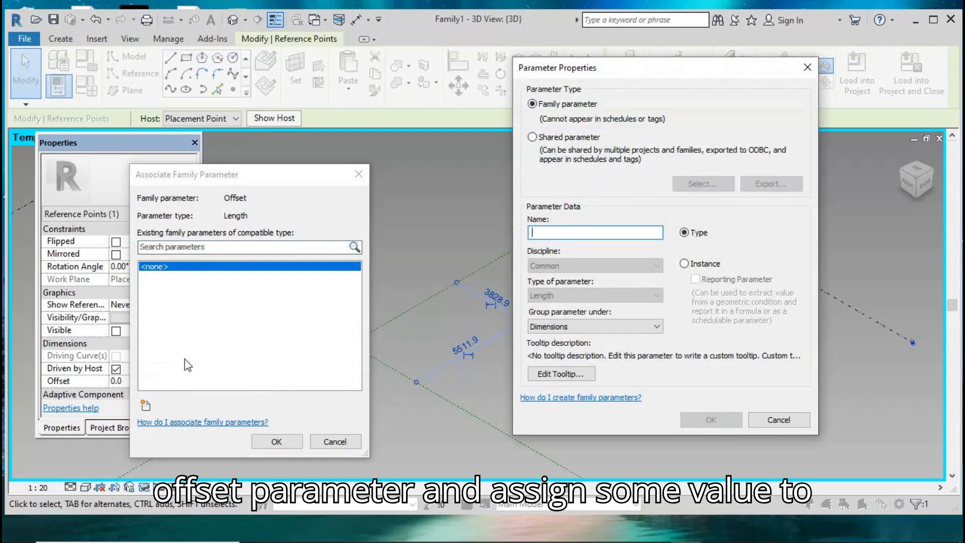
text(off1)
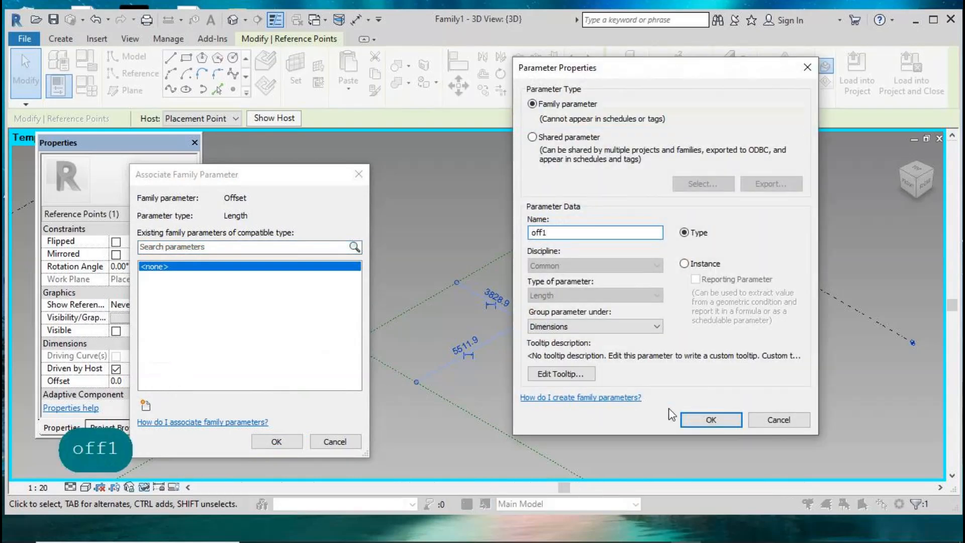
click(710, 419)
click(277, 441)
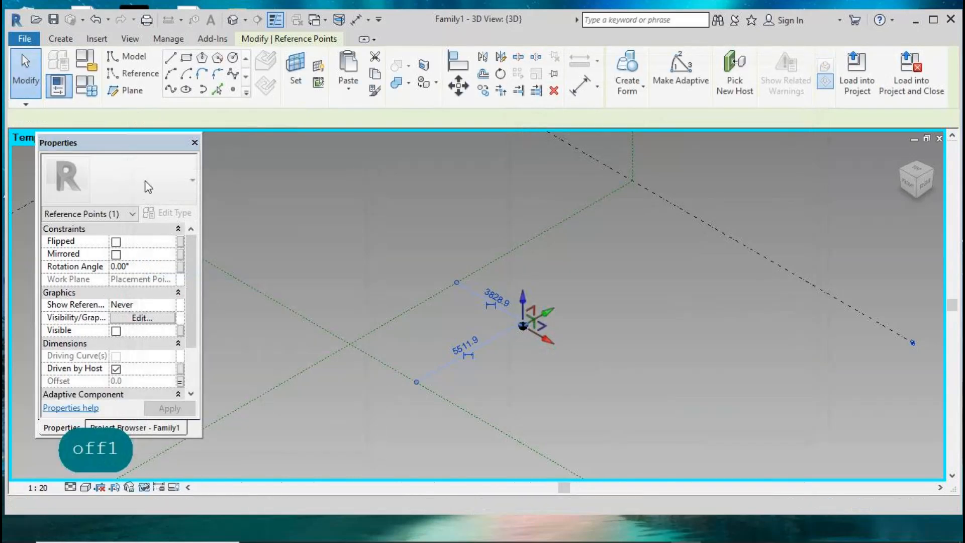
- Set the off1 parameter to 1000 in the family types and apply it
click(94, 93)
text(1)
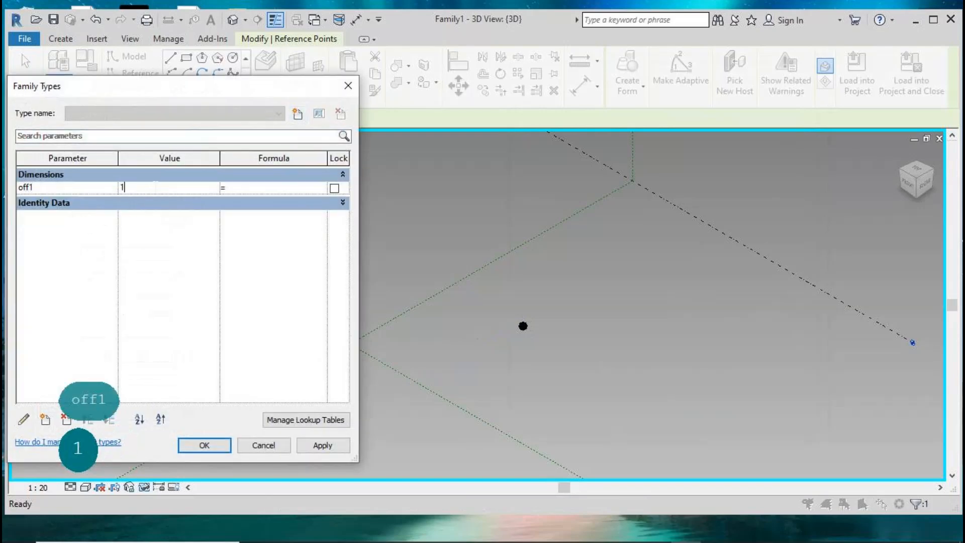
text(000)
click(322, 445)
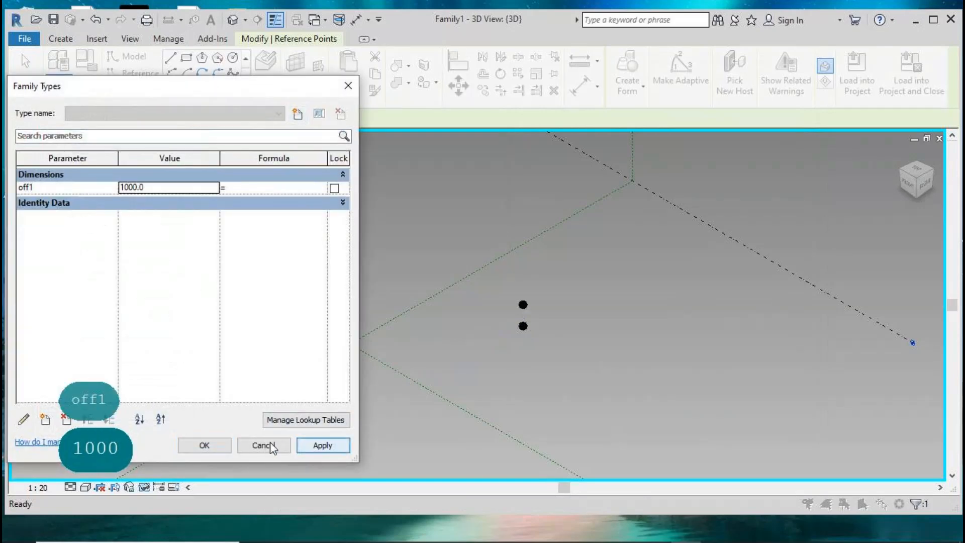
click(204, 445)
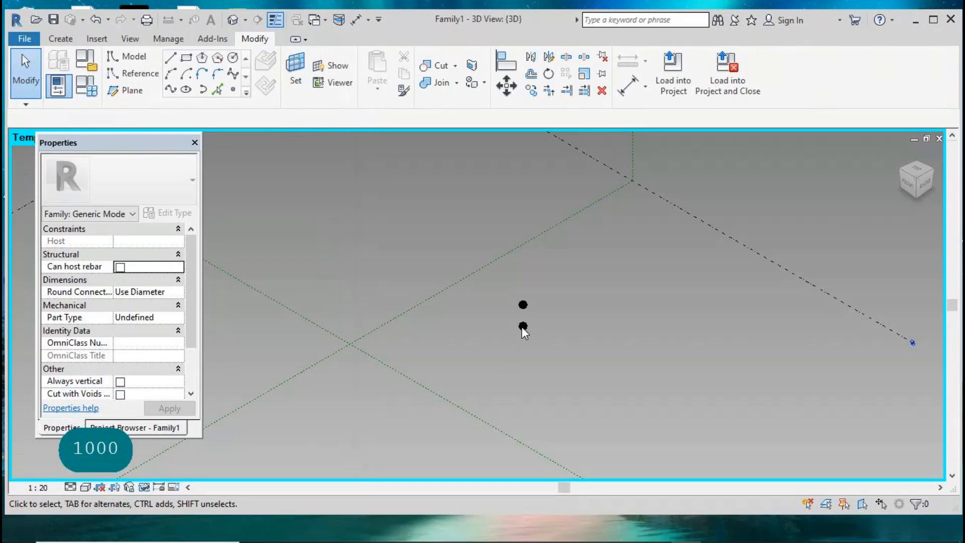
- Associate the Offset of the second reference point, still at the base, with a new type parameter named off2
click(523, 326)
click(181, 381)
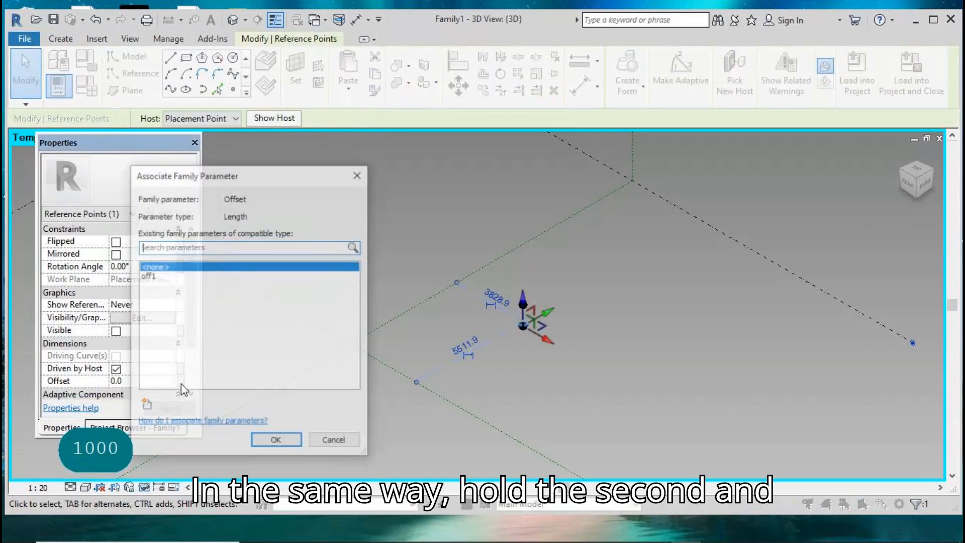
click(145, 405)
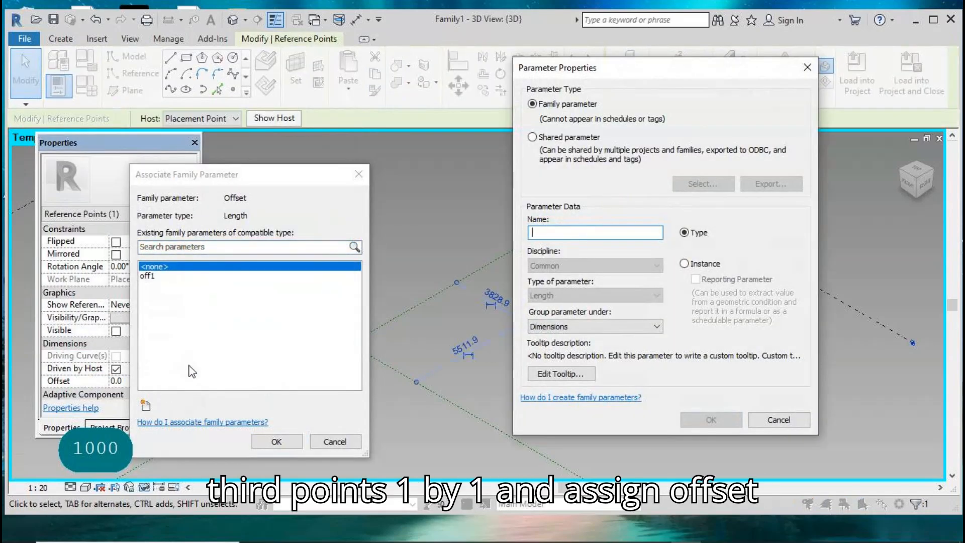
text(off2)
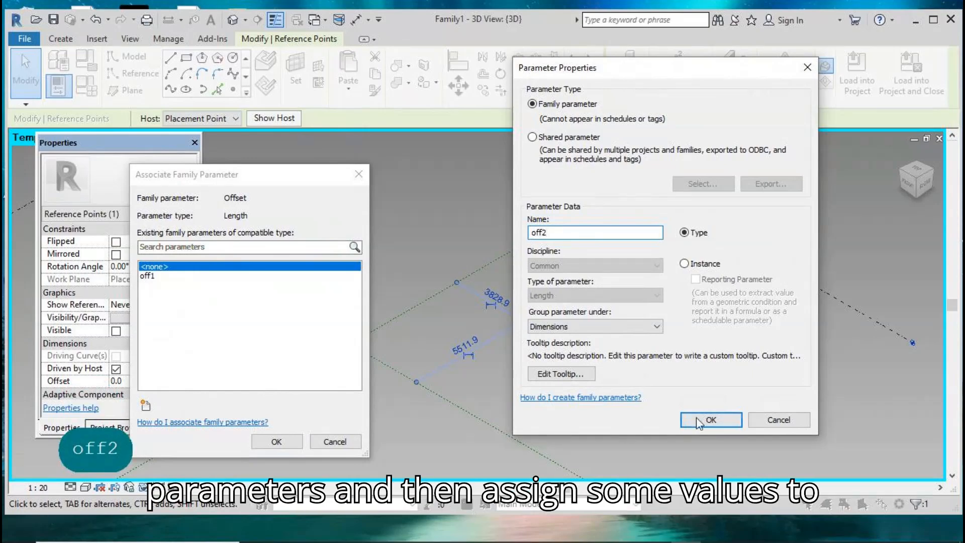
click(697, 419)
click(277, 441)
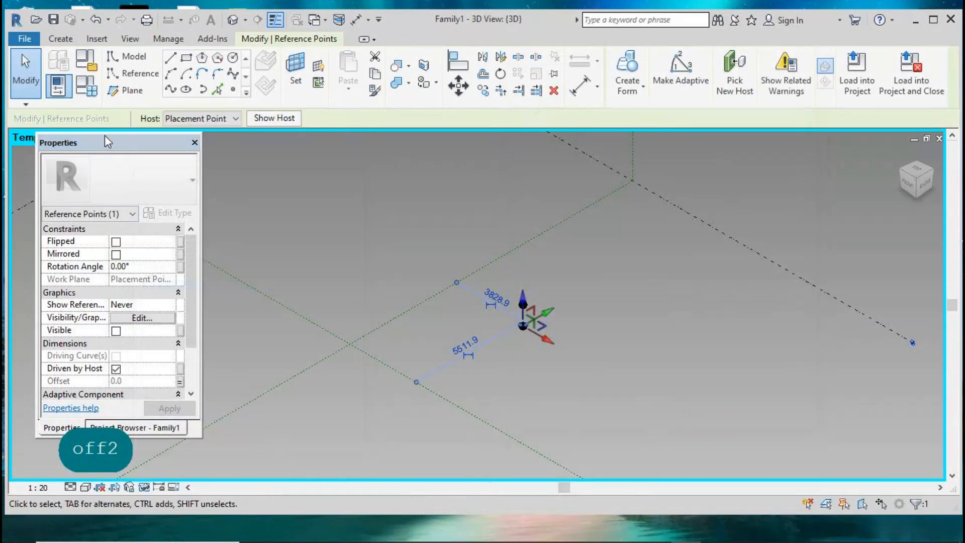
- Set the off2 parameter to 1500 in the family types and apply it
click(93, 90)
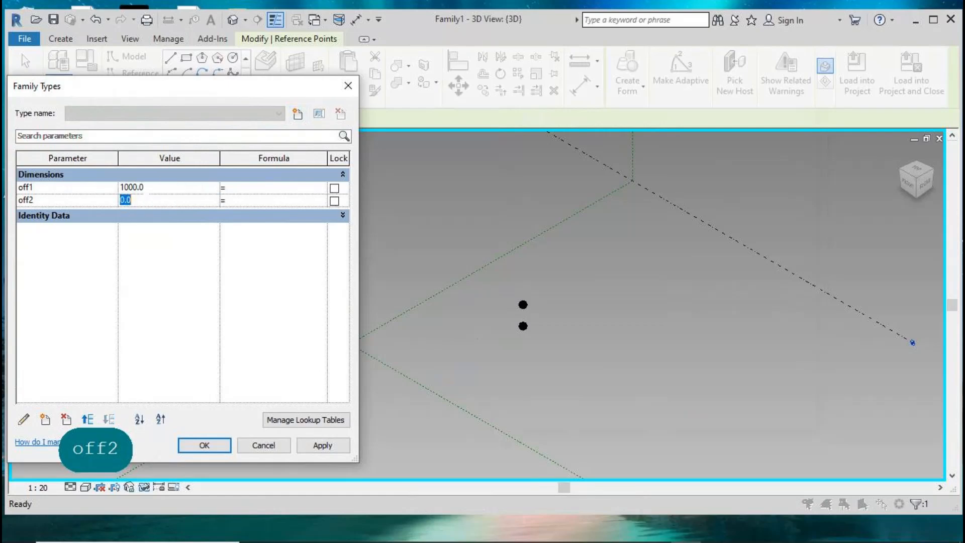
text(15)
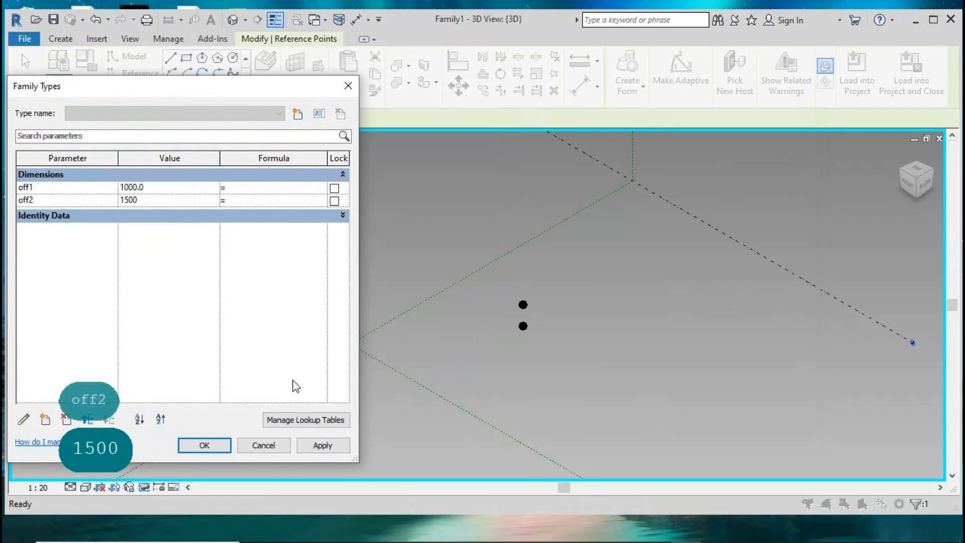
click(321, 446)
click(211, 447)
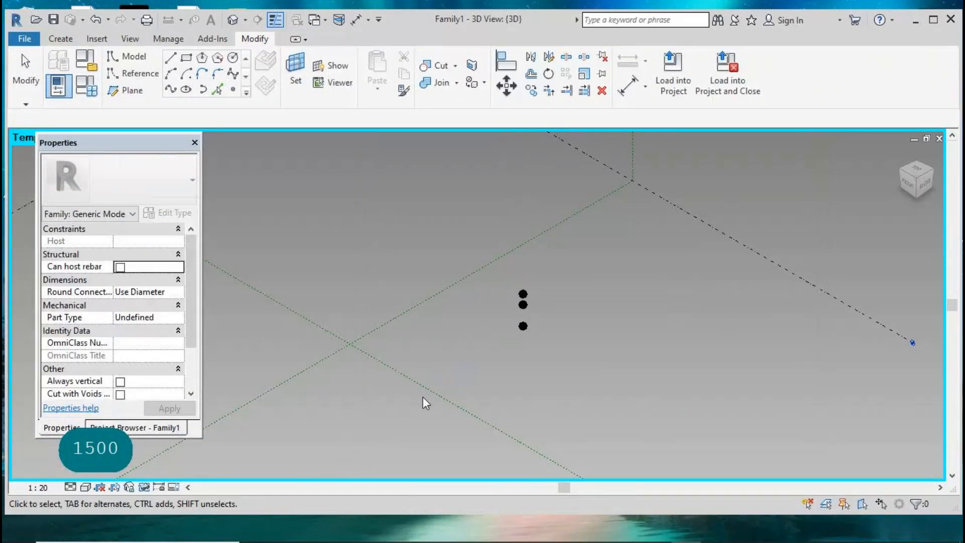
- Associate the last base reference point's Offset with a new type parameter named off3
click(523, 325)
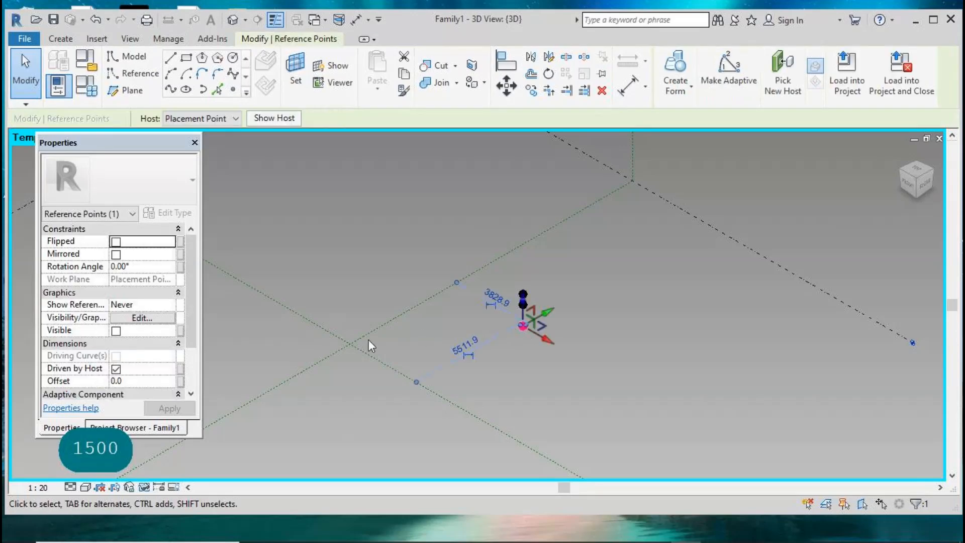
click(181, 381)
click(146, 405)
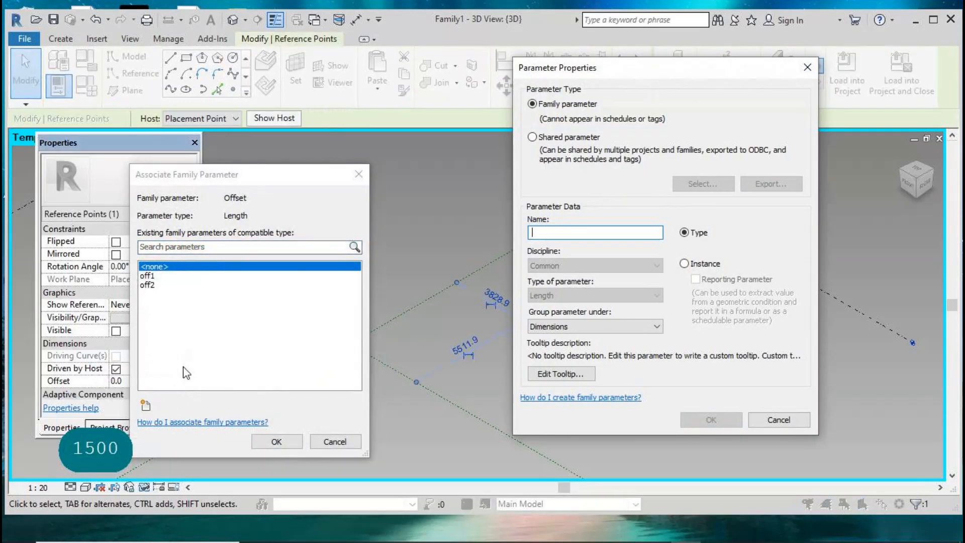
text(off3)
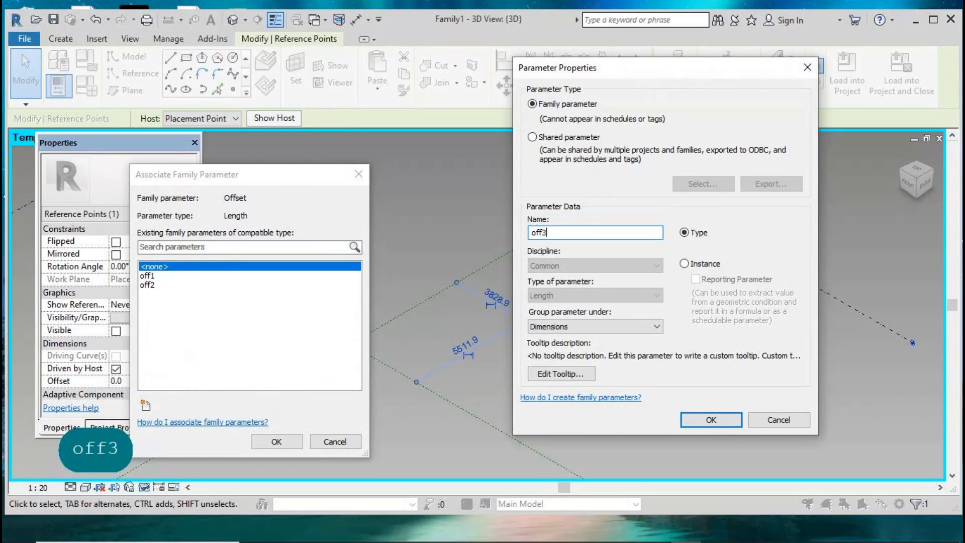
click(703, 420)
click(277, 441)
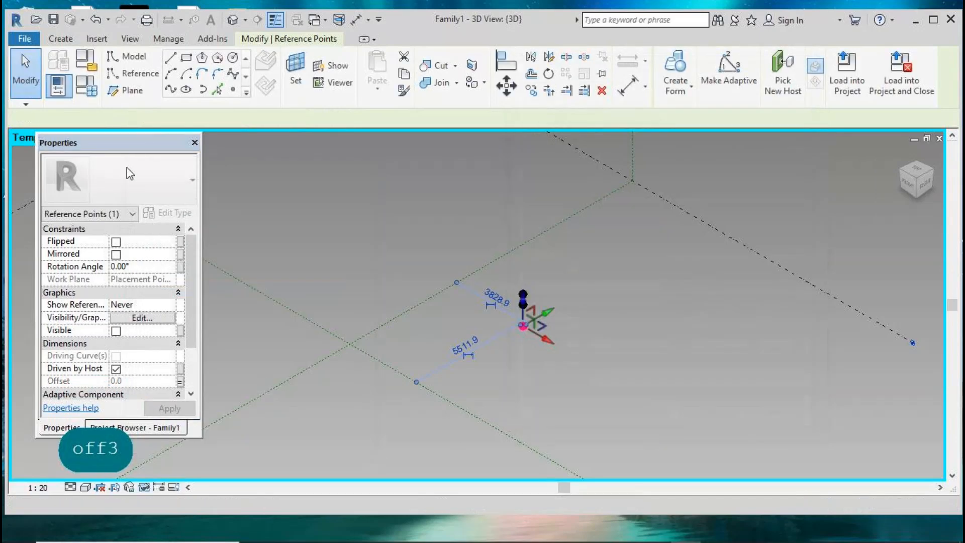
- Set the off3 parameter to 2000 in the family types and apply it
click(58, 85)
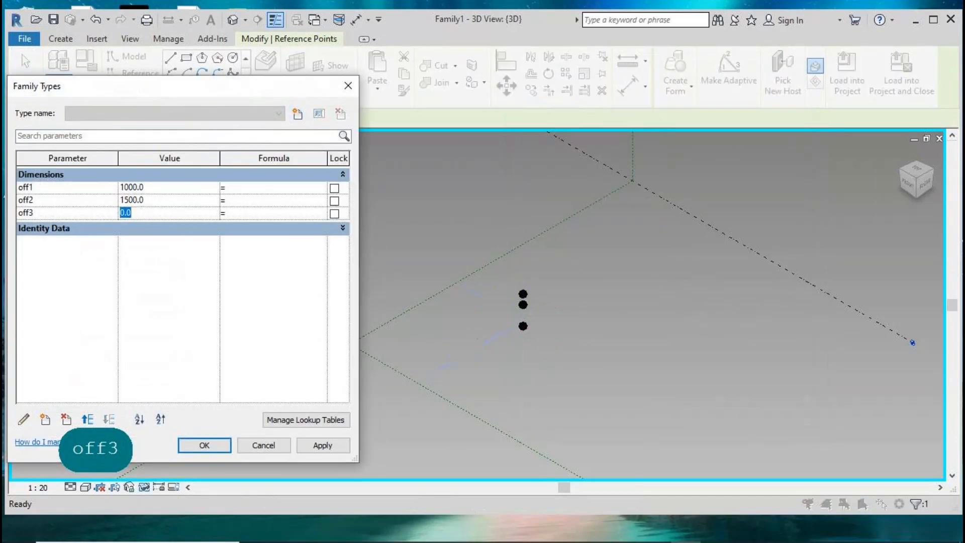
text(200)
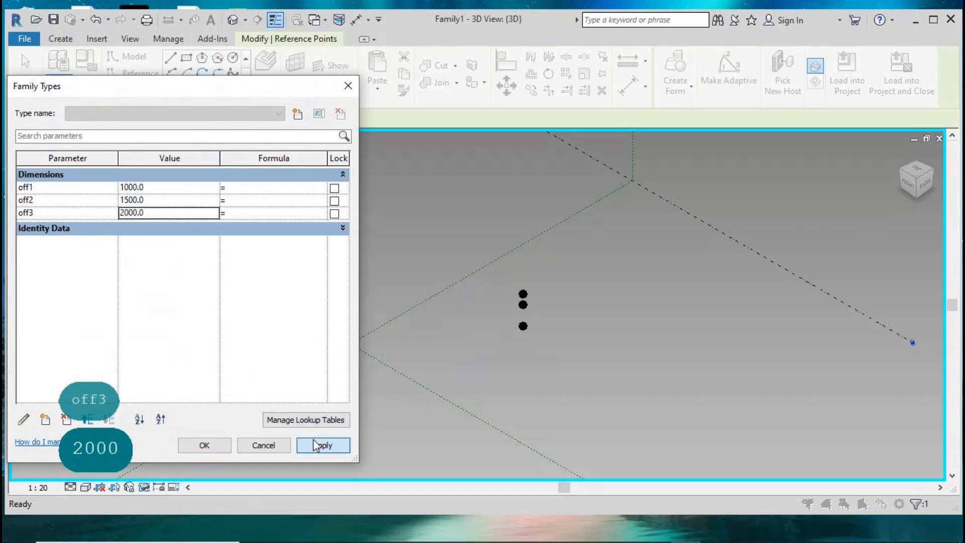
click(313, 445)
click(204, 444)
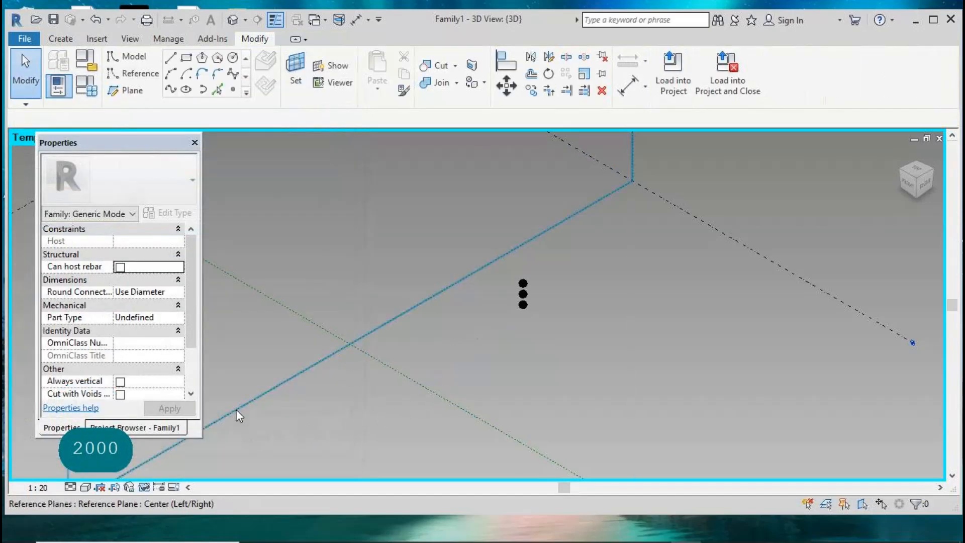
- Reset the temporary hide/isolate so the adaptive point shows again in the 3D view
click(144, 487)
click(201, 472)
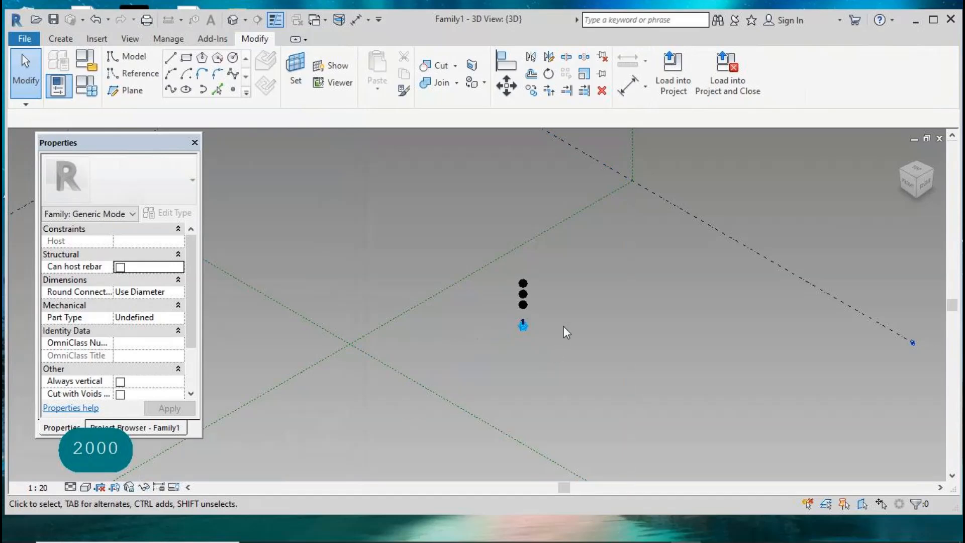
scroll(555, 321, up, 4)
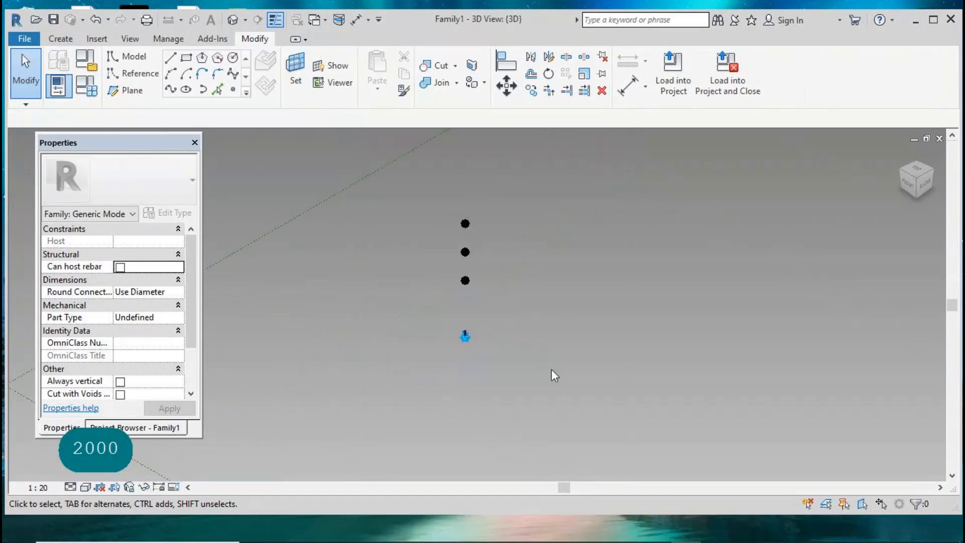
- Set the adaptive point's horizontal work plane and draw a circle about 820 in radius centred on the point
click(296, 81)
click(467, 336)
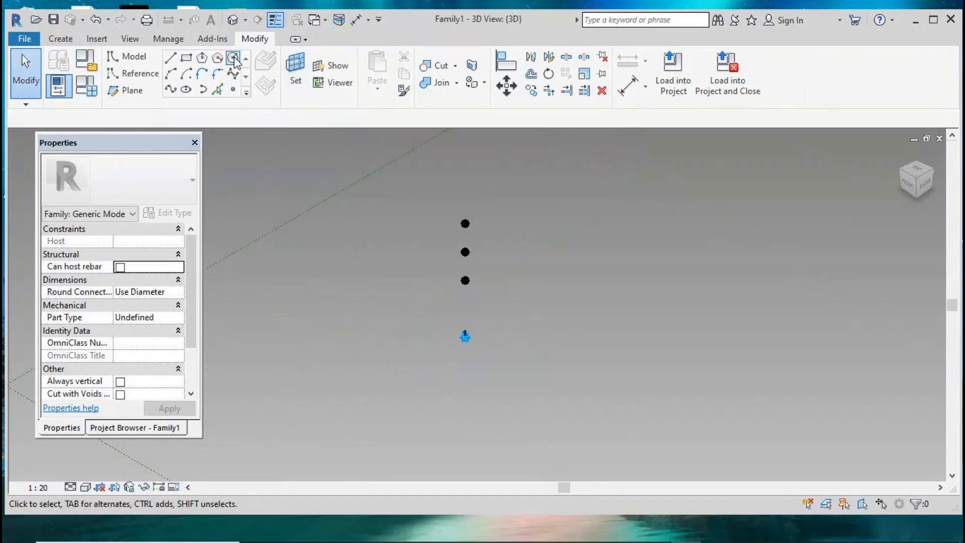
click(232, 56)
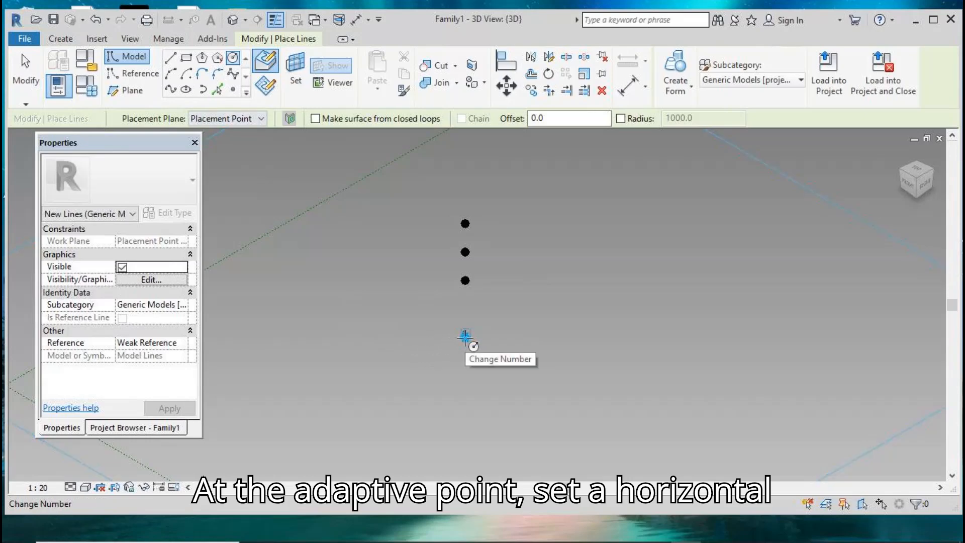
key(Tab)
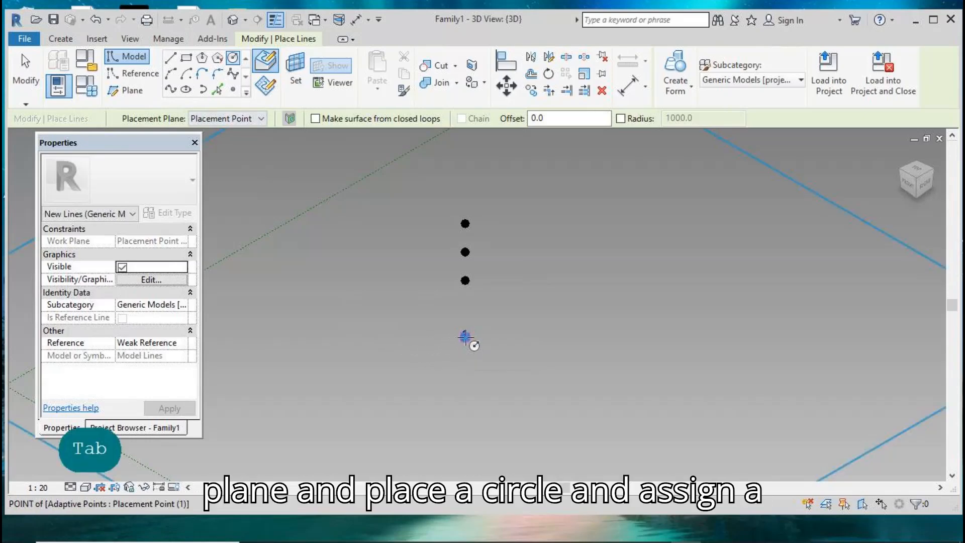
click(465, 337)
click(510, 320)
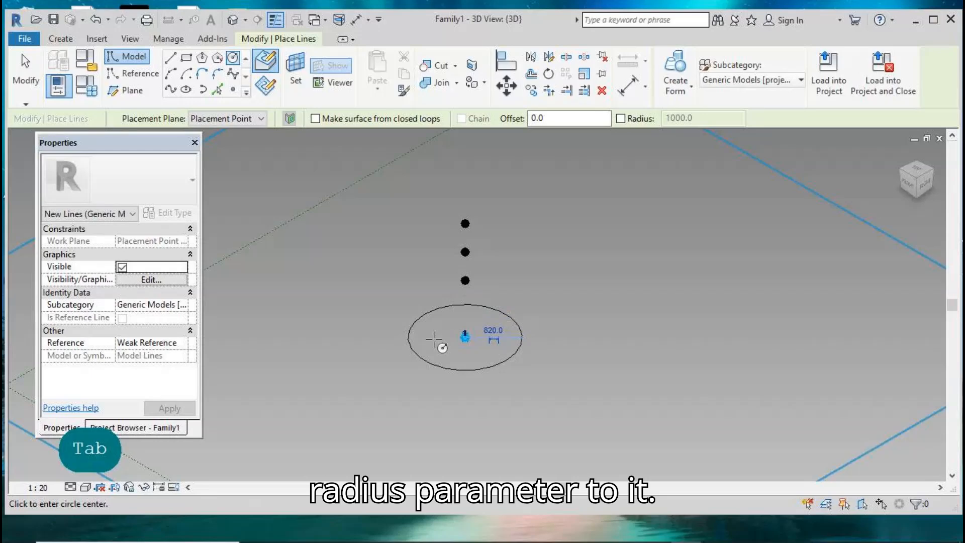
click(23, 60)
- Make the circle at the adaptive point a reference line and label its permanent radius dimension with a new type parameter named r1
click(488, 306)
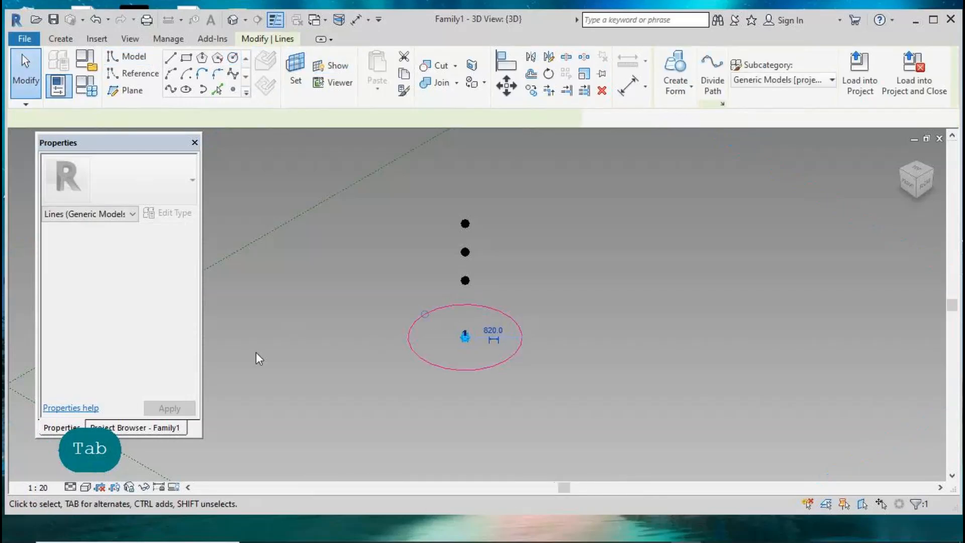
click(122, 353)
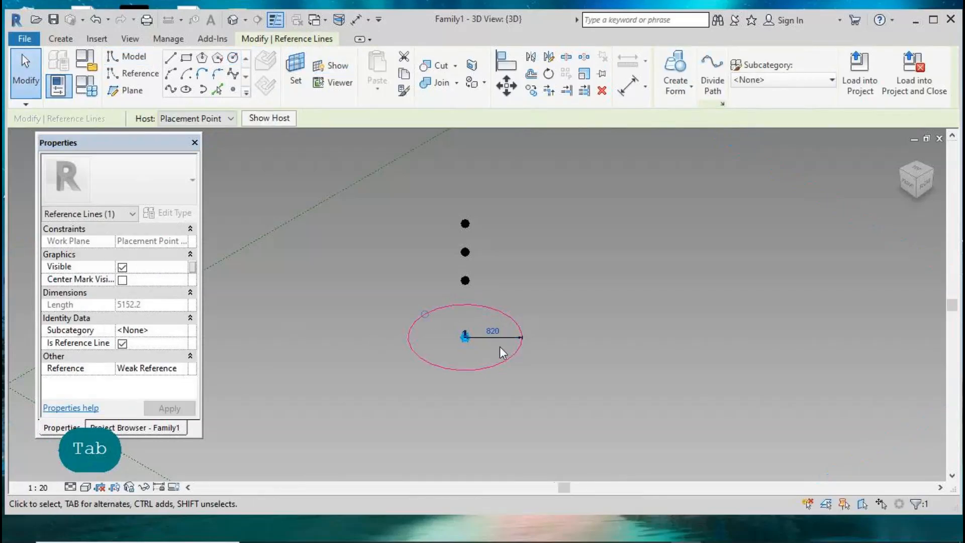
click(521, 338)
click(806, 73)
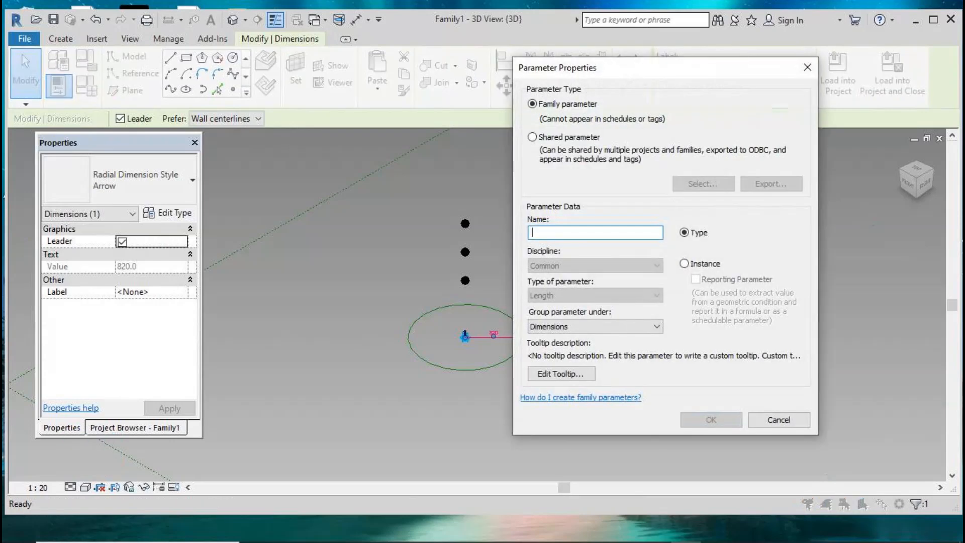
text(r1)
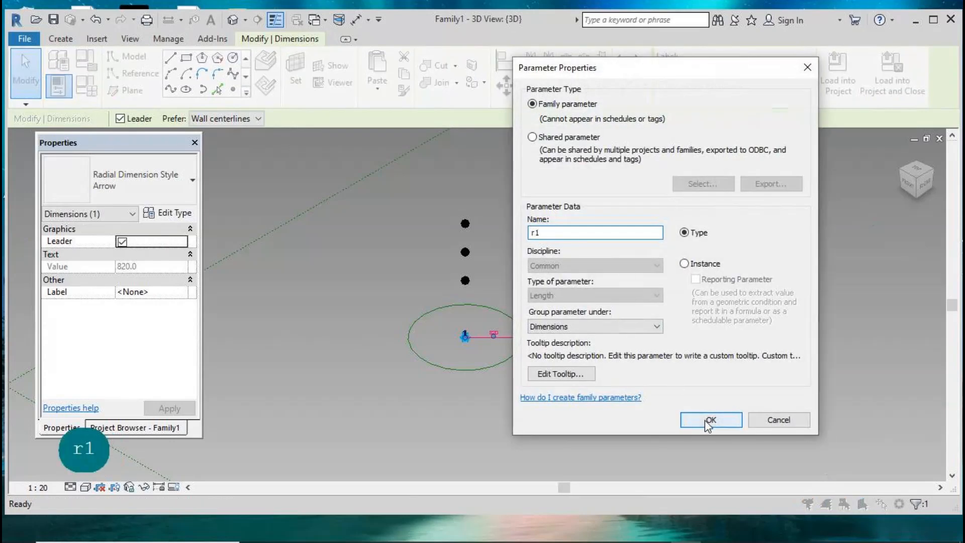
click(707, 421)
- Set the work plane to the horizontal plane of the lowest reference point above the adaptive point and show it
click(296, 70)
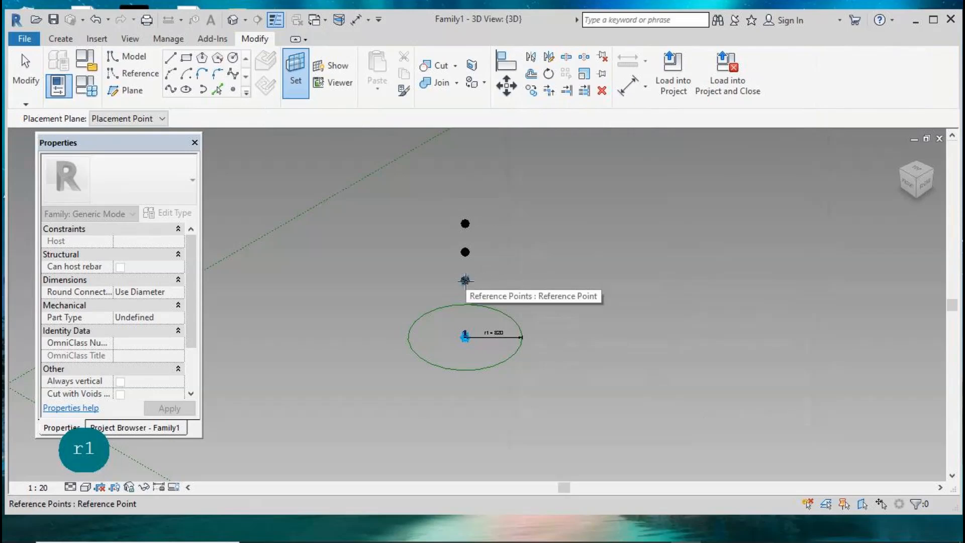
key(Tab)
key(Tab)
click(465, 280)
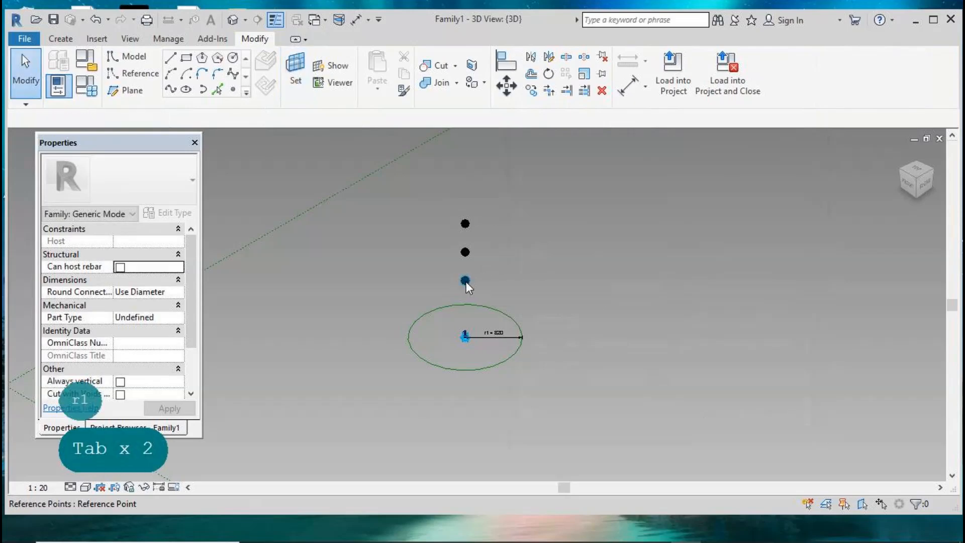
click(332, 66)
- Draw a circle about 860 in radius centred on the lowest reference point, and hide the work plane
scroll(458, 387, down, 3)
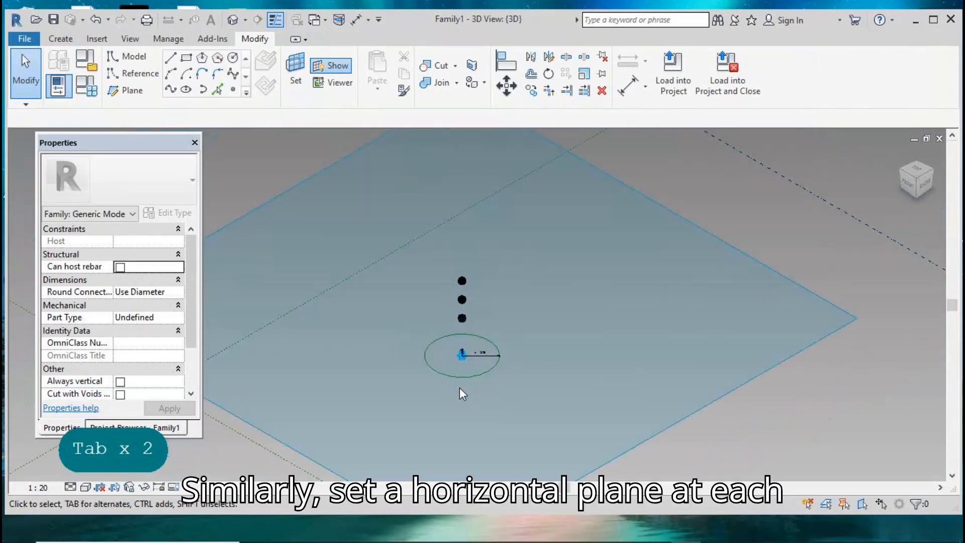
click(234, 58)
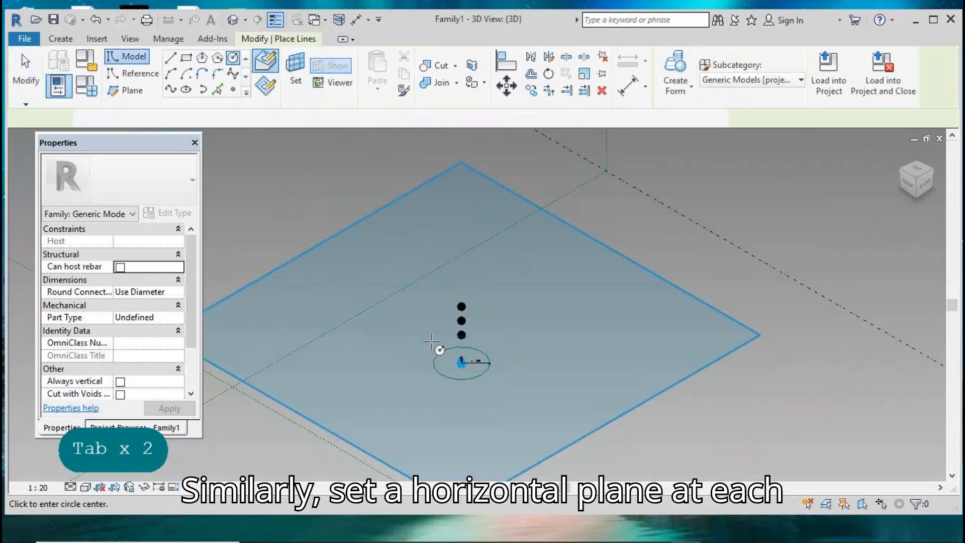
click(491, 334)
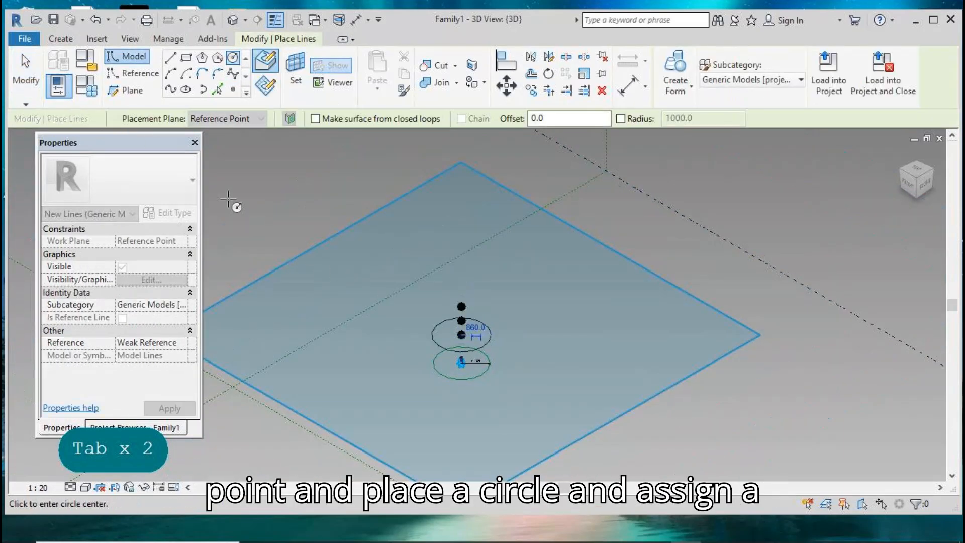
key(Escape)
key(Escape)
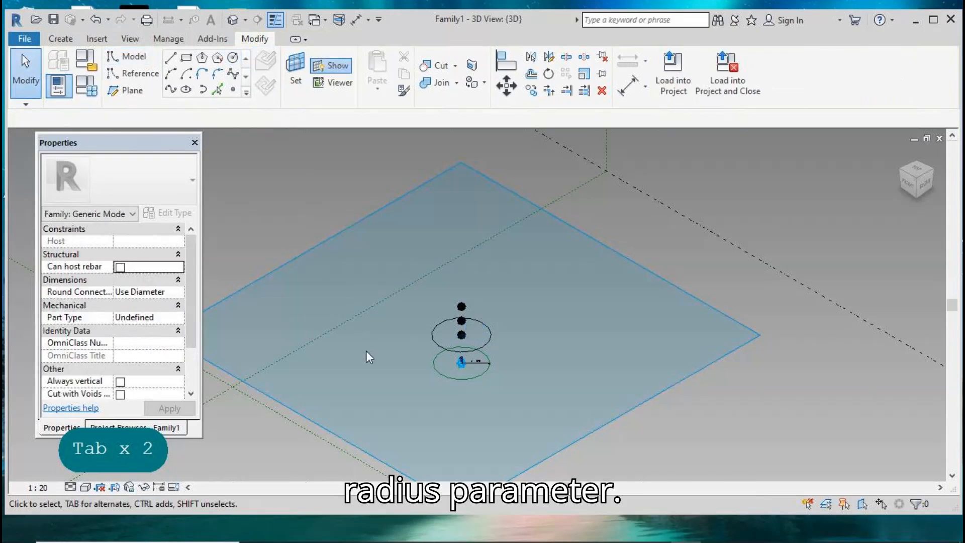
click(332, 65)
- Make the lowest reference point's circle a reference line and label its permanent radius dimension with r1
scroll(475, 330, up, 2)
click(493, 320)
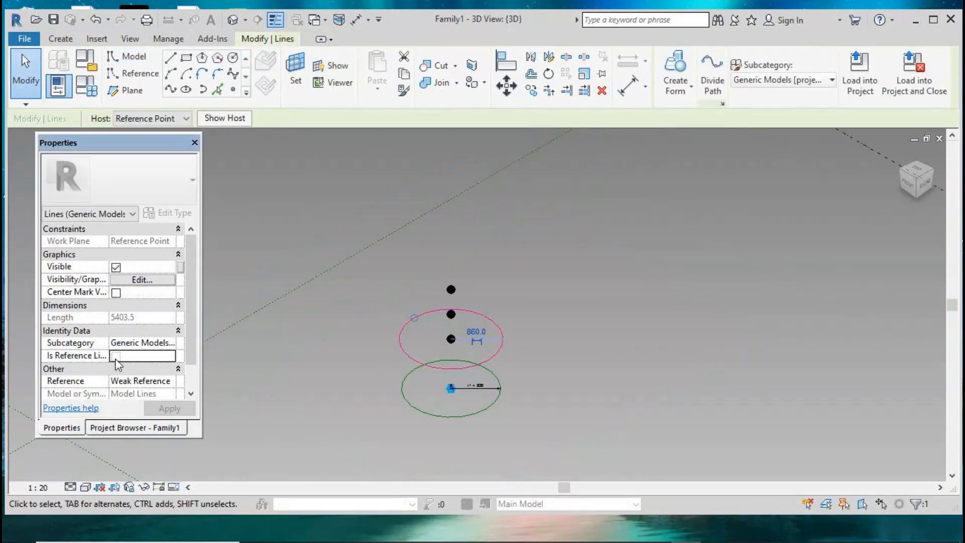
click(119, 356)
click(793, 70)
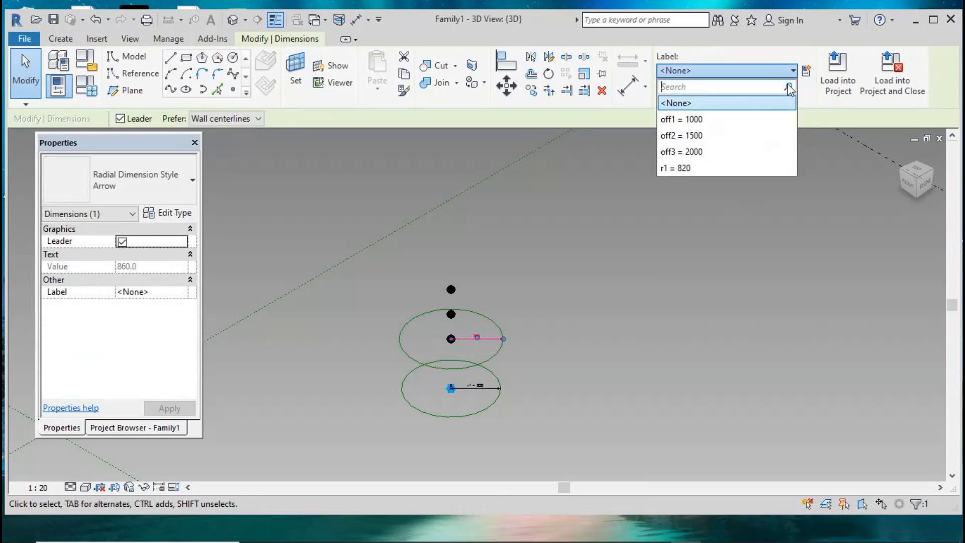
click(760, 168)
click(625, 331)
- Set the work plane to the horizontal plane of the middle reference point and show it
click(305, 83)
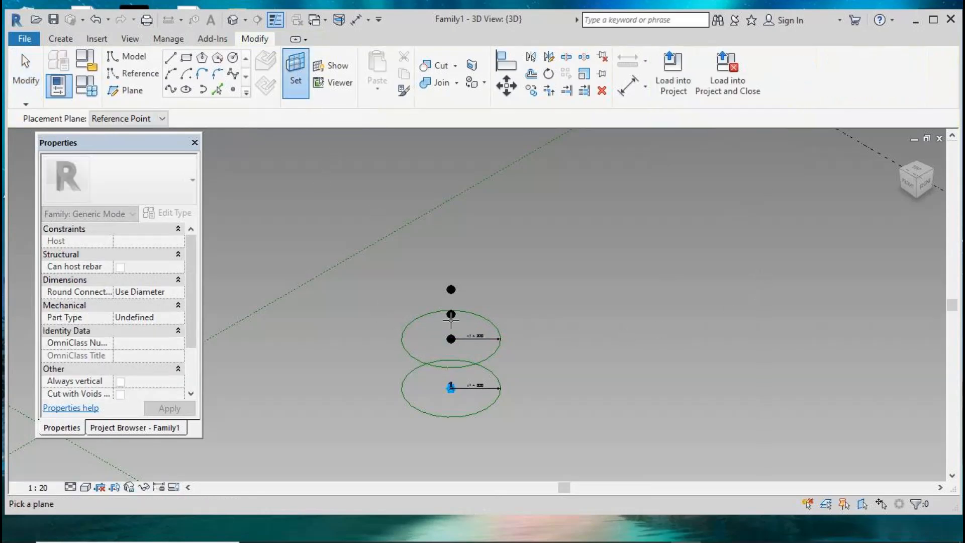
click(451, 315)
click(303, 82)
key(Tab)
key(Tab)
key(Tab)
click(451, 315)
click(331, 65)
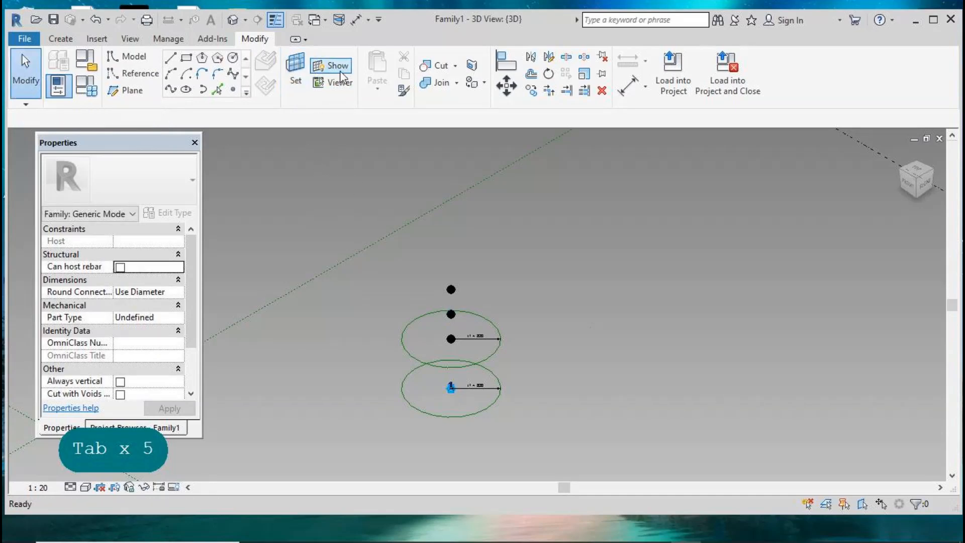
- Draw a circle about 820 in radius centred on the middle reference point, and hide the work plane
scroll(535, 354, down, 2)
click(234, 58)
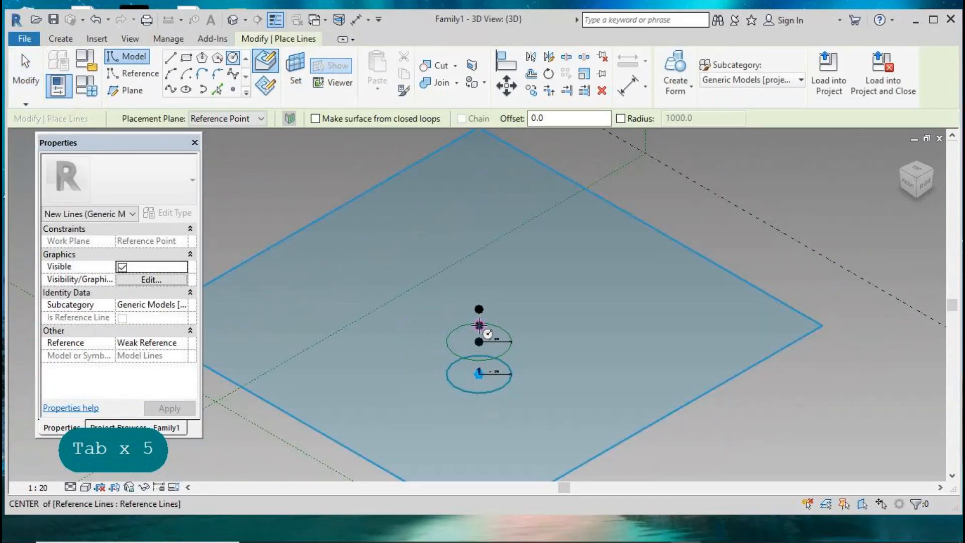
click(479, 325)
click(512, 326)
click(34, 80)
click(333, 65)
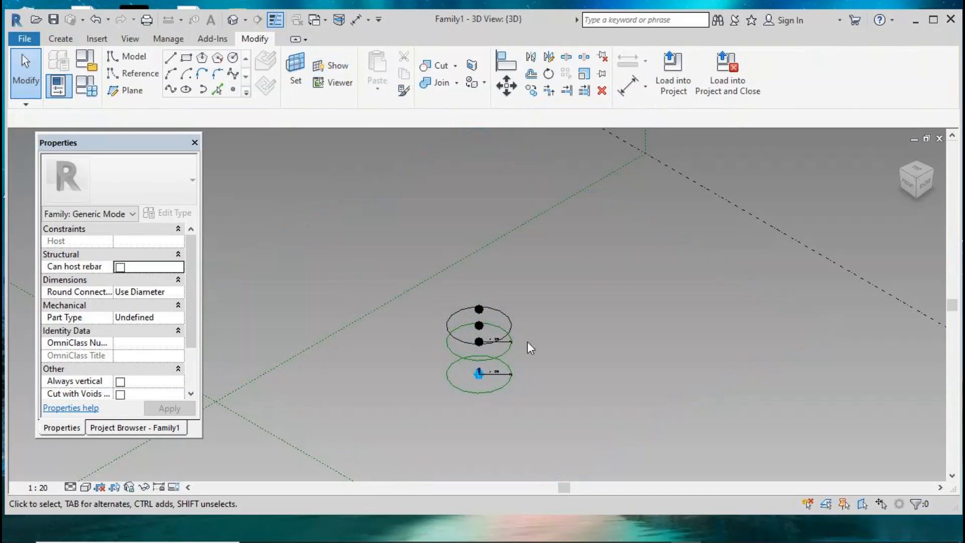
- Make the middle reference point's circle a reference line and label its permanent radius dimension with r1
scroll(507, 324, up, 2)
click(505, 309)
click(120, 356)
click(486, 330)
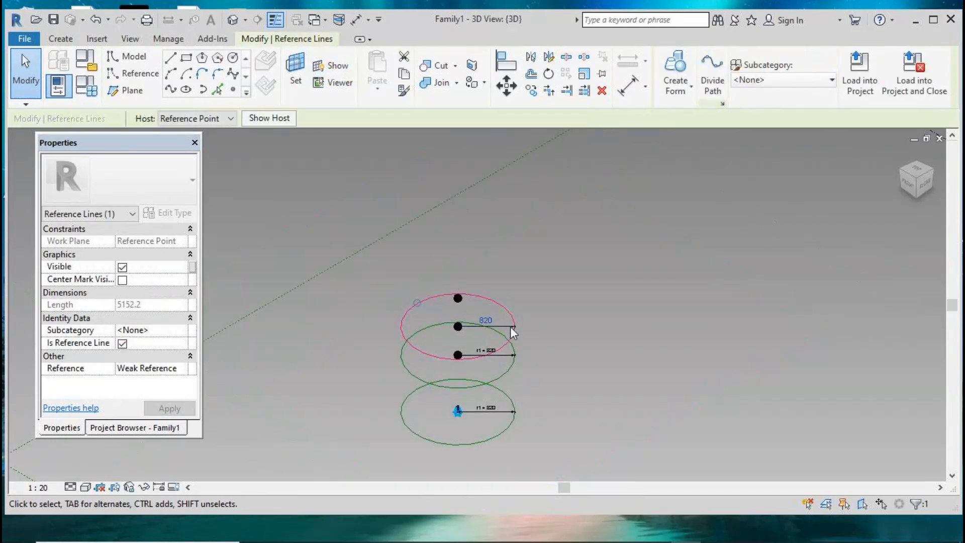
click(510, 325)
click(792, 71)
click(734, 169)
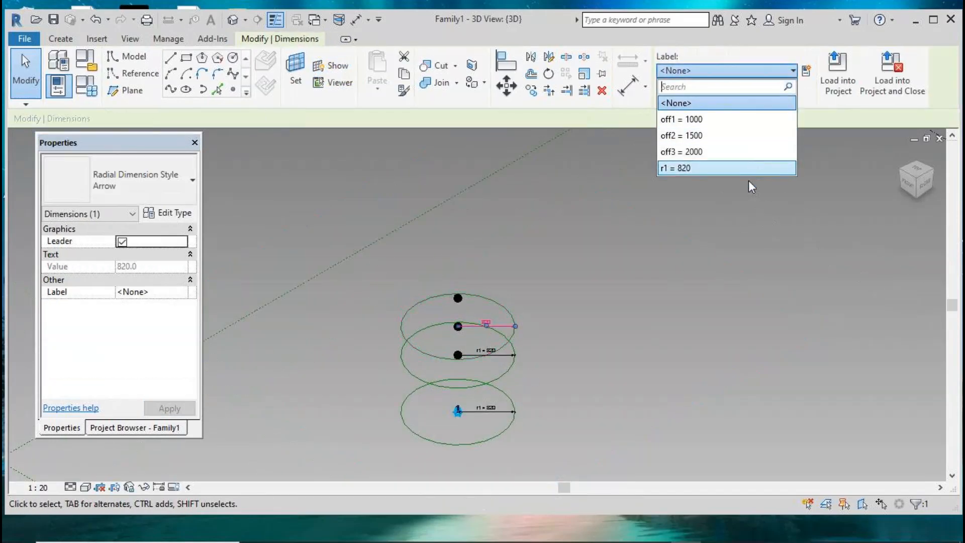
click(650, 346)
- Set the work plane to the horizontal plane of the topmost reference point
click(295, 73)
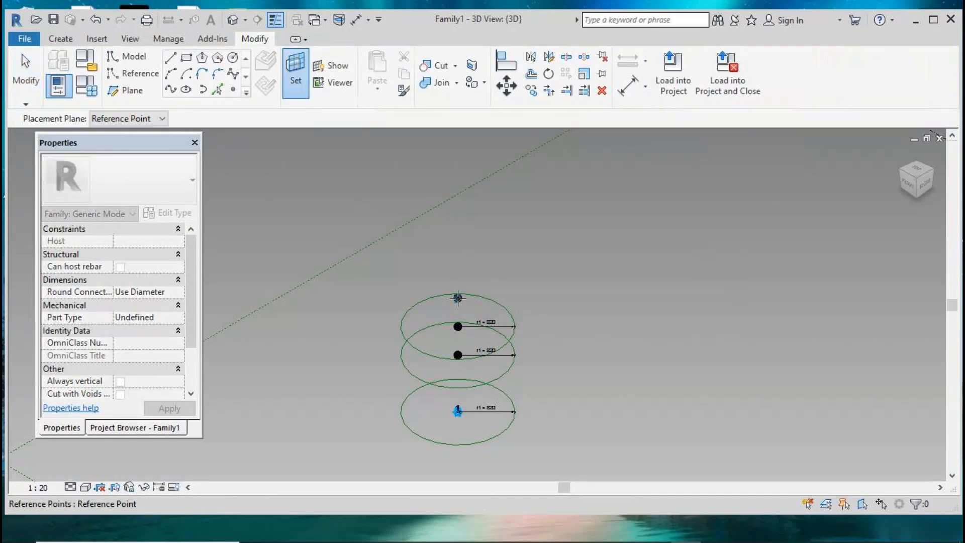
key(Tab)
key(Tab)
key(Tab)
key(Tab)
key(Tab)
key(Tab)
key(Tab)
click(458, 298)
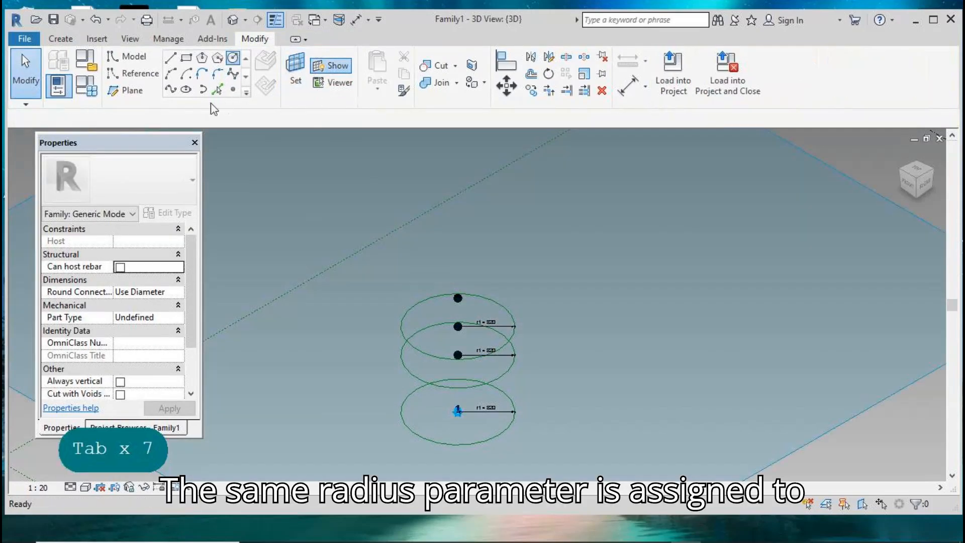
- Draw a larger circle about 1480 in radius centred on the topmost reference point
click(233, 58)
click(458, 298)
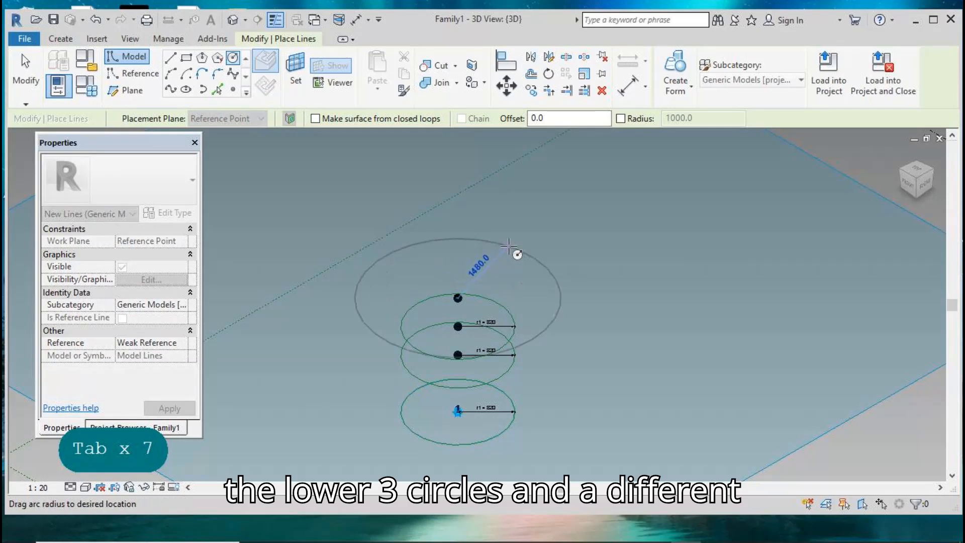
click(523, 252)
click(26, 71)
- Make the topmost circle a reference line and label its permanent radius dimension with a new type parameter named r2
click(454, 239)
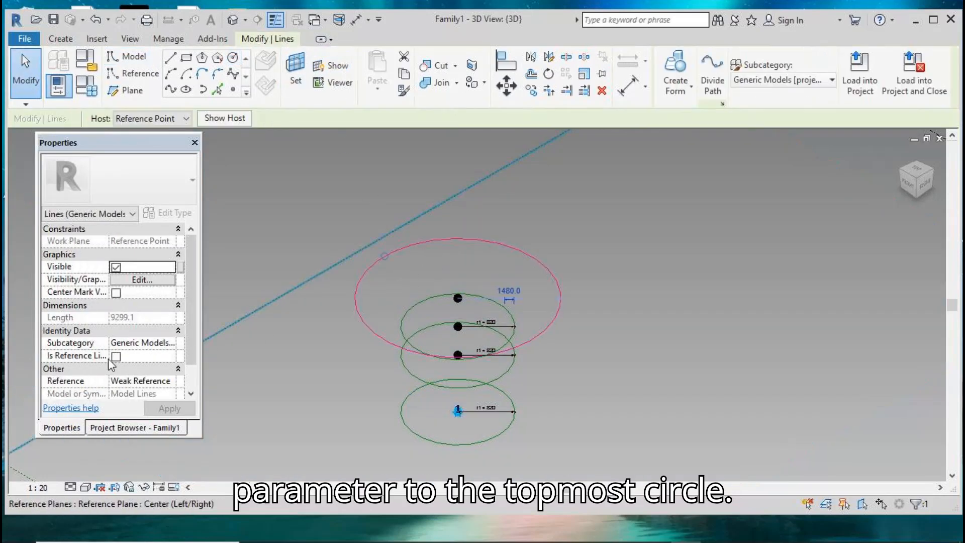
click(509, 300)
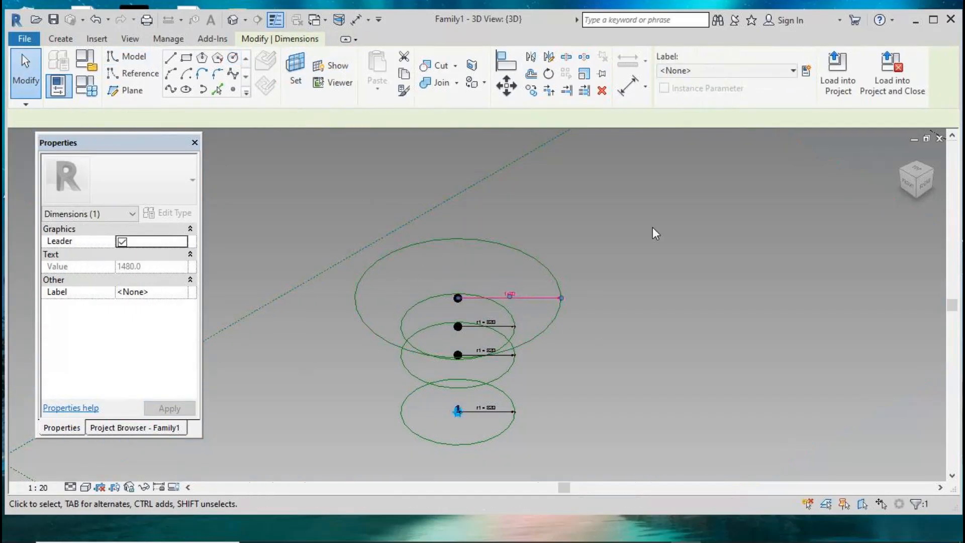
click(804, 79)
text(r2)
click(710, 420)
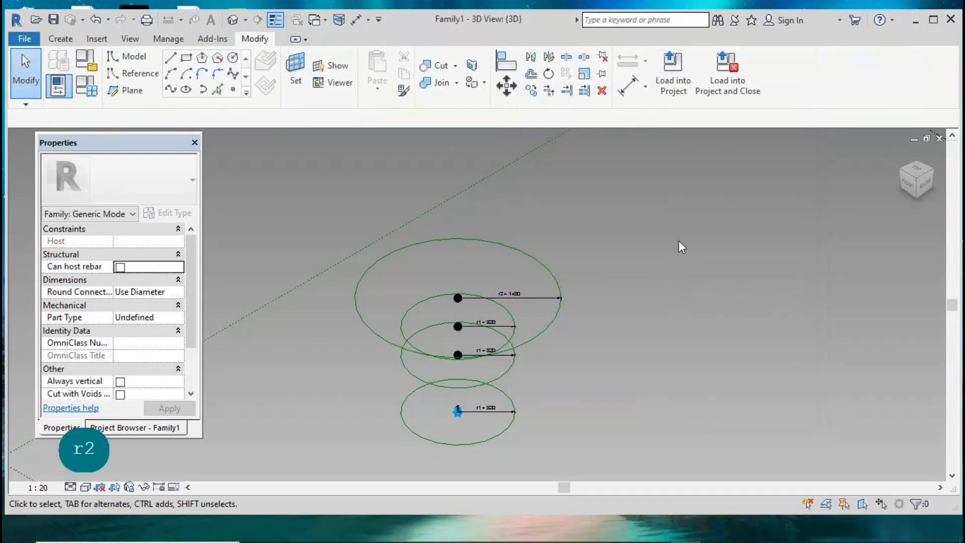
- Set the r2 parameter to 2000 in the family types and apply it
scroll(678, 241, down, 2)
click(58, 85)
click(176, 239)
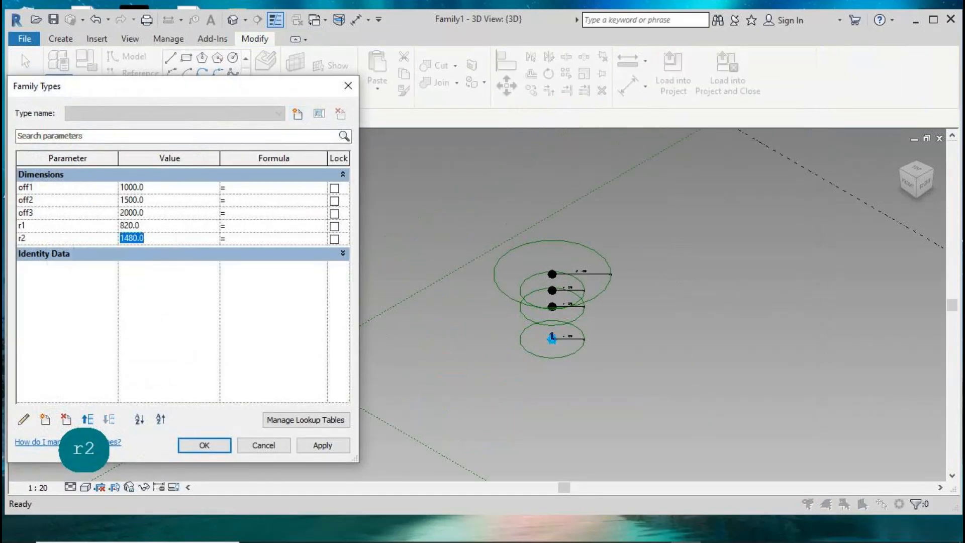
text(2000)
click(321, 446)
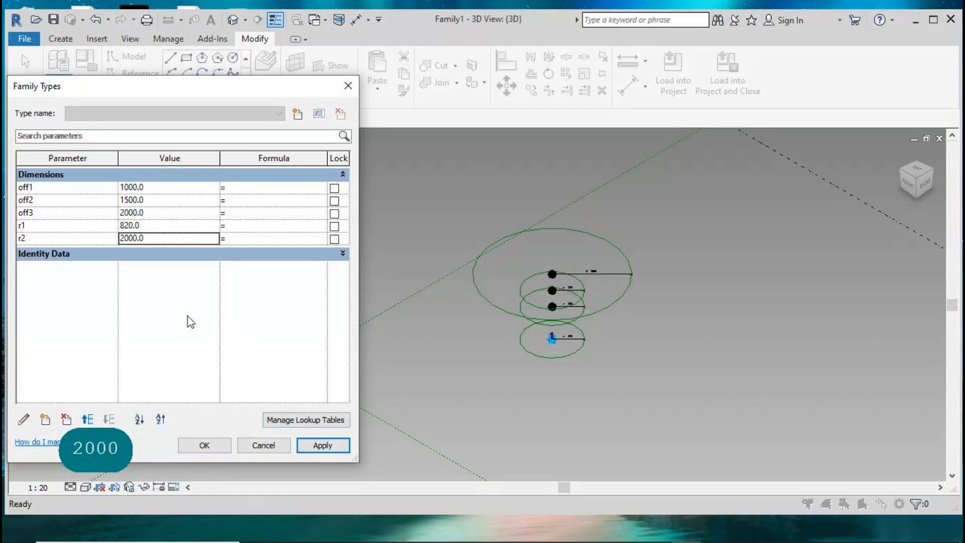
click(204, 445)
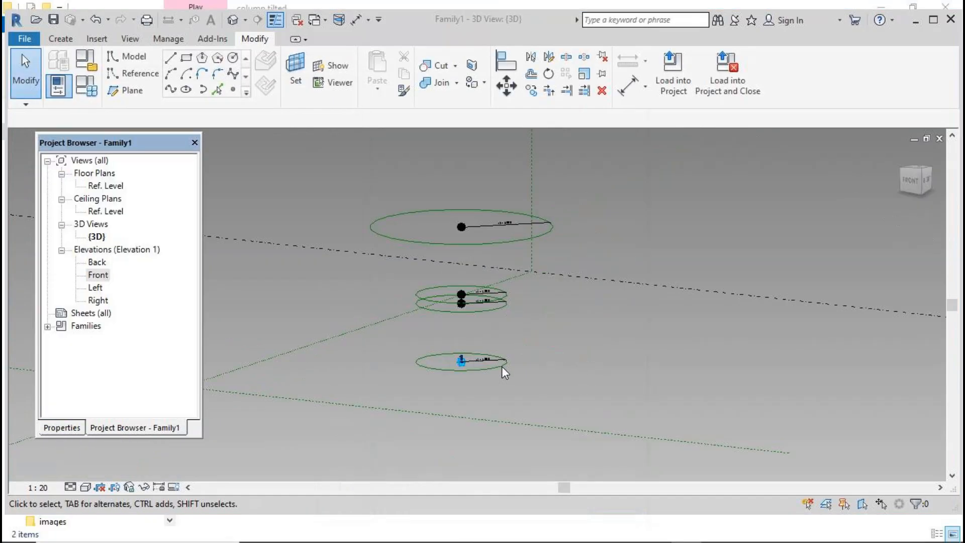
- Create a solid form from the four stacked reference circles
click(495, 368)
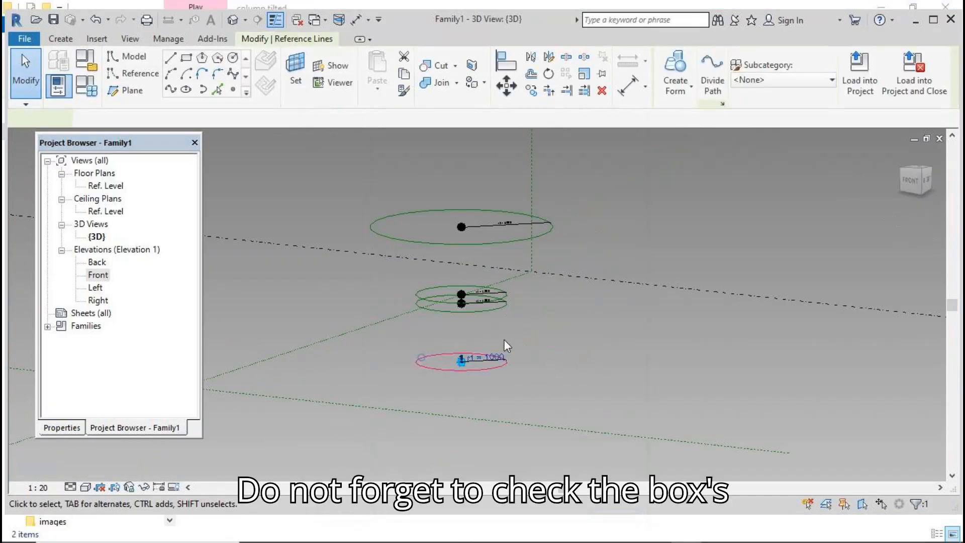
ctrl+click(496, 308)
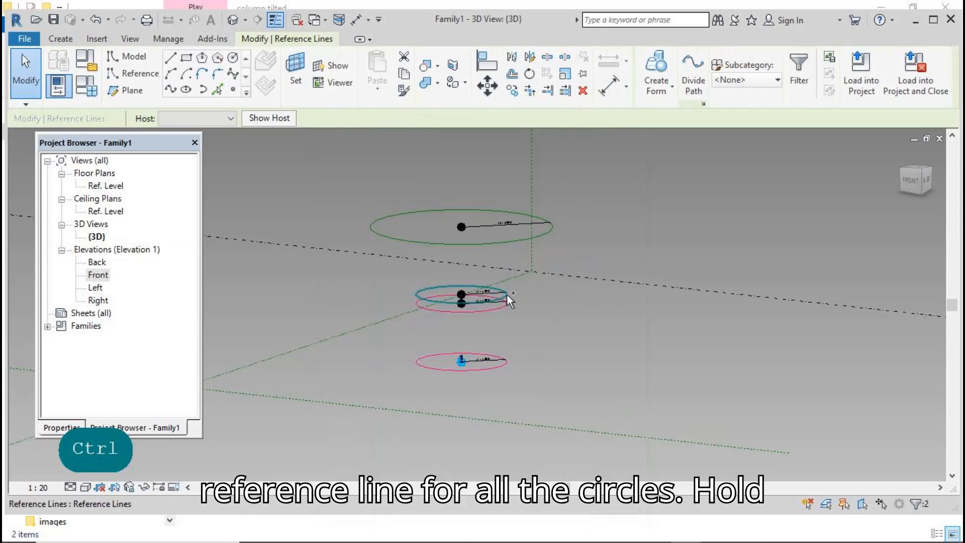
ctrl+click(507, 293)
ctrl+click(552, 227)
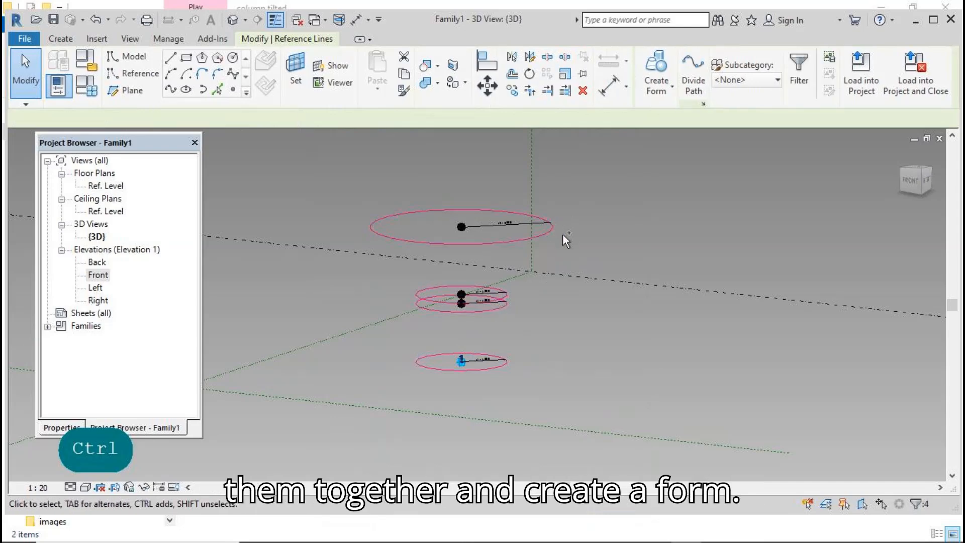
click(655, 65)
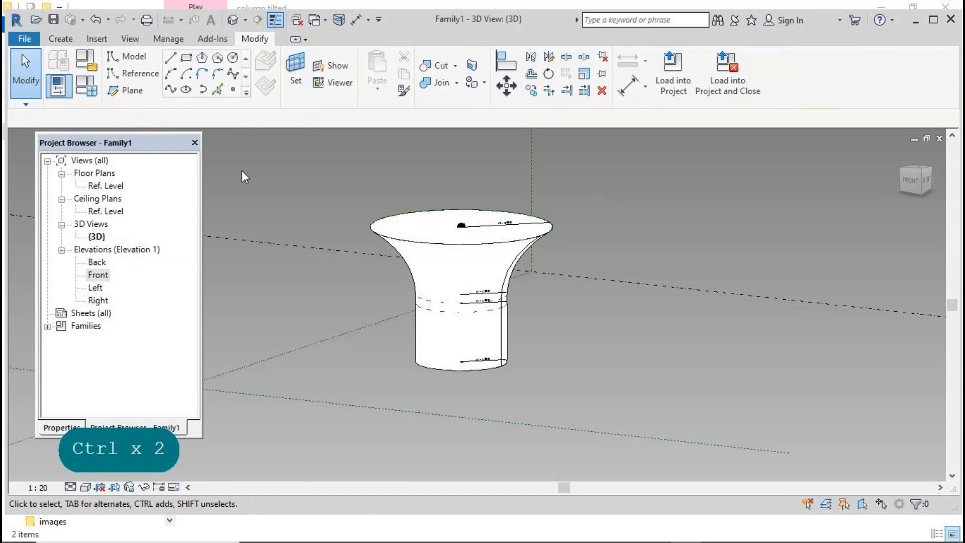
- Give the off1 parameter the formula off2-100 in the family types and apply it
click(88, 90)
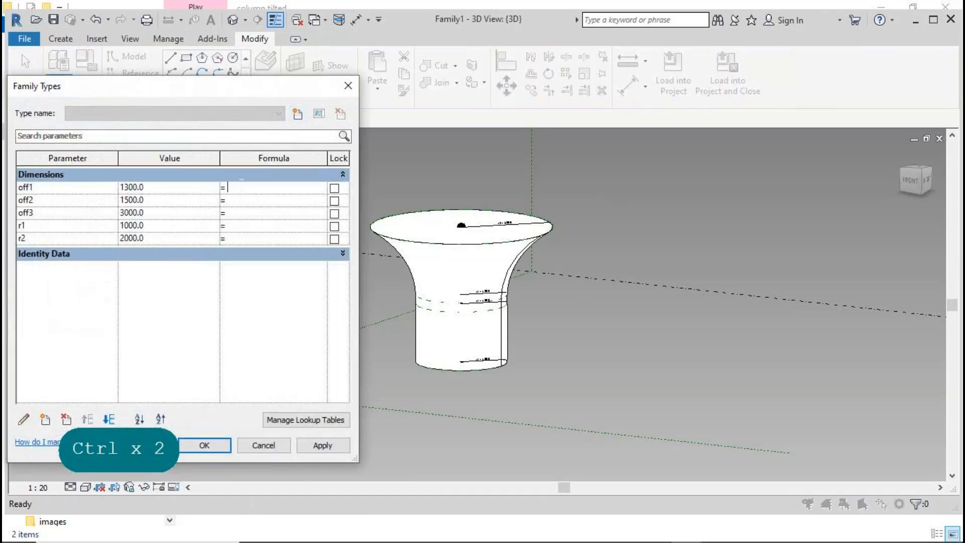
text(off)
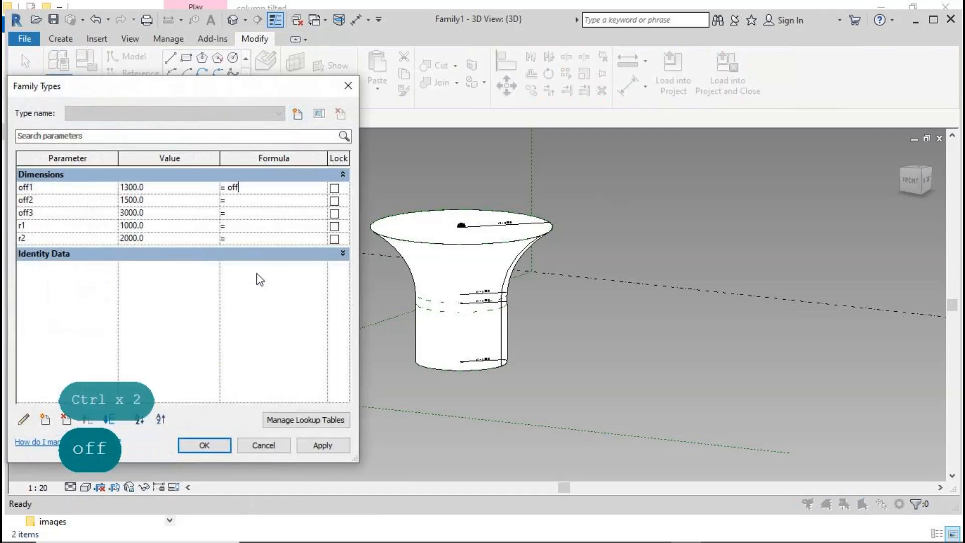
text(2 - 1)
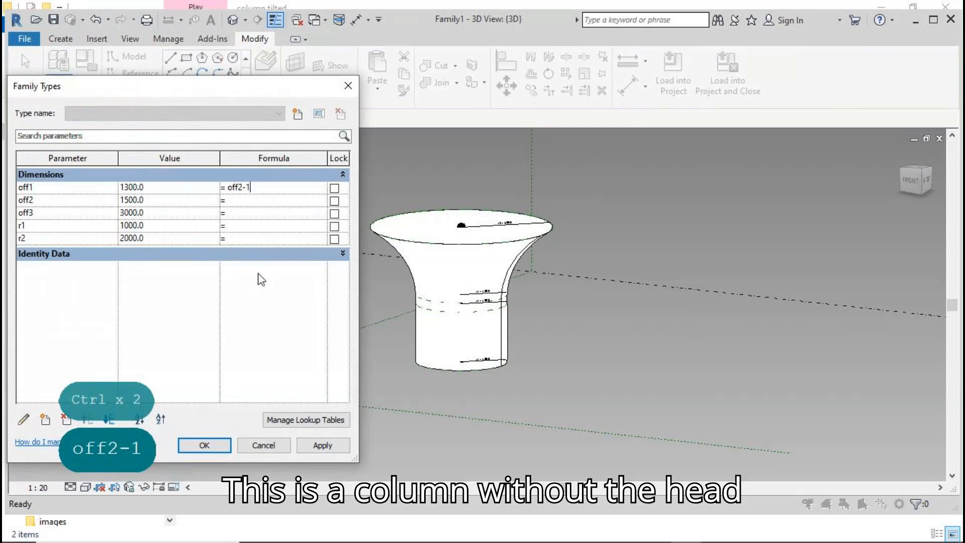
text(00)
click(318, 444)
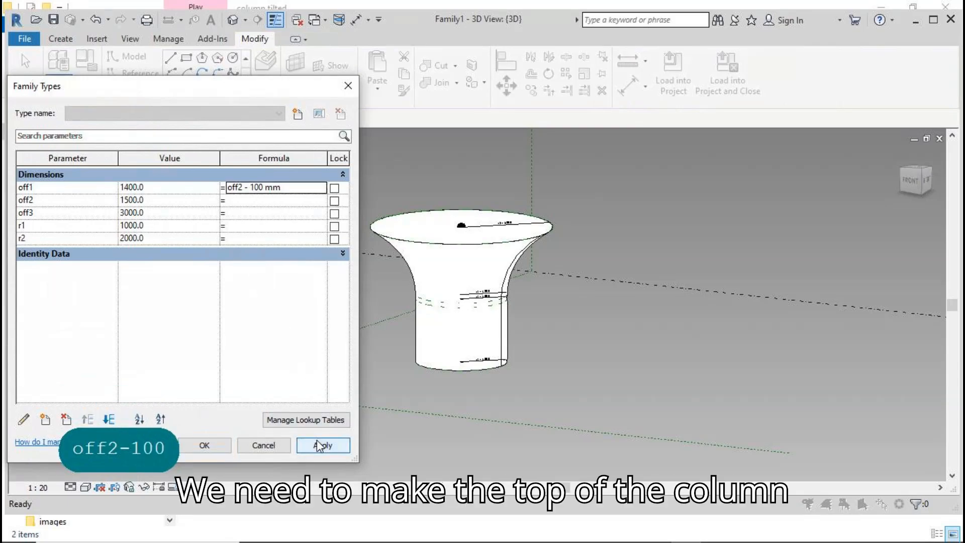
click(221, 445)
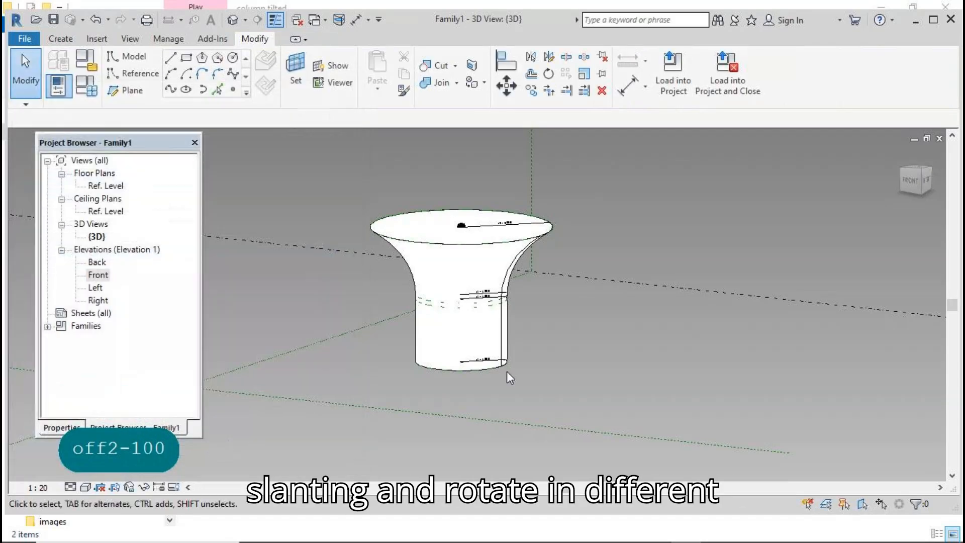
- Save the family as column tilted family 1
scroll(611, 310, down, 2)
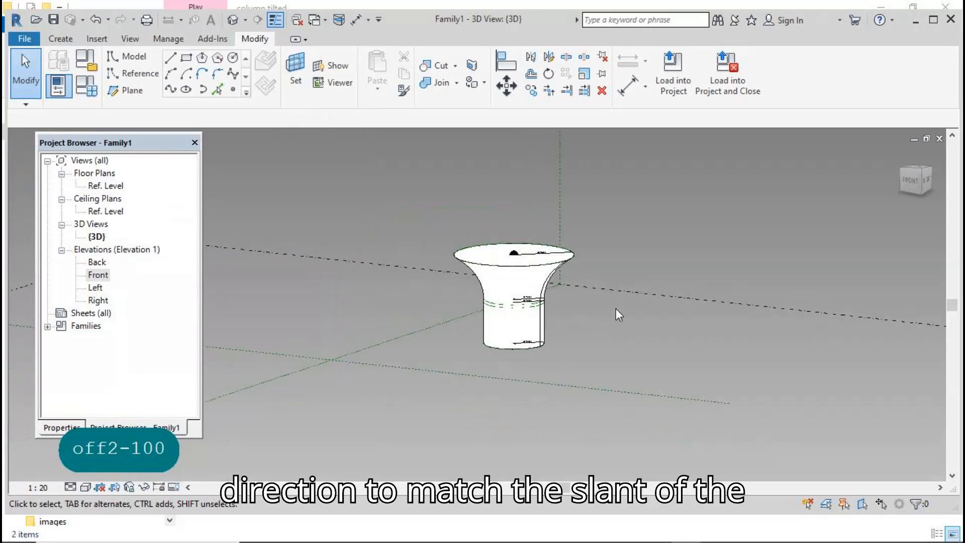
click(14, 41)
mouse_move(75, 209)
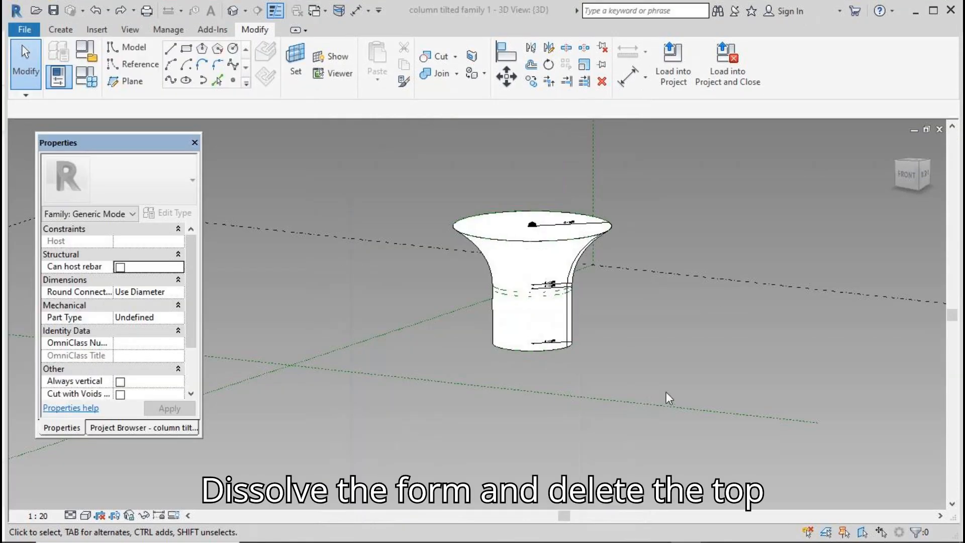
- Dissolve the column form back into its circles and delete the topmost reference circle
scroll(604, 270, up, 2)
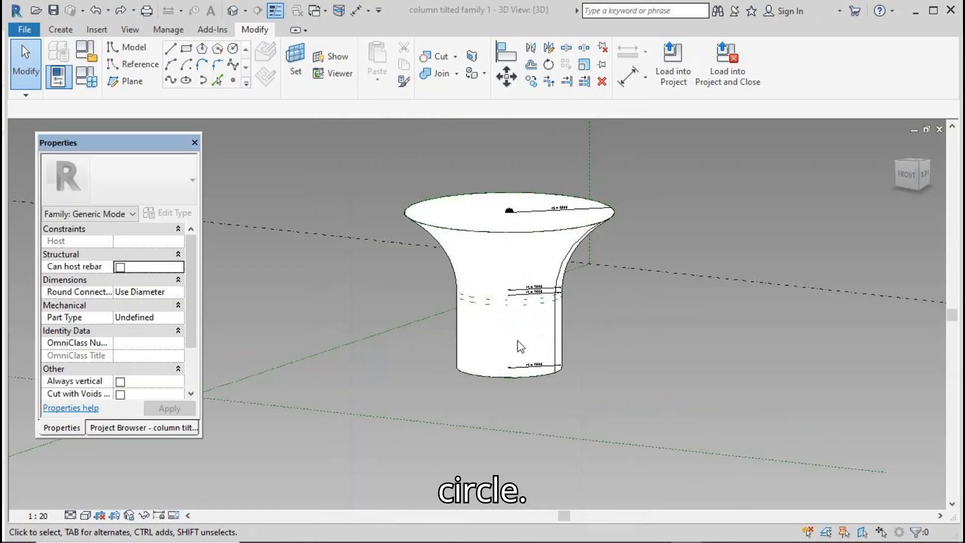
click(462, 335)
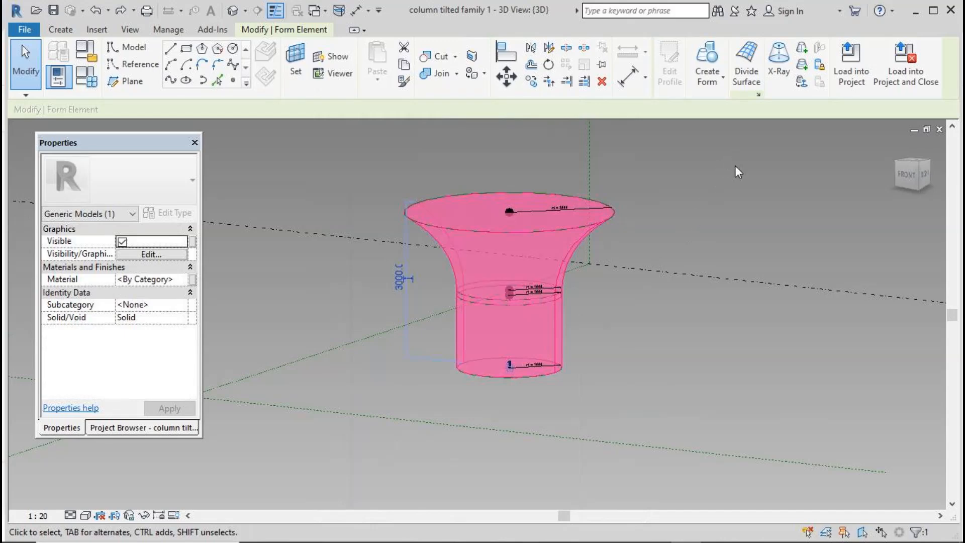
click(802, 82)
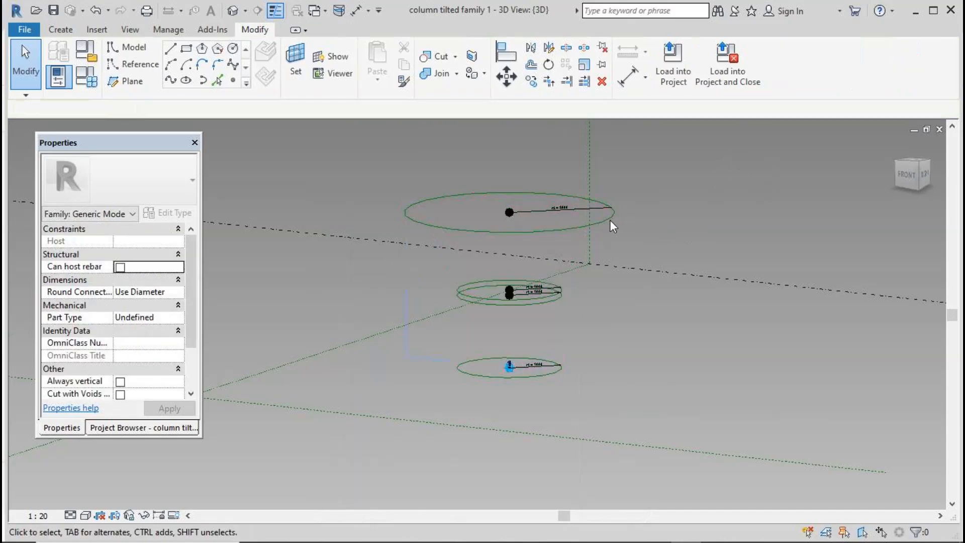
click(610, 221)
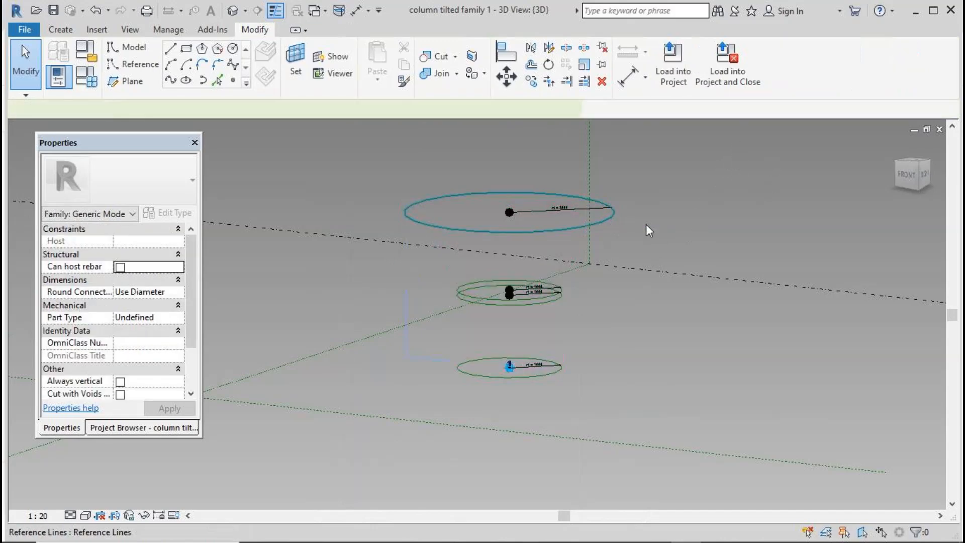
click(608, 82)
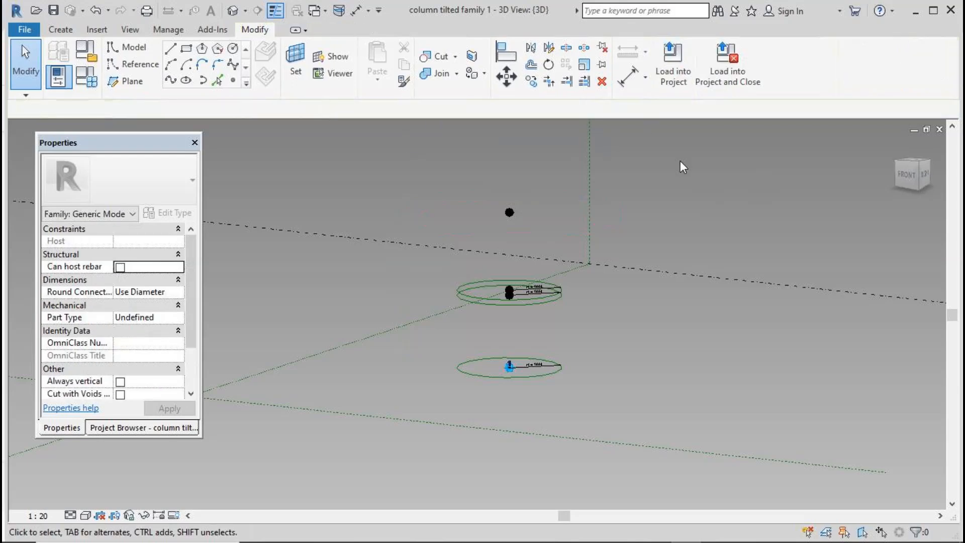
- Set the work plane to the side-facing vertical plane of the topmost reference point and show it
click(295, 65)
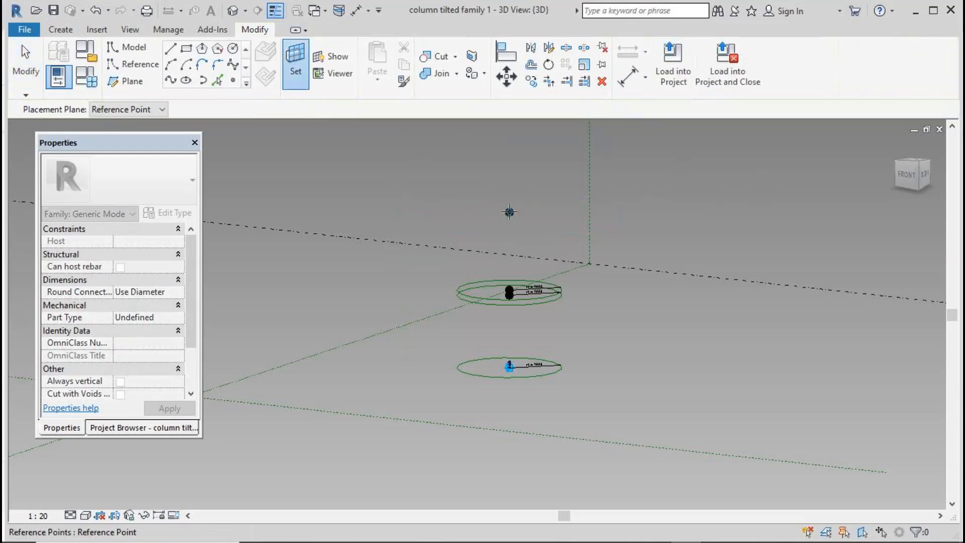
click(510, 213)
click(331, 57)
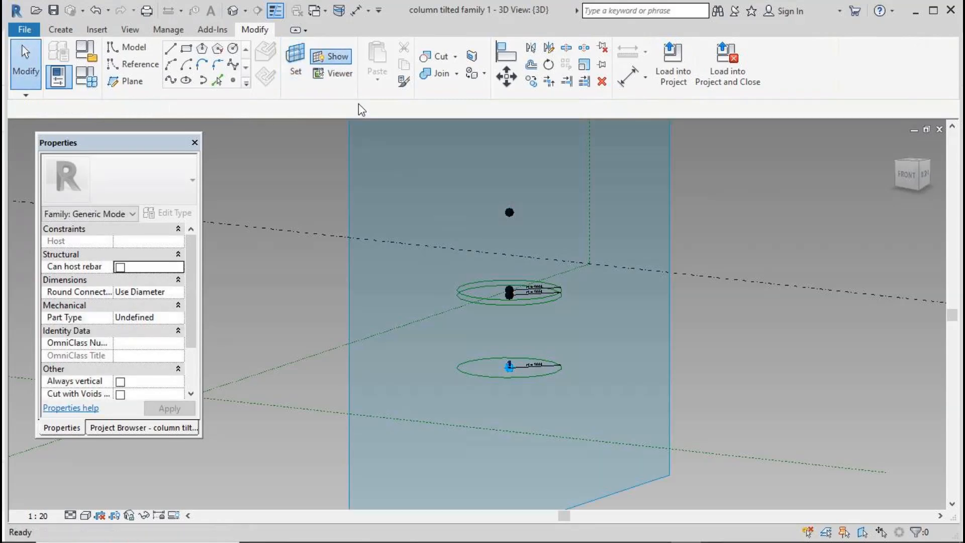
- Place a new reference point directly over the topmost point, accept the identical-points warning and hide the work plane
click(233, 80)
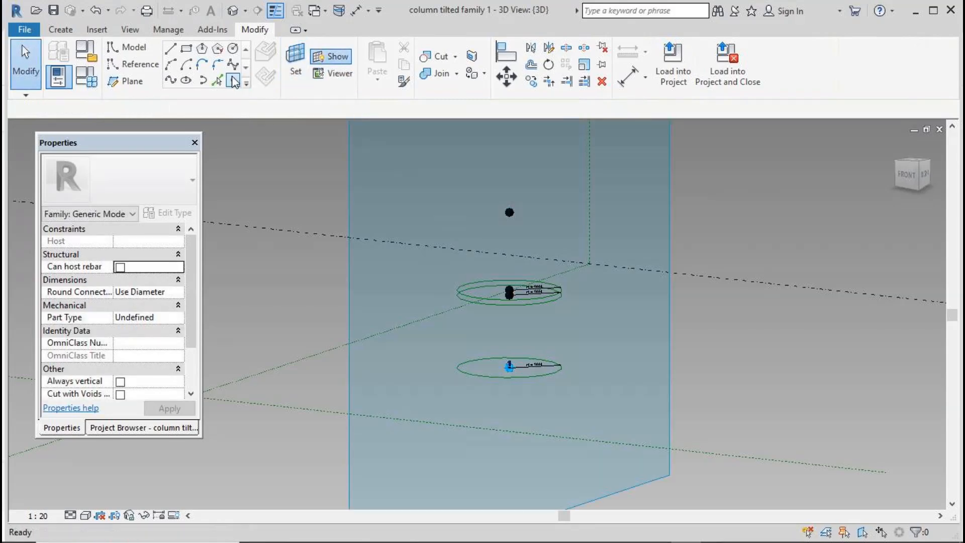
click(510, 213)
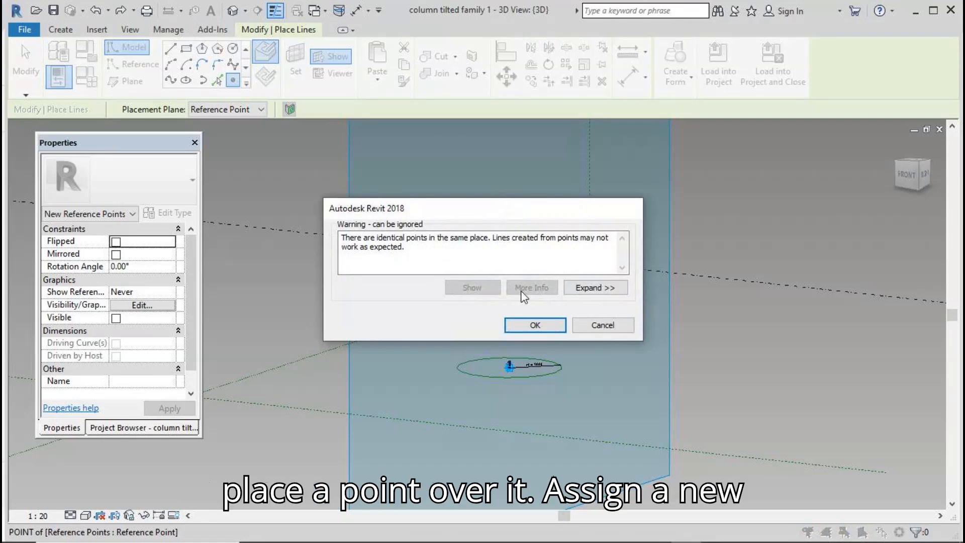
click(534, 324)
click(26, 63)
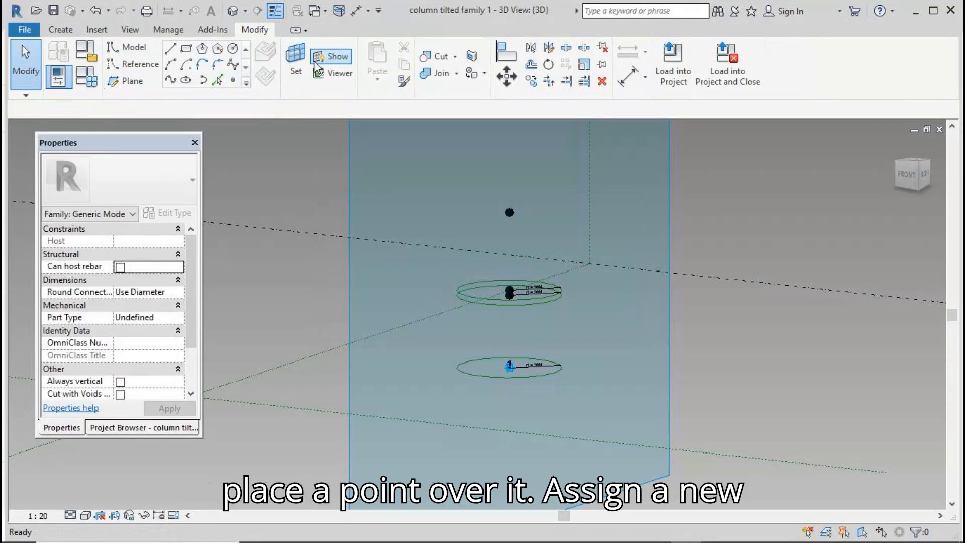
click(331, 56)
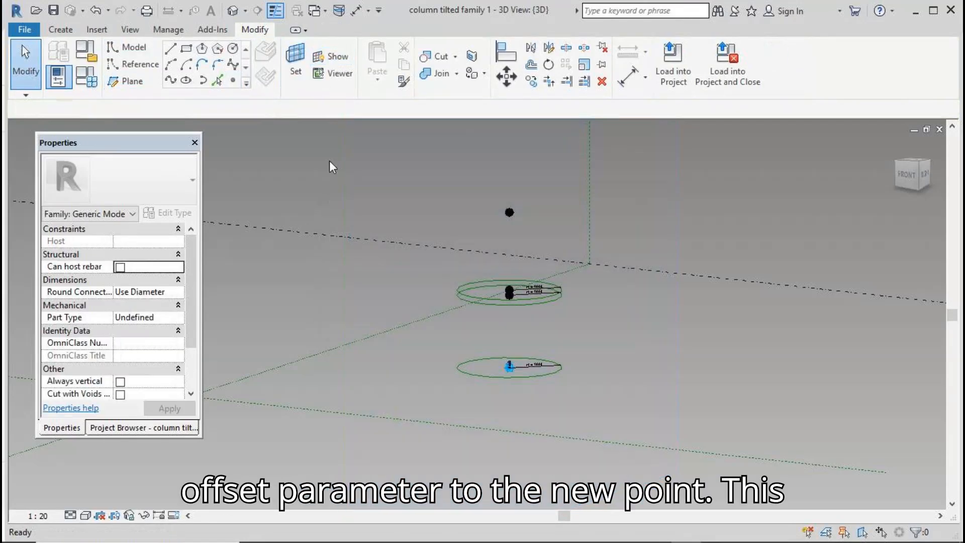
- Associate the new topmost point's offset with a new type parameter named offset zero
click(509, 212)
click(180, 381)
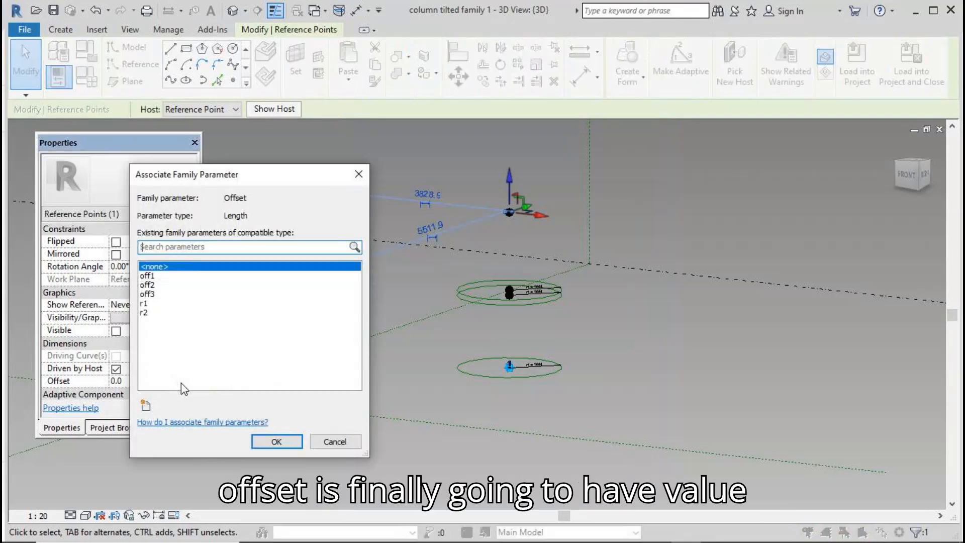
click(145, 405)
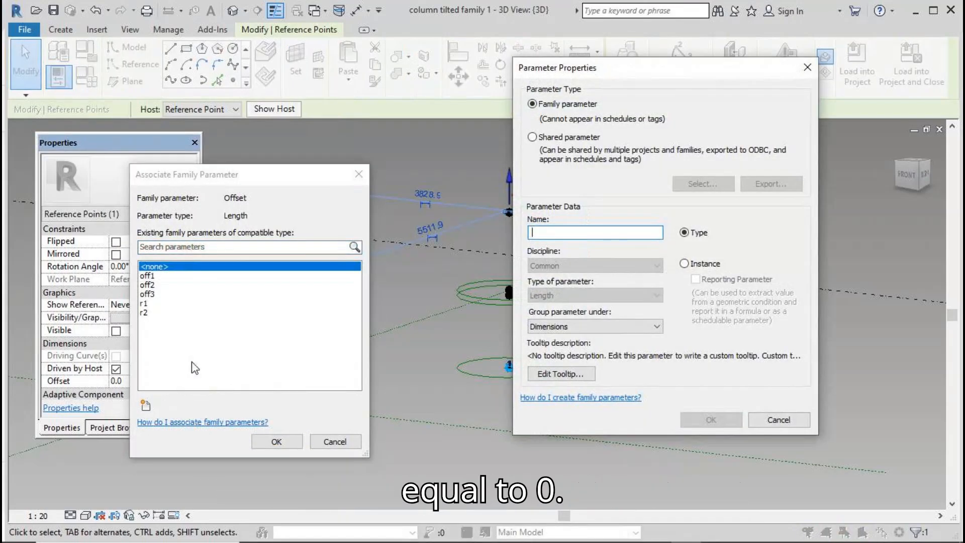
text(offset)
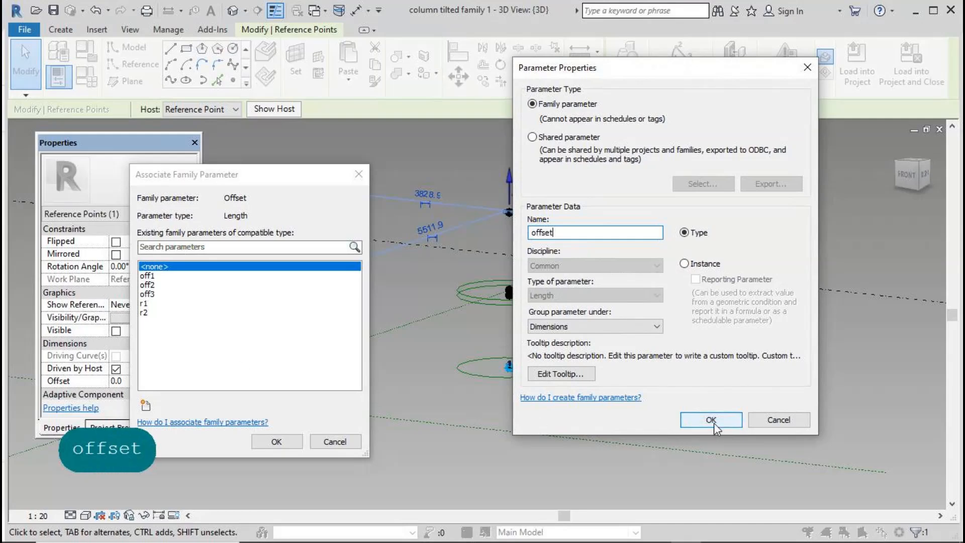
text(zero)
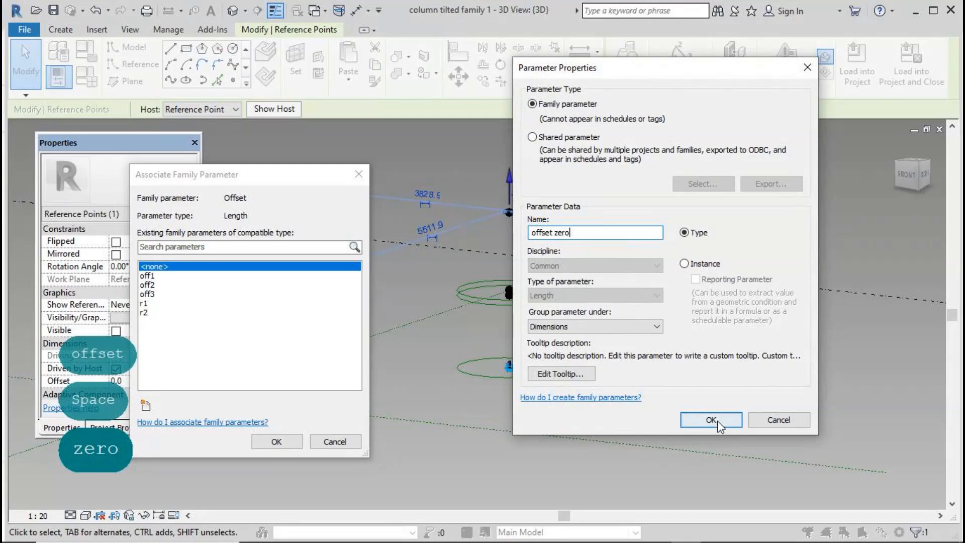
click(711, 420)
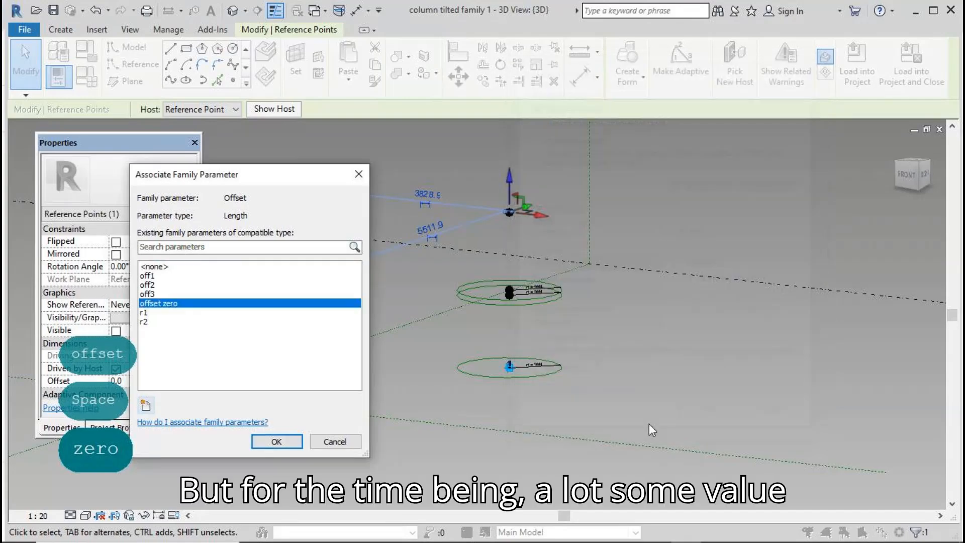
click(274, 442)
- Set the offset zero parameter to 1000 in the family types and apply it
click(87, 76)
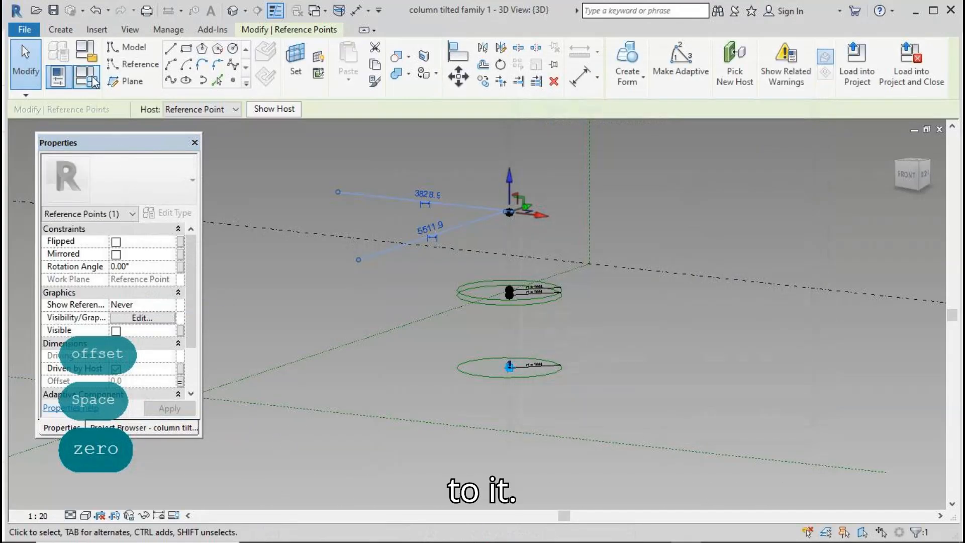
click(145, 226)
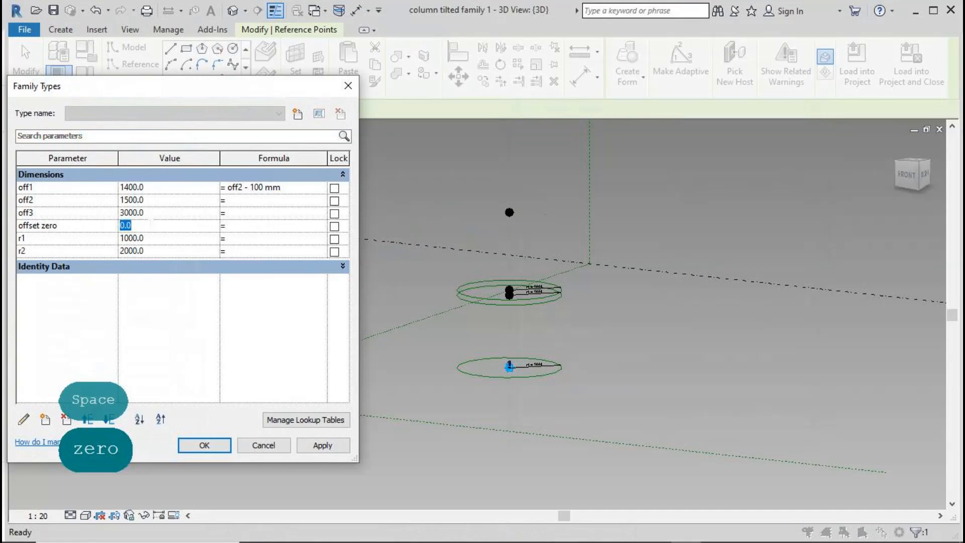
text(1000)
click(317, 447)
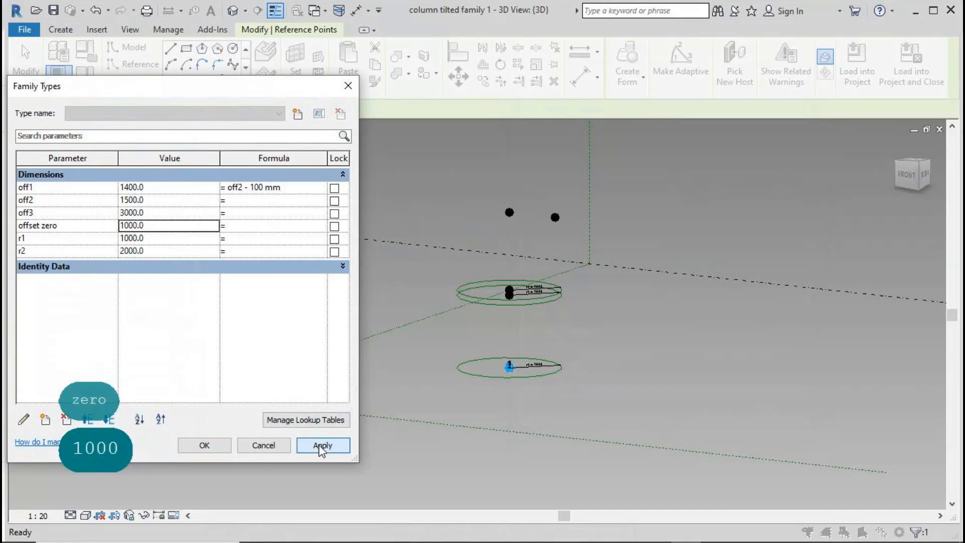
click(221, 446)
- Set the work plane to the front-facing vertical plane of the sideways-offset reference point and show it
click(294, 67)
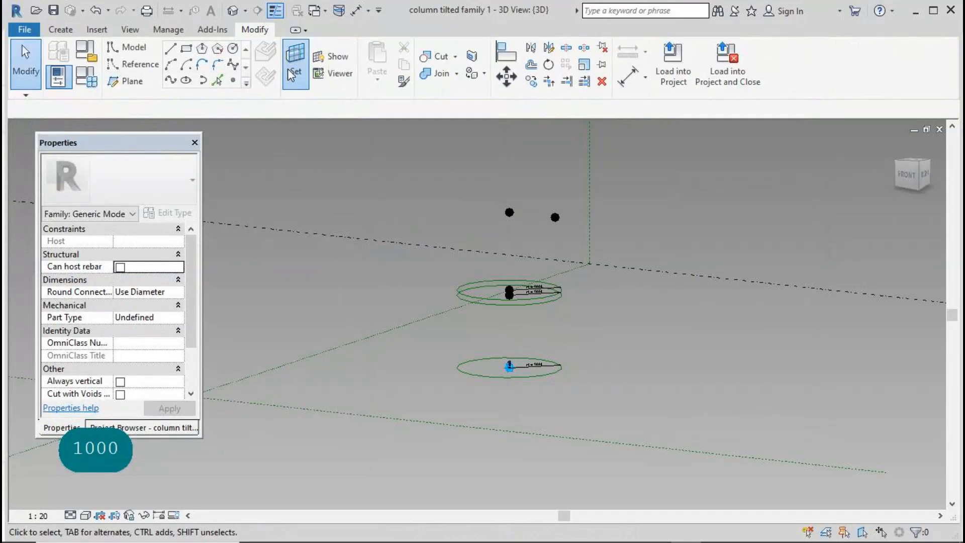
click(554, 217)
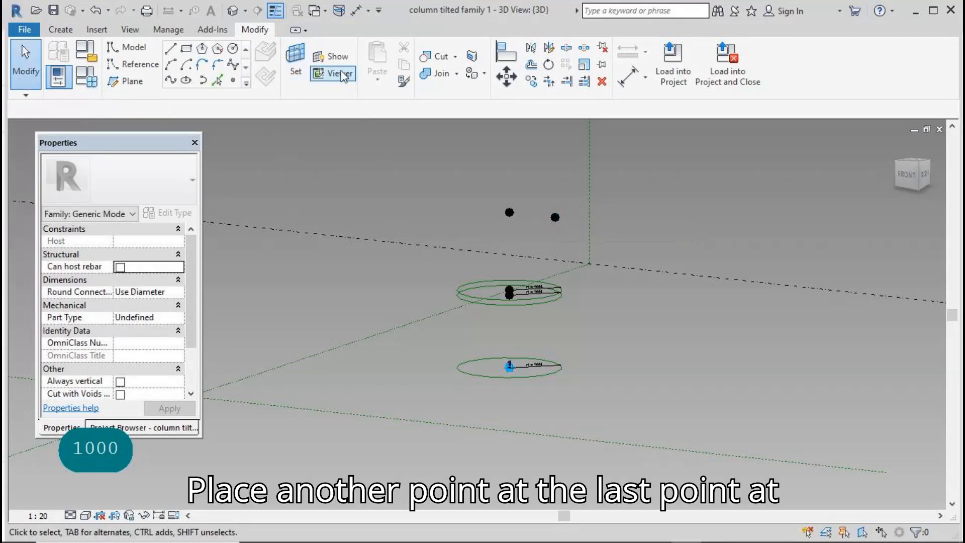
click(331, 57)
scroll(573, 272, down, 3)
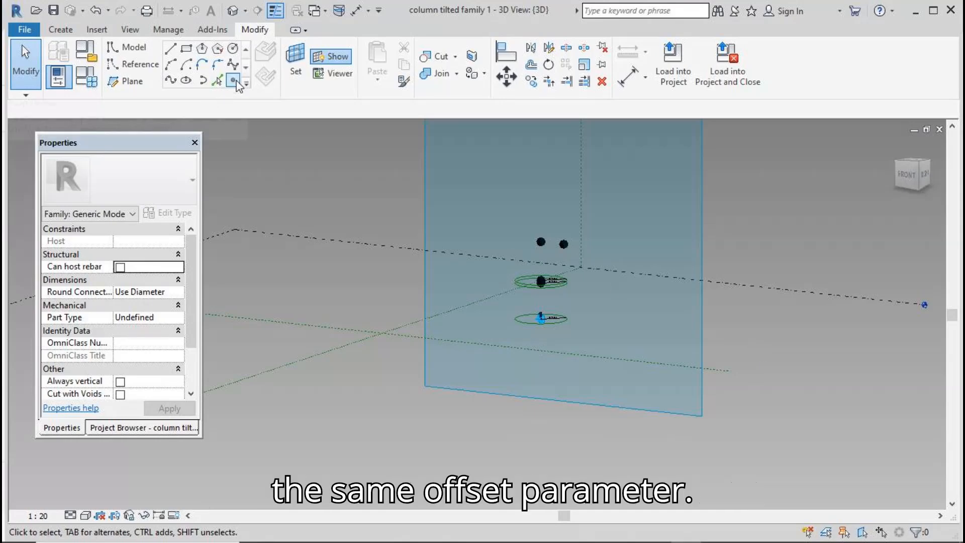
- Place another reference point directly over the sideways-offset point and accept the identical-points warning
click(232, 81)
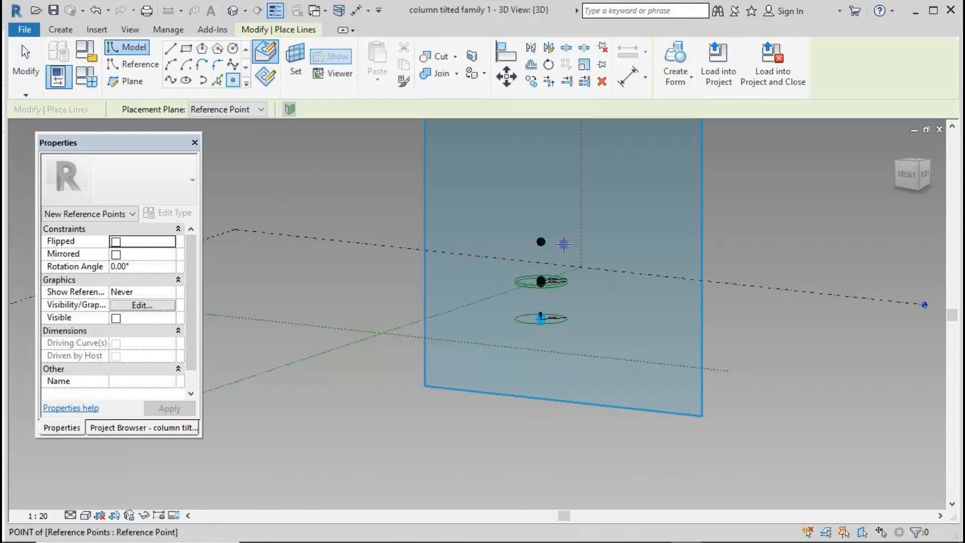
click(564, 245)
click(533, 324)
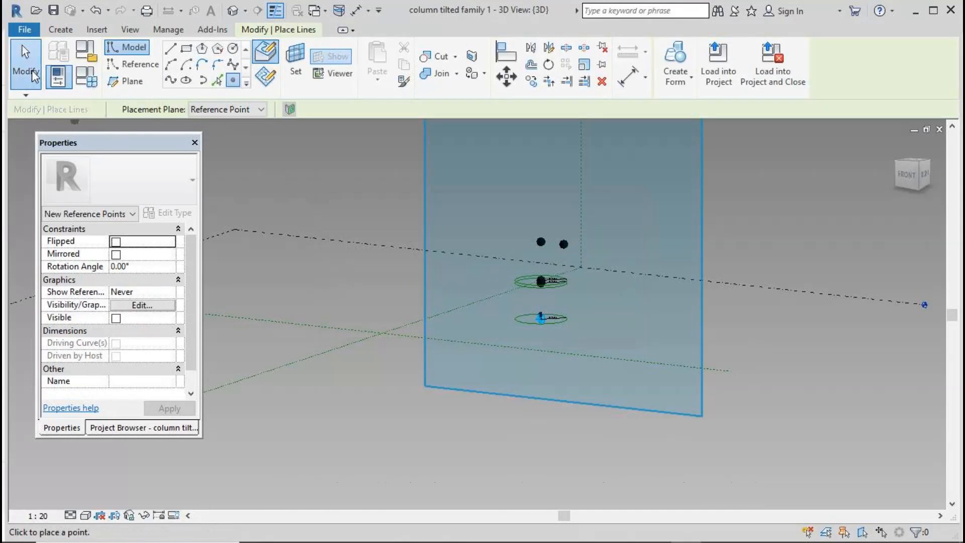
- Hide the work plane and associate the newly placed reference point's offset with the existing offset zero parameter
click(25, 65)
click(332, 56)
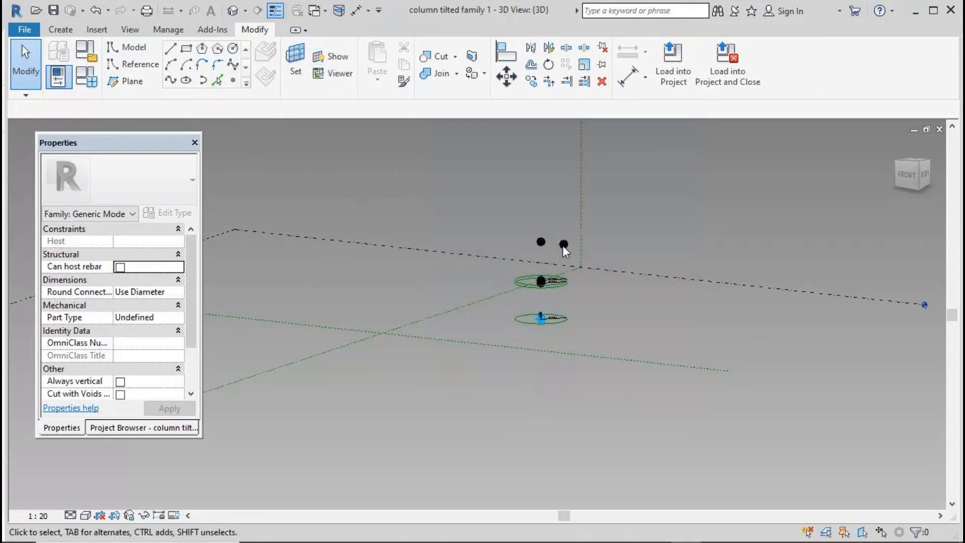
click(563, 243)
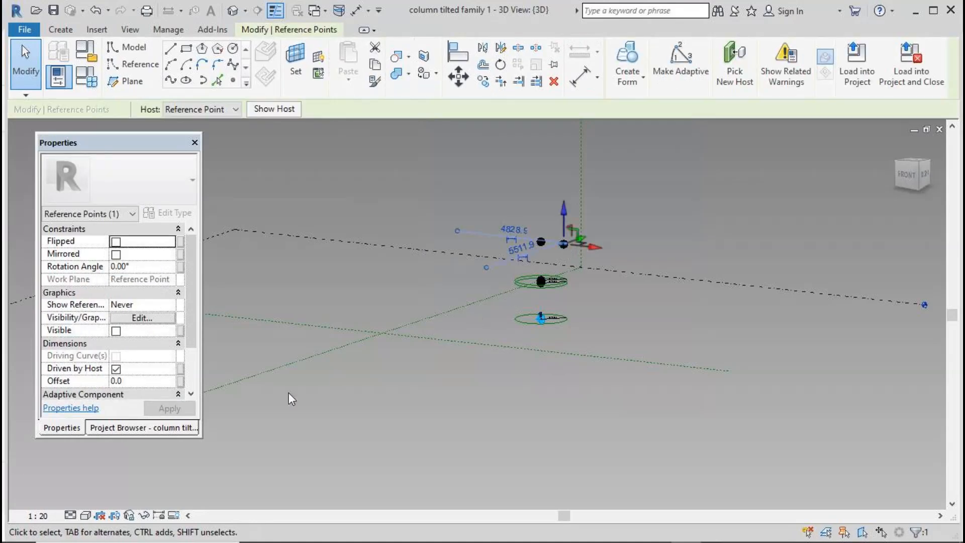
click(181, 383)
click(157, 302)
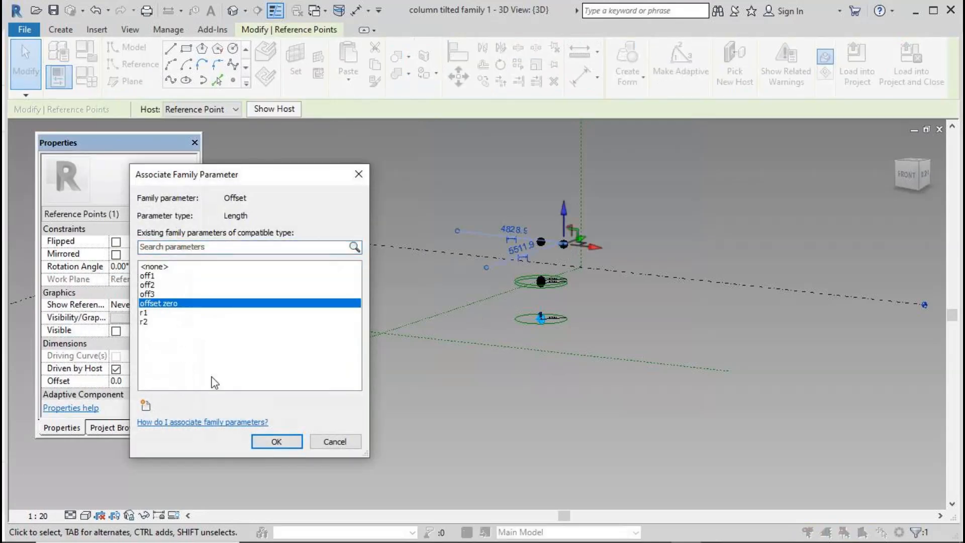
click(286, 440)
click(467, 426)
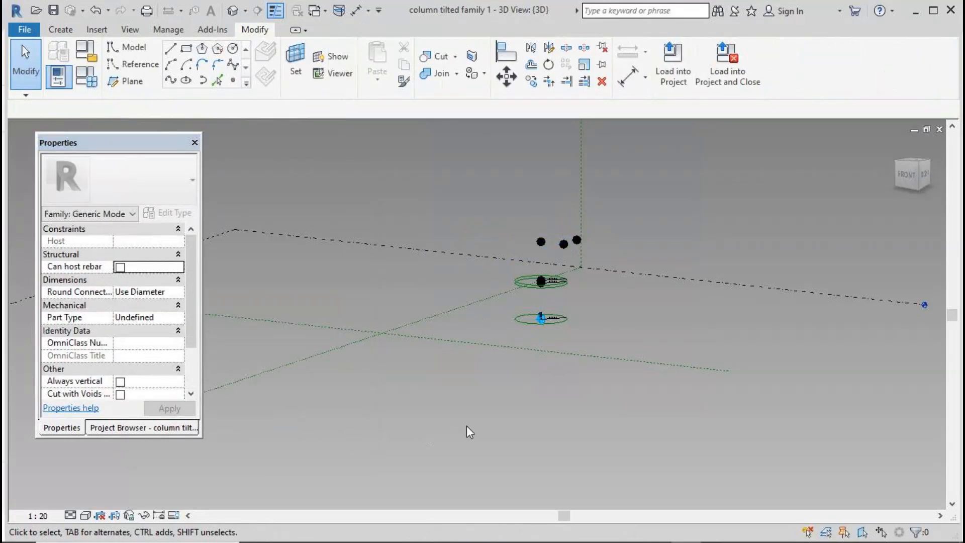
- Set the work plane to the horizontal plane of the last offset reference point and show it
shift+middle_drag(715, 329, 646, 383)
click(295, 59)
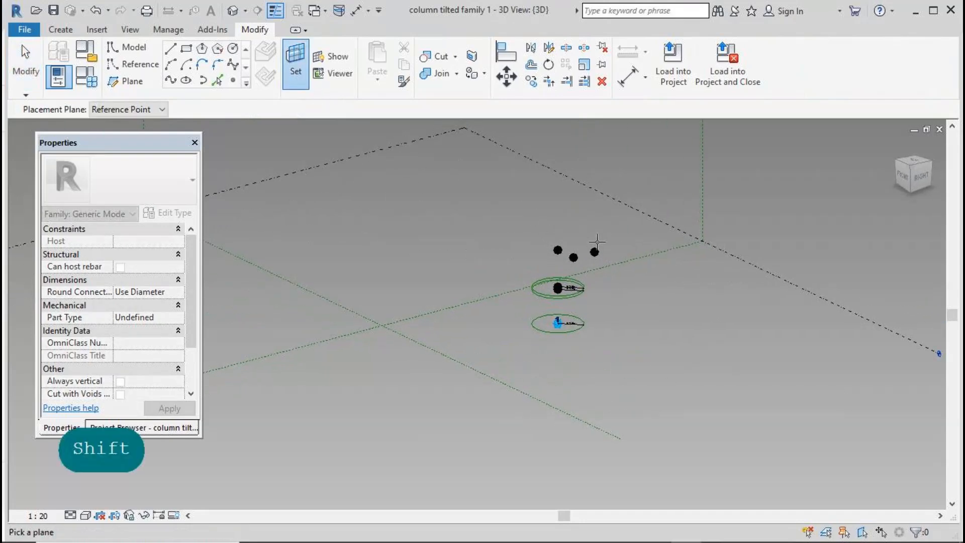
click(594, 251)
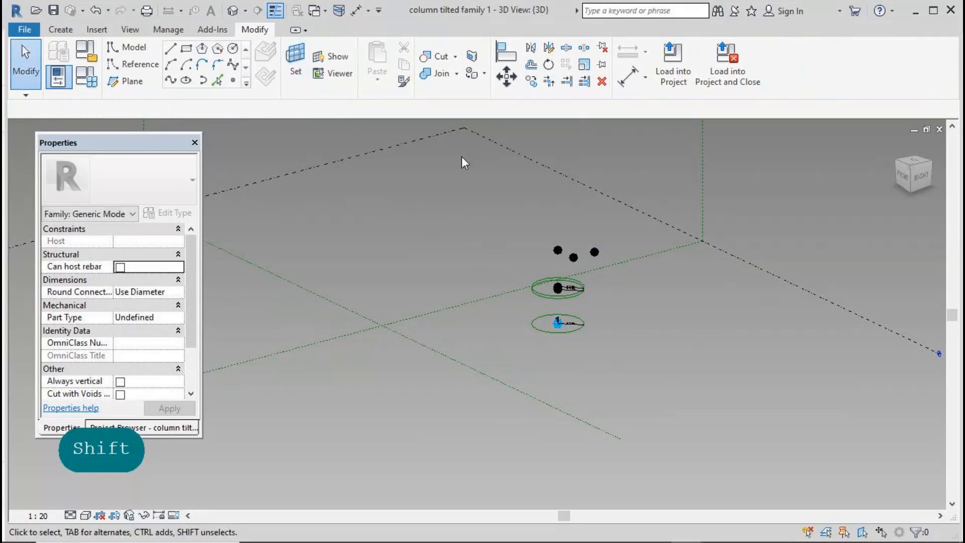
click(336, 60)
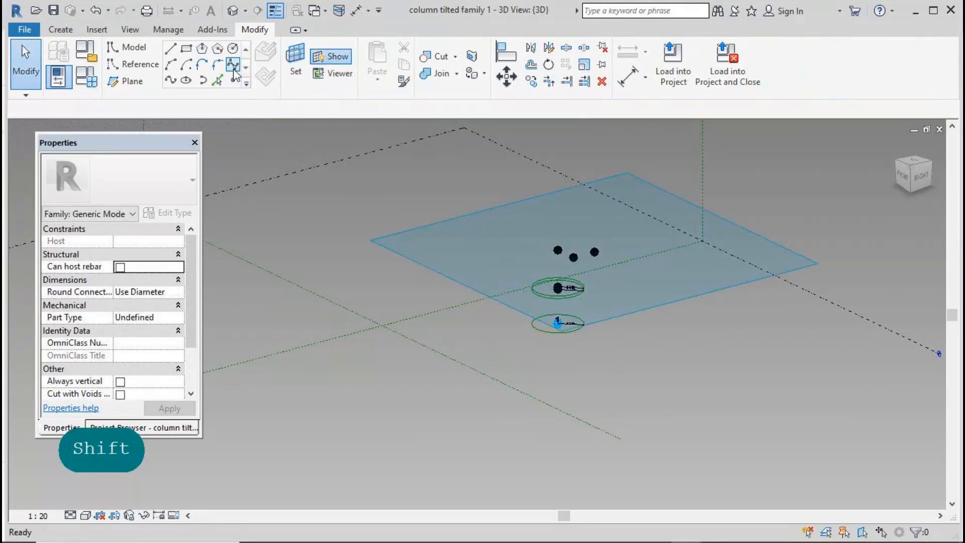
- Draw a model-line circle centred on the last reference point with a radius of about 2520
click(232, 48)
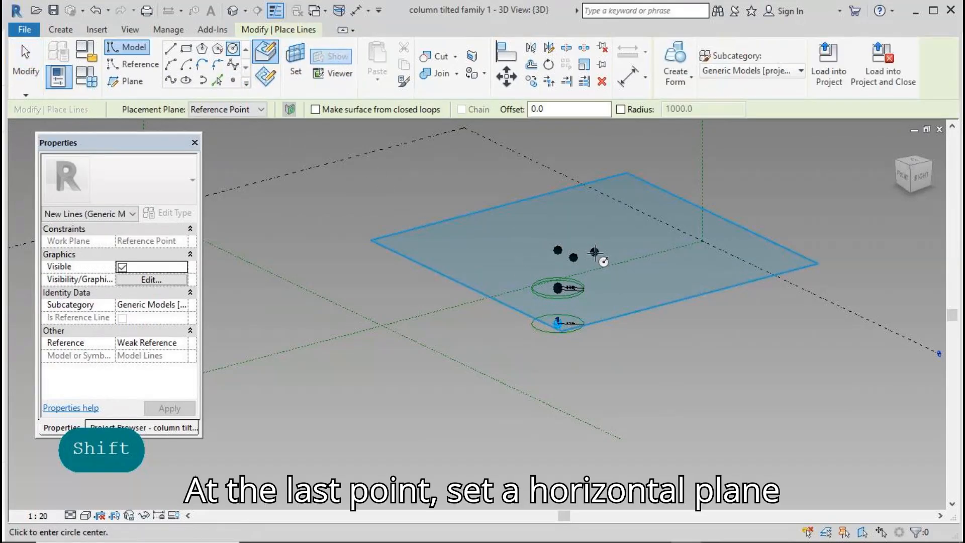
key(Tab)
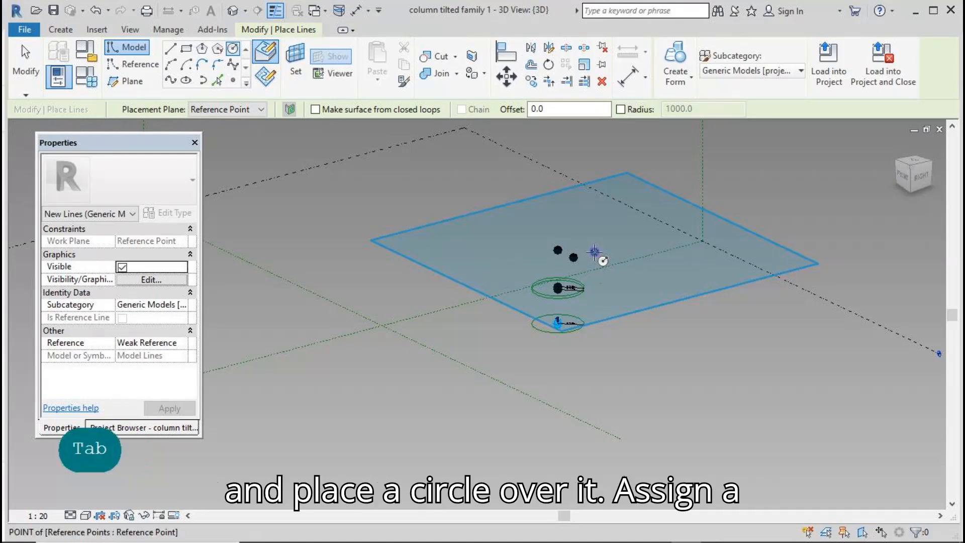
click(595, 251)
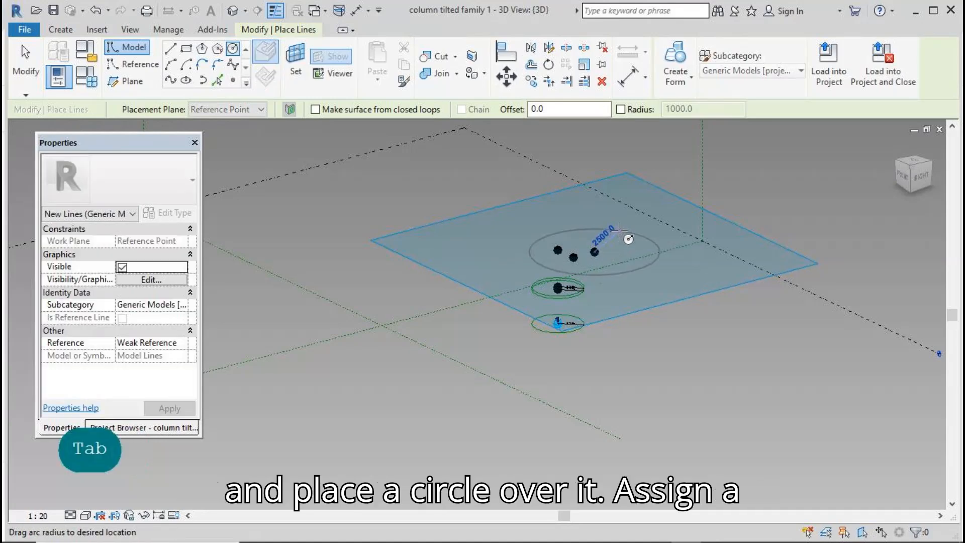
click(640, 234)
click(25, 64)
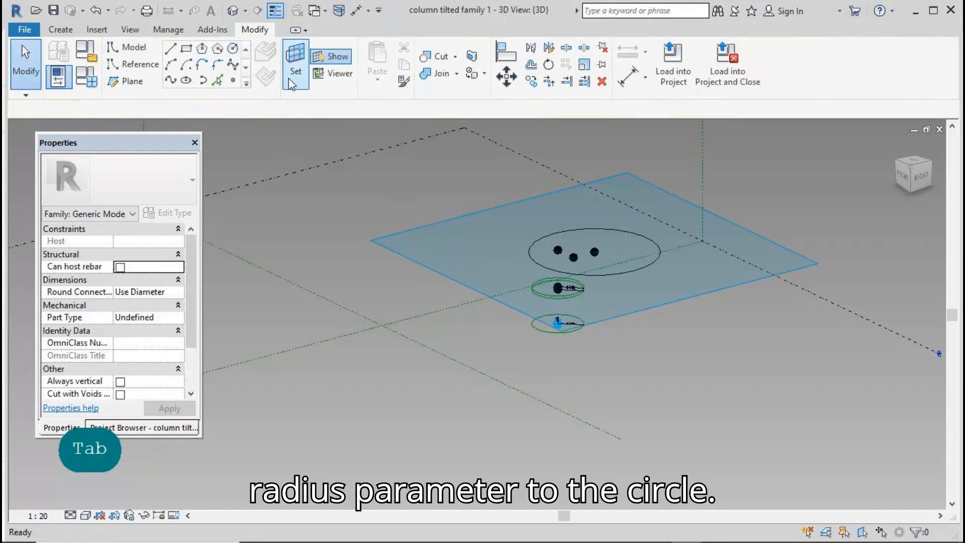
- Convert the new top circle to a reference line, make its radius dimension permanent and label it r2
click(530, 257)
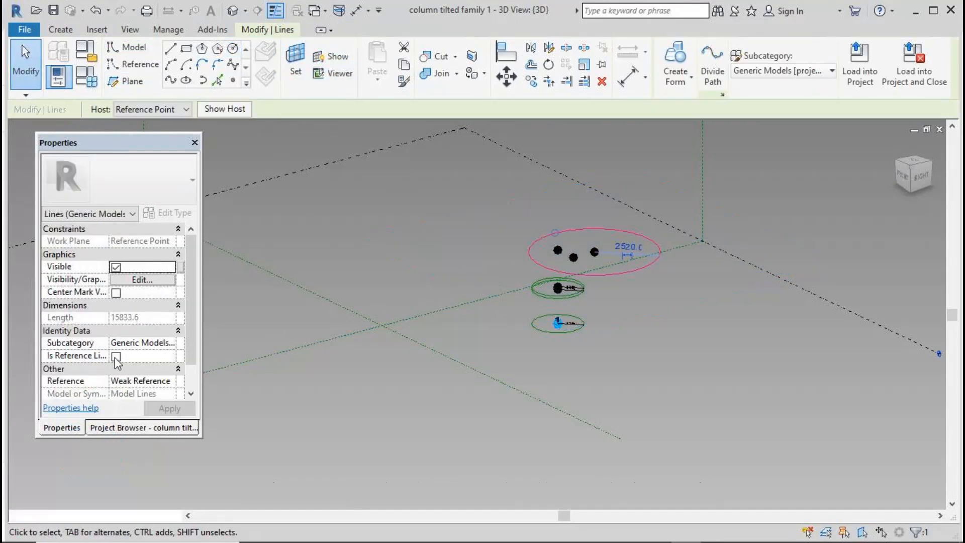
click(116, 356)
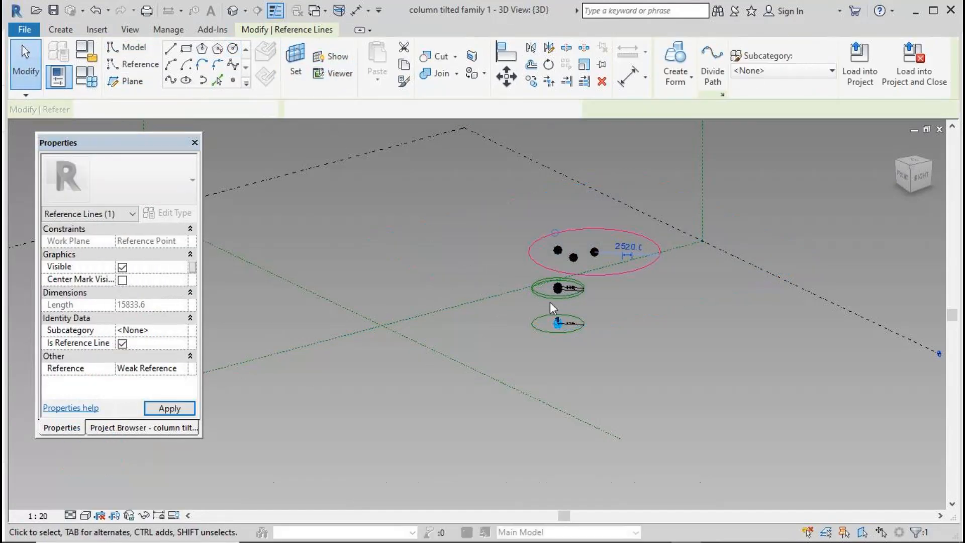
click(613, 252)
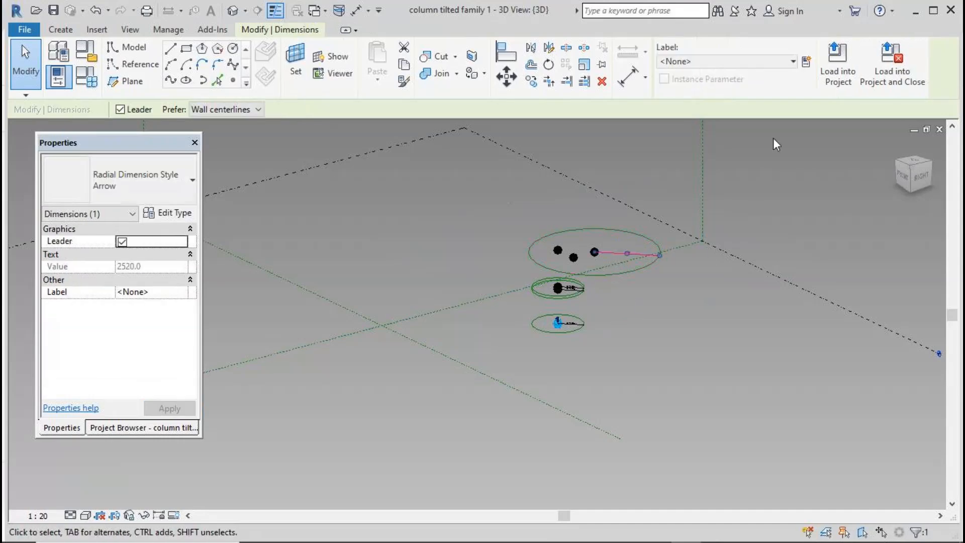
click(792, 62)
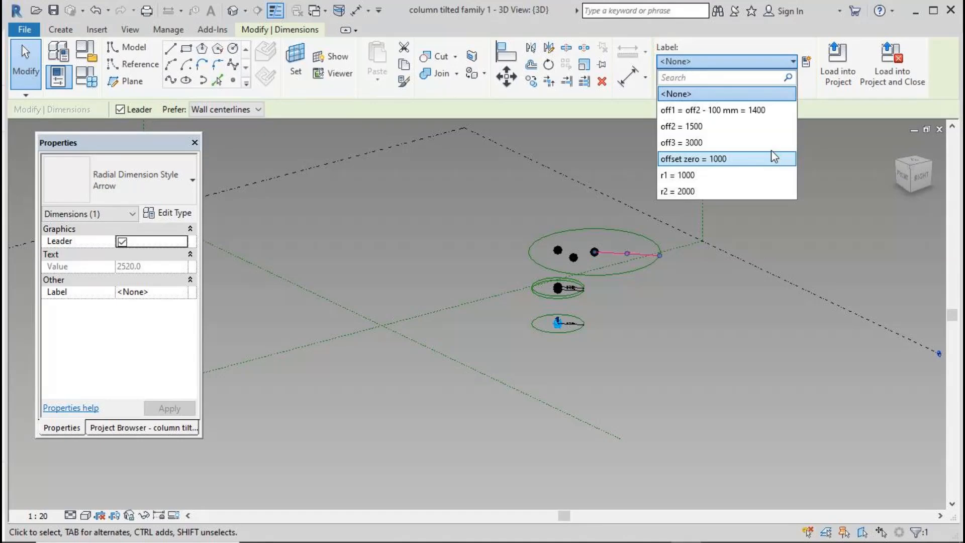
click(770, 190)
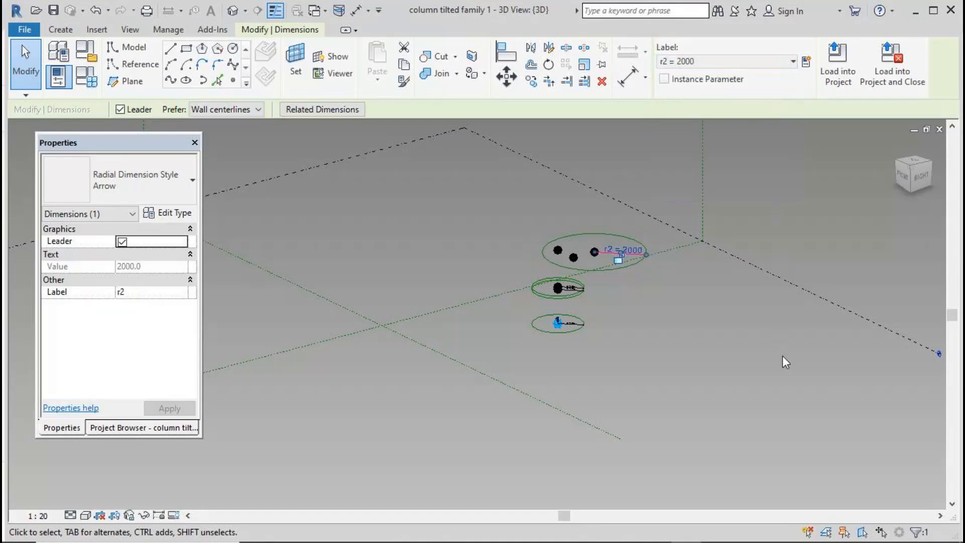
click(783, 356)
- Associate the rotation angle of the first sideways-offset point with a new instance parameter named rot1
scroll(511, 239, up, 2)
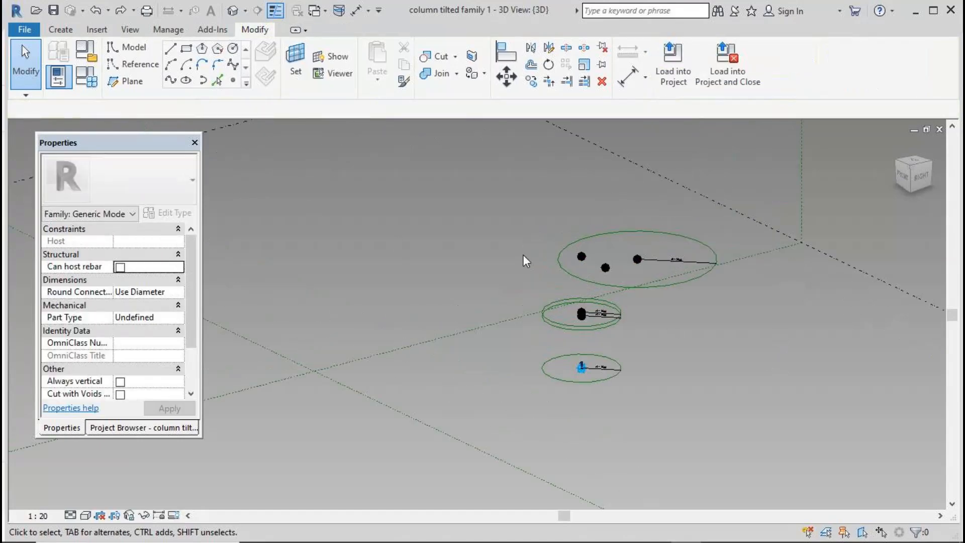
scroll(686, 299, up, 1)
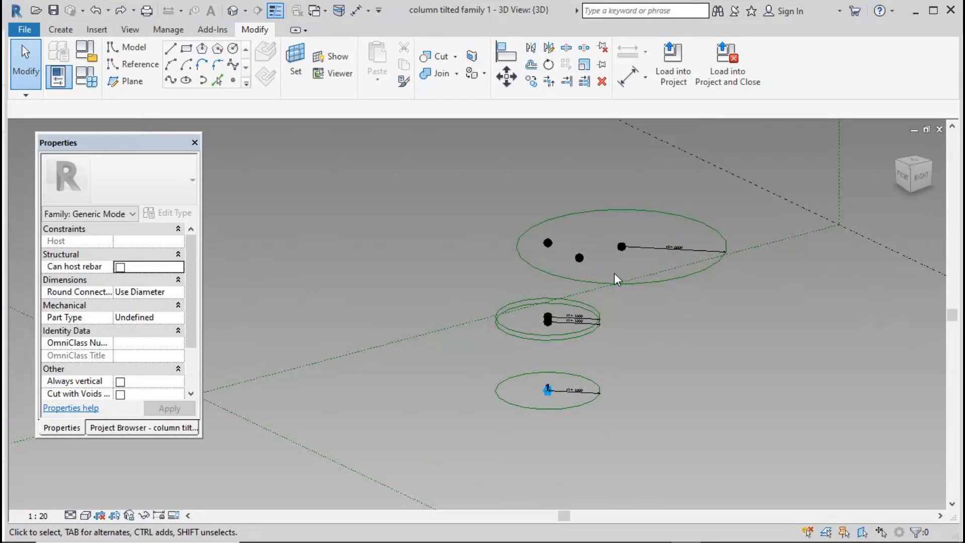
click(581, 257)
click(180, 267)
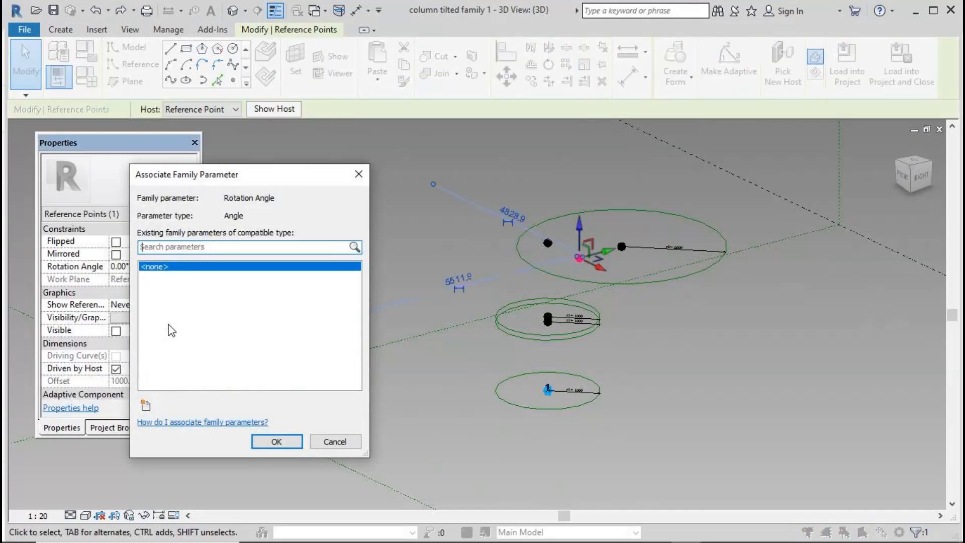
click(145, 405)
text(r)
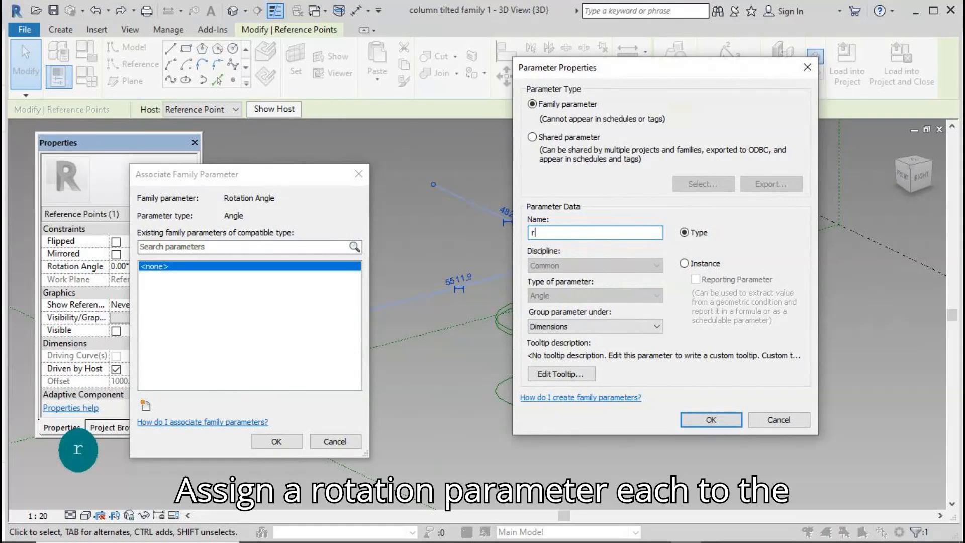
text(or)
key(BackSpace)
text(t1)
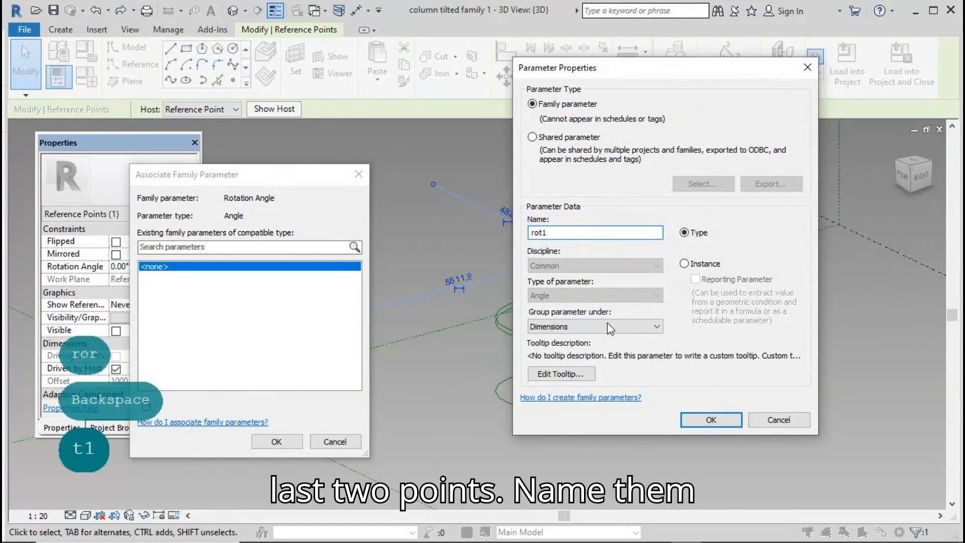
click(684, 263)
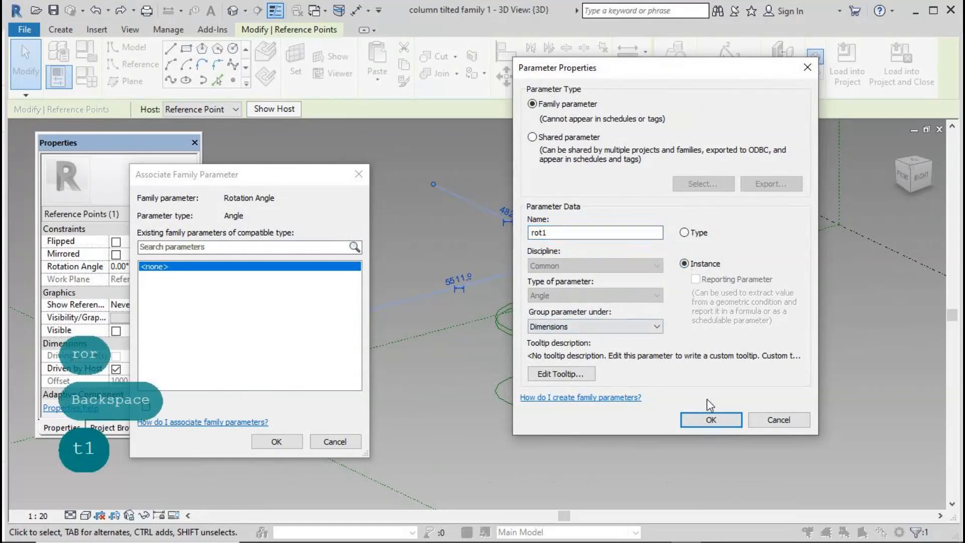
click(710, 420)
click(276, 441)
click(669, 265)
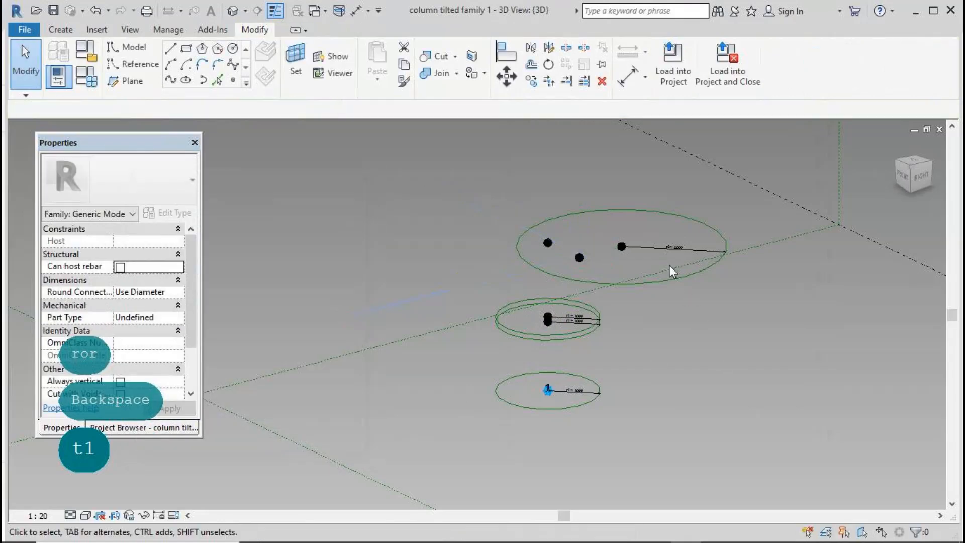
- Associate the rotation angle of the top circle's centre point with a new instance parameter named rot2
click(621, 246)
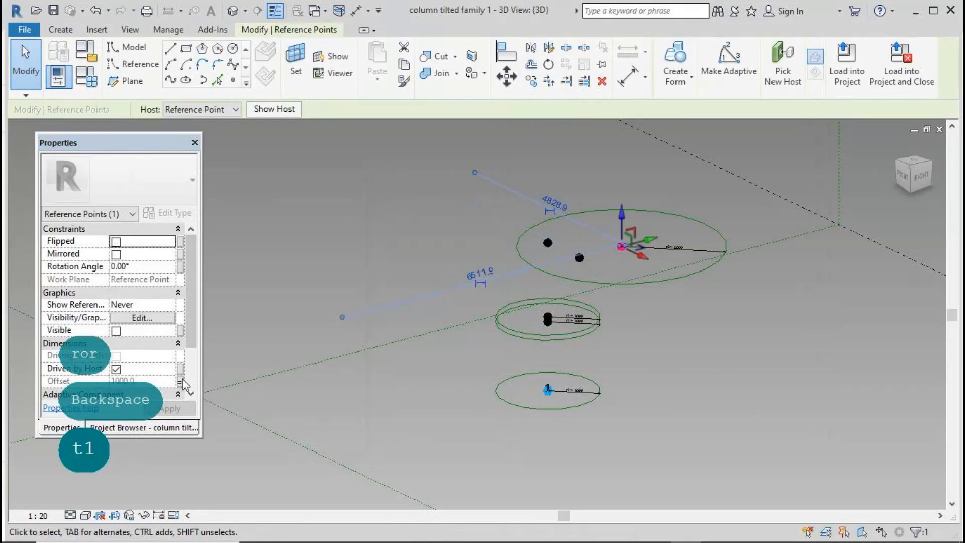
click(185, 267)
click(146, 405)
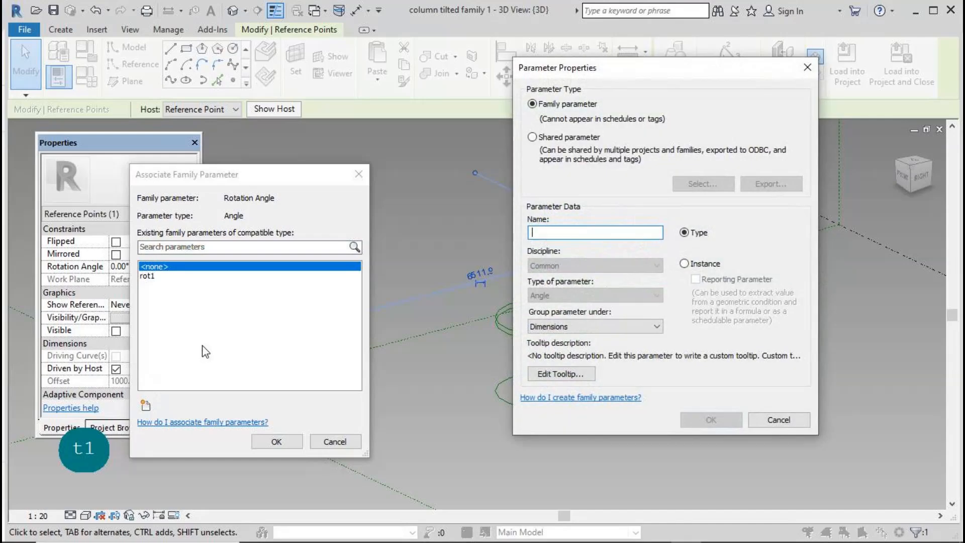
text(rot2)
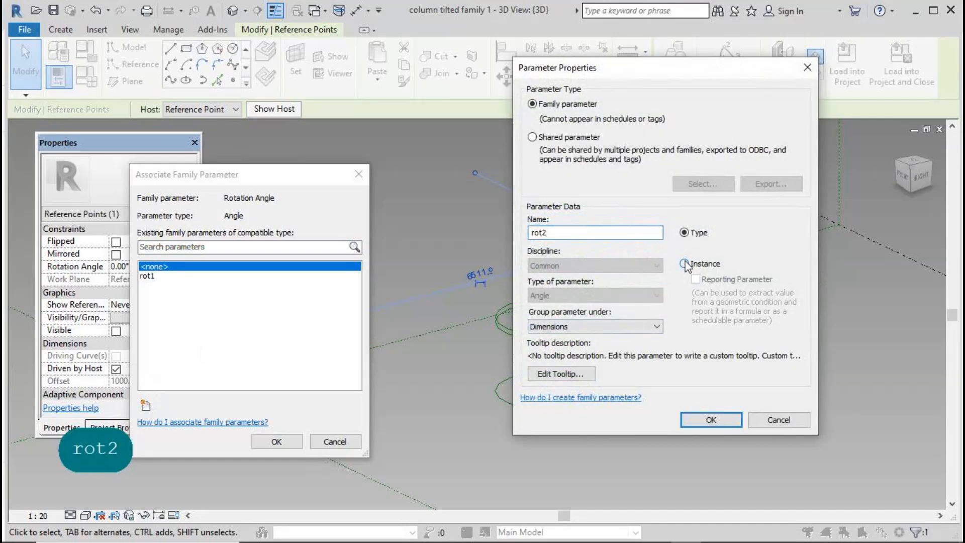
click(684, 263)
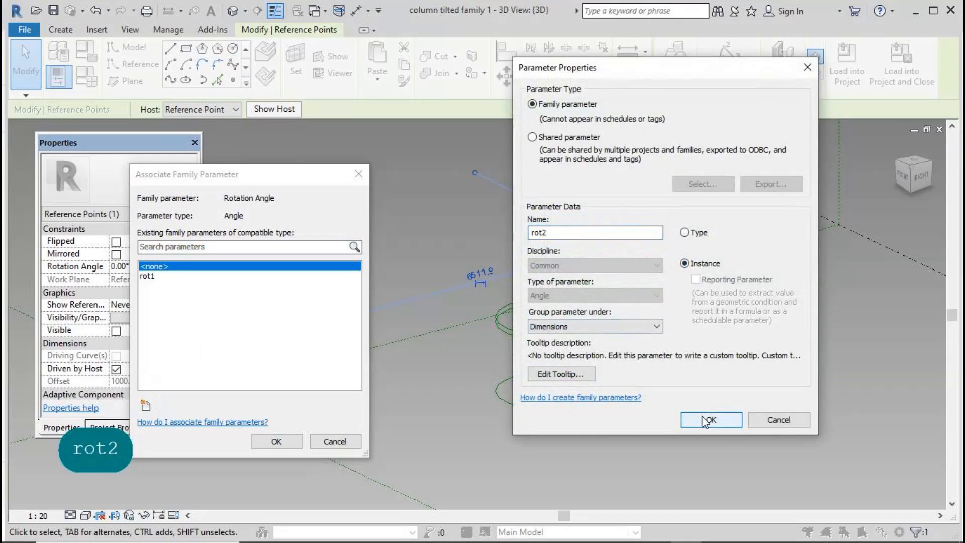
click(709, 419)
click(277, 441)
key(Escape)
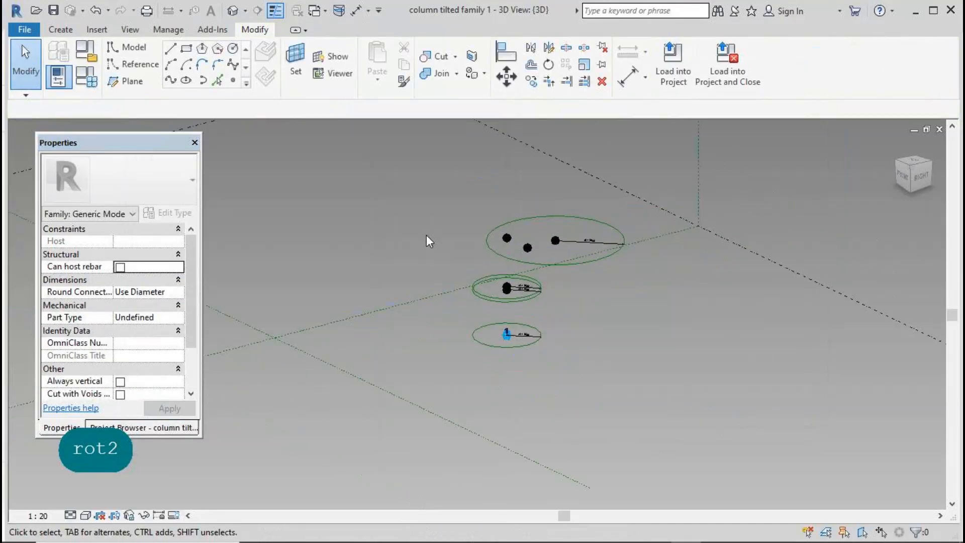
- Set the offset zero parameter to 0 in the family types and accept the identical-points warnings
click(86, 77)
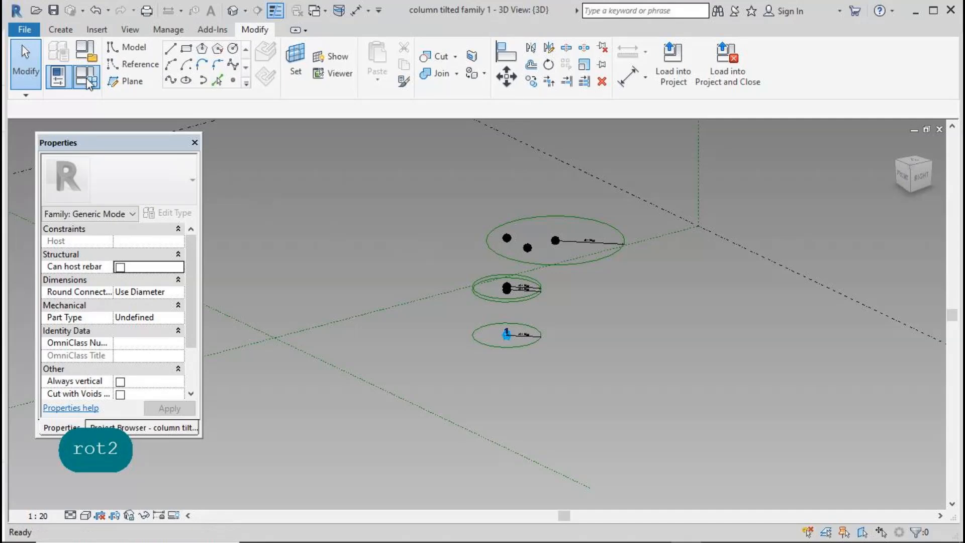
click(172, 228)
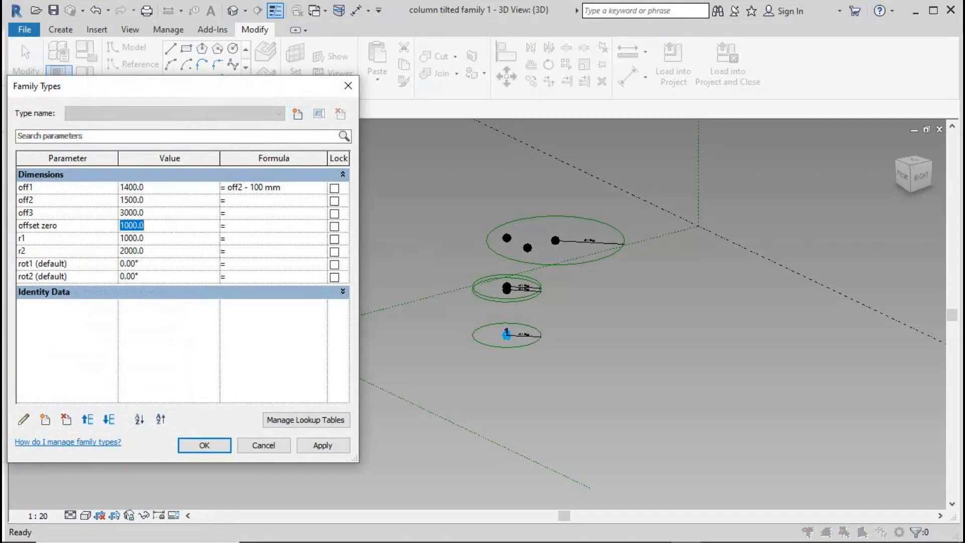
text(0)
click(300, 444)
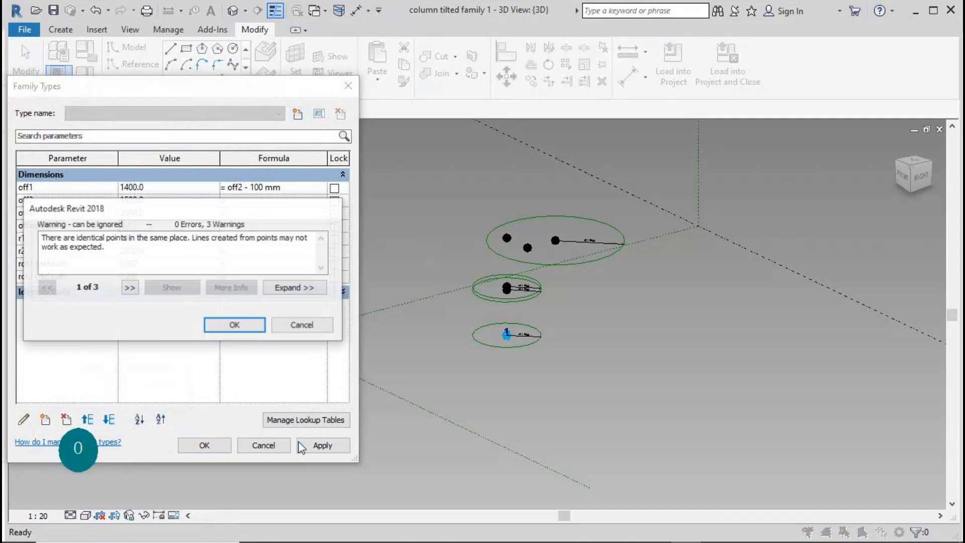
click(254, 327)
click(210, 446)
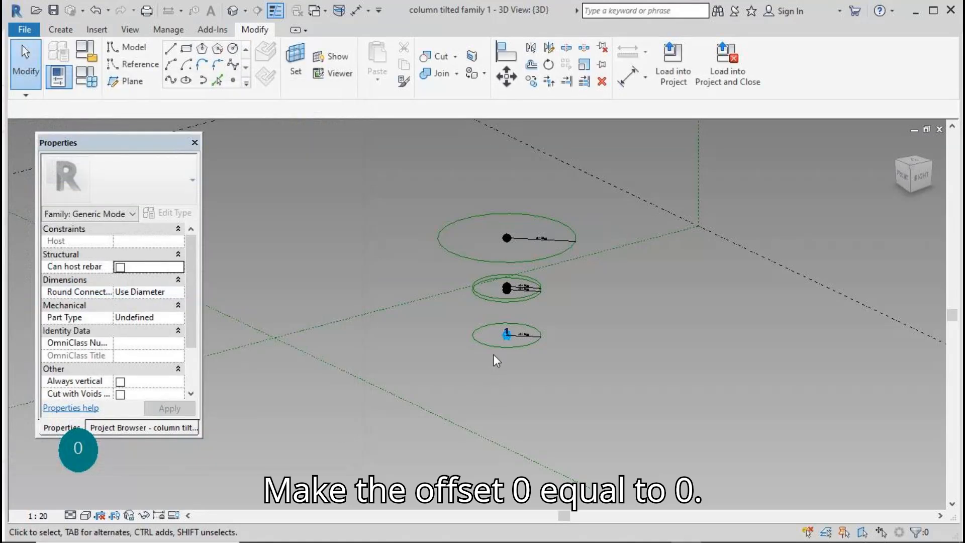
- Create a solid form through all the column's reference circles, from the base circle to the large top circle
click(496, 348)
ctrl+click(487, 299)
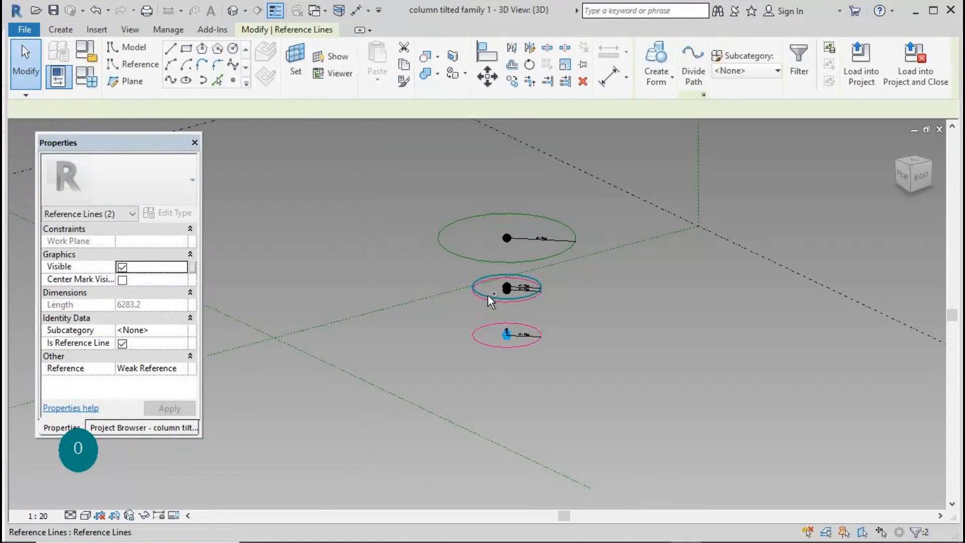
ctrl+click(538, 273)
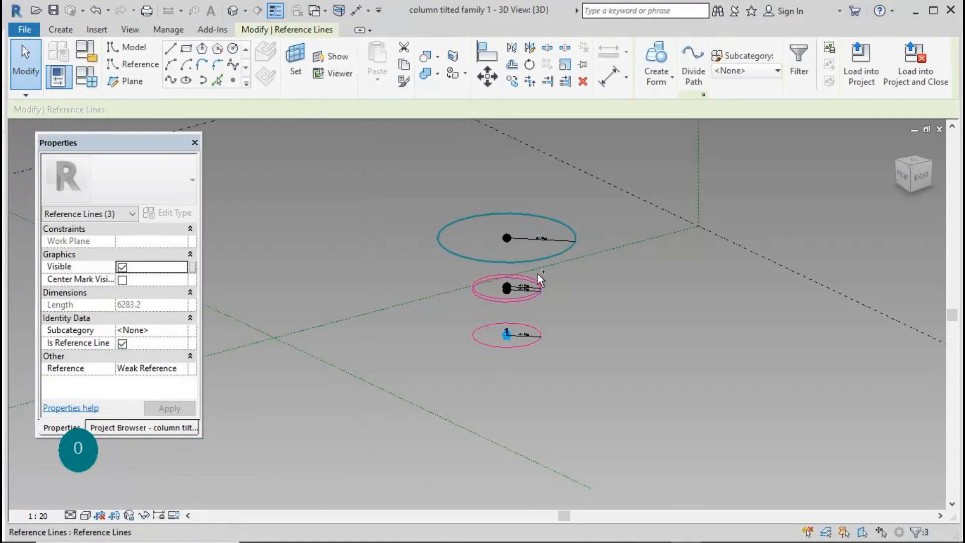
click(656, 61)
scroll(695, 295, down, 2)
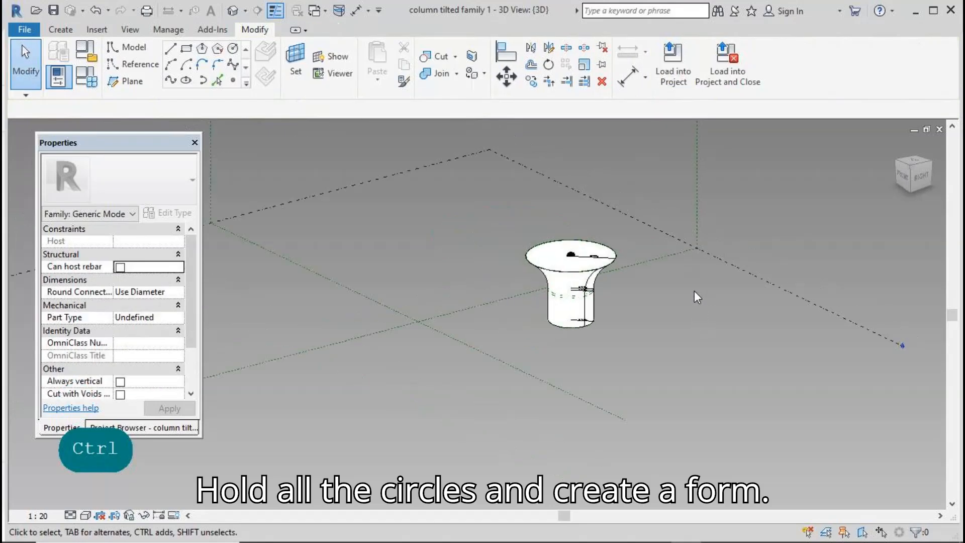
- Try rotation values of 22° for rot1 and 33° for rot2 in the family types
click(87, 77)
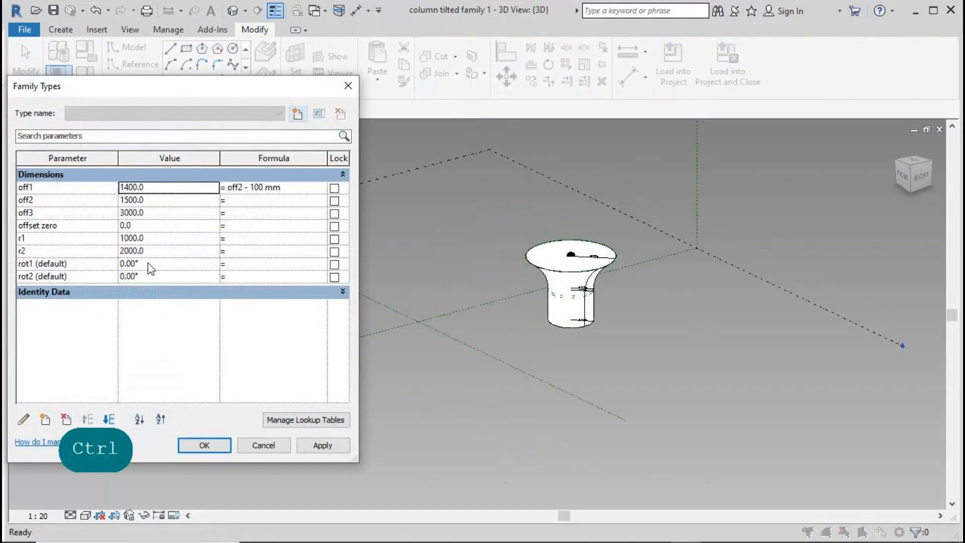
text(22)
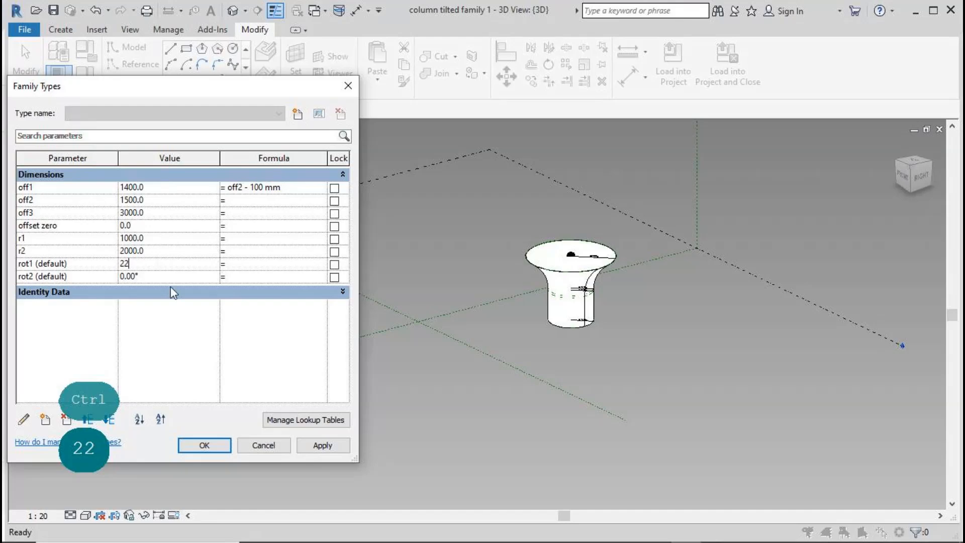
click(311, 445)
click(214, 277)
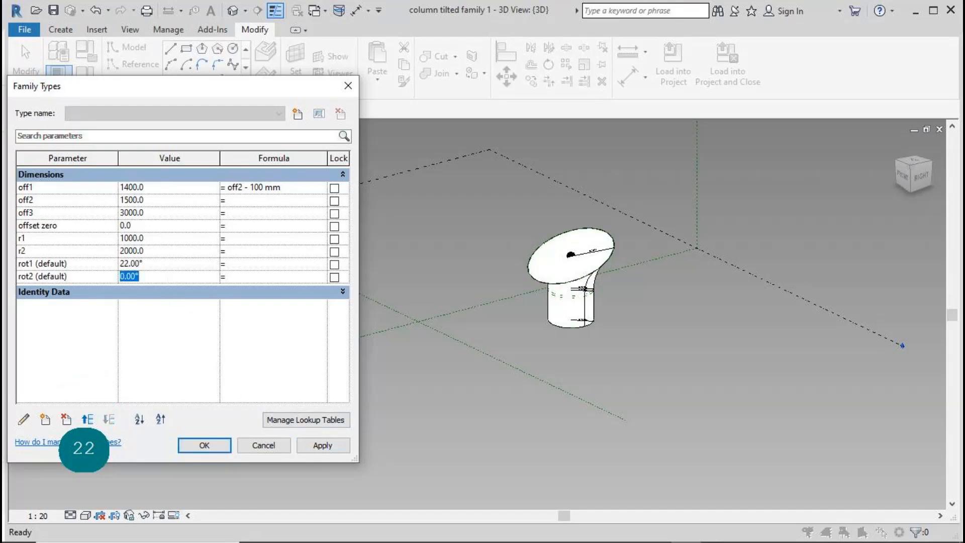
text(33)
click(327, 447)
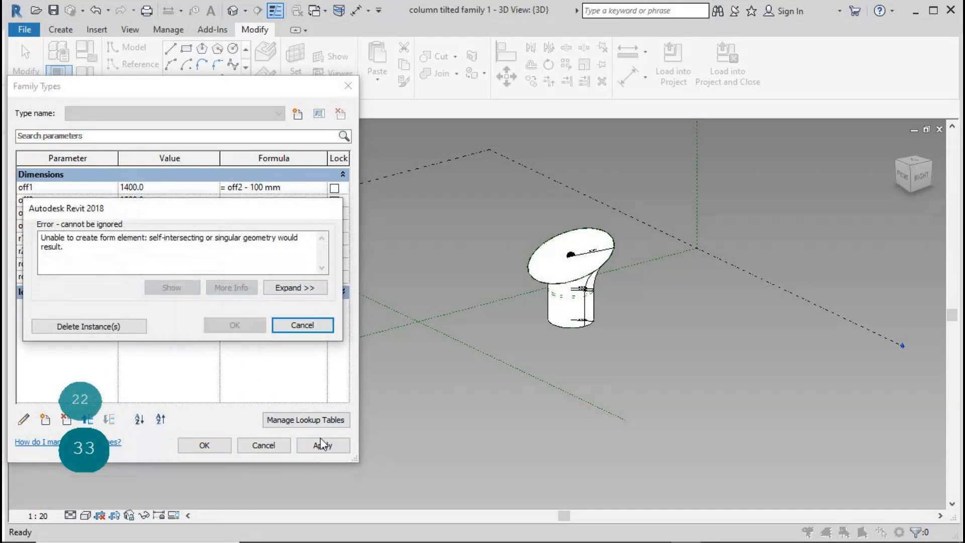
click(303, 325)
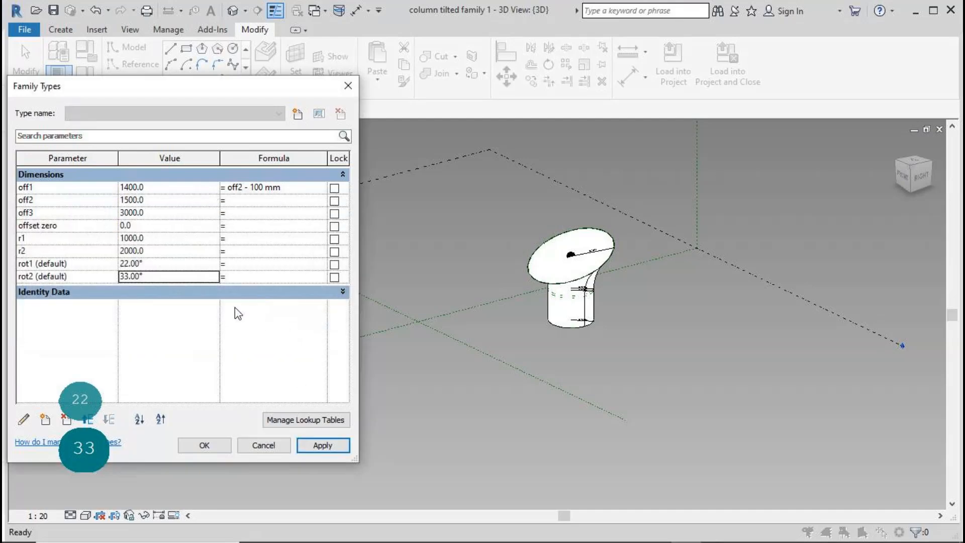
- Set the off3 parameter to 4000 in the family types and inspect the tilted column from another side
click(157, 213)
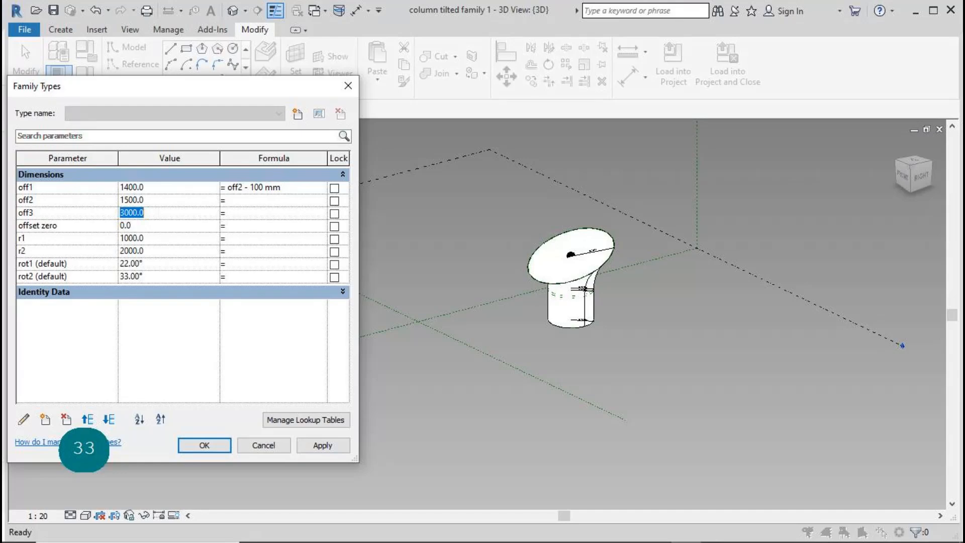
text(4000)
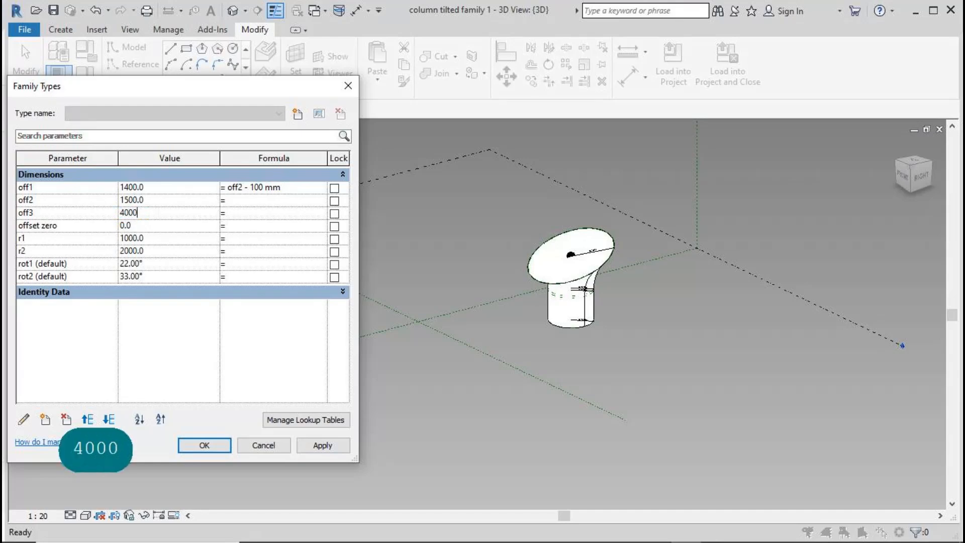
click(317, 445)
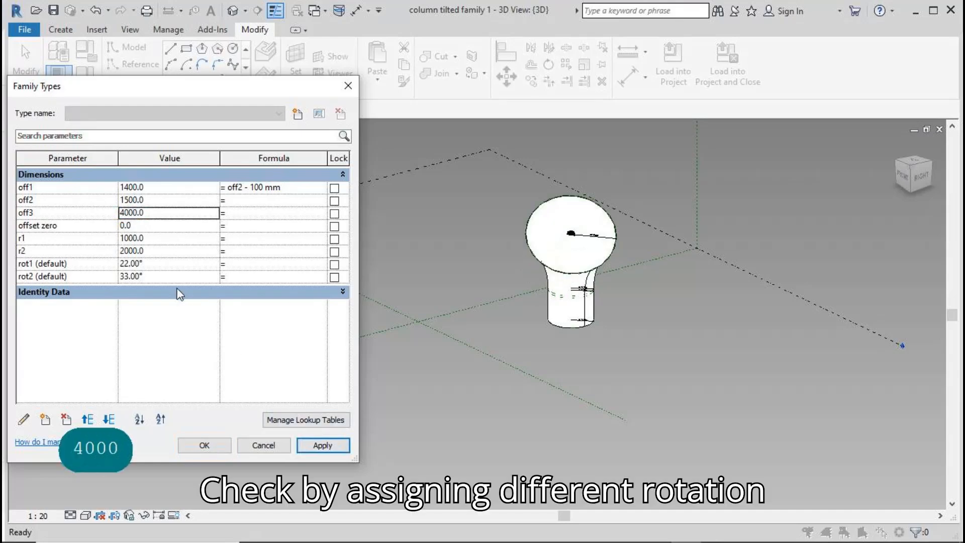
click(205, 445)
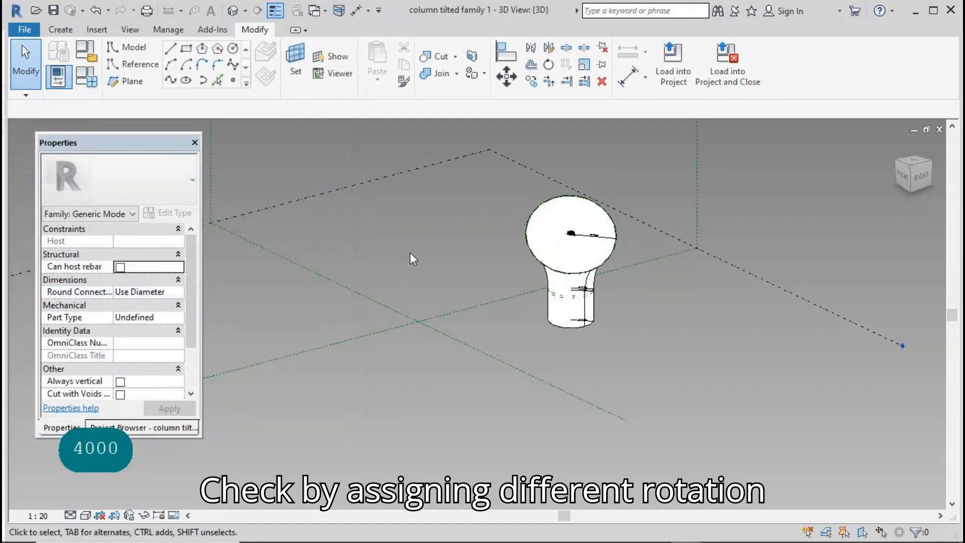
scroll(409, 252, down, 2)
shift+middle_drag(654, 387, 513, 386)
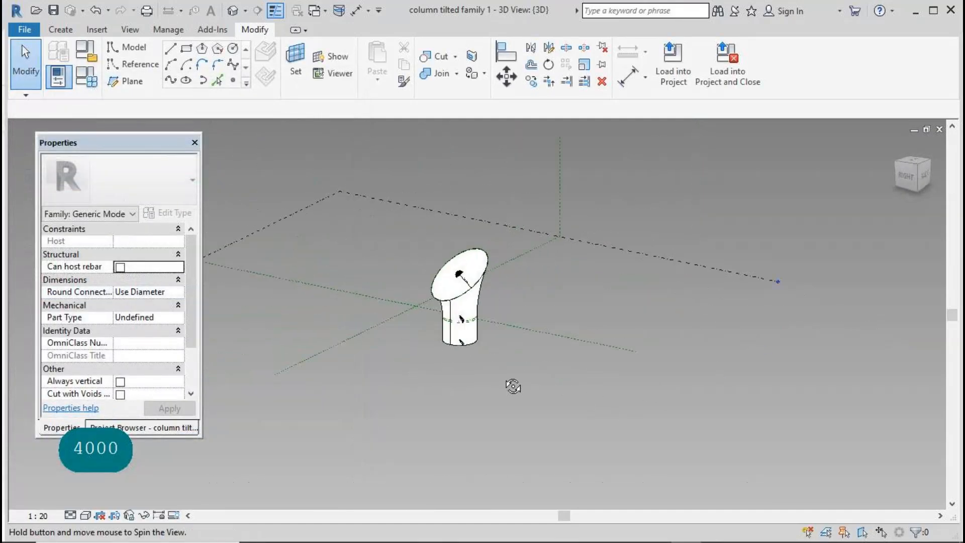
- Reset the rot2 and rot1 parameters to 0° in the family types
click(87, 87)
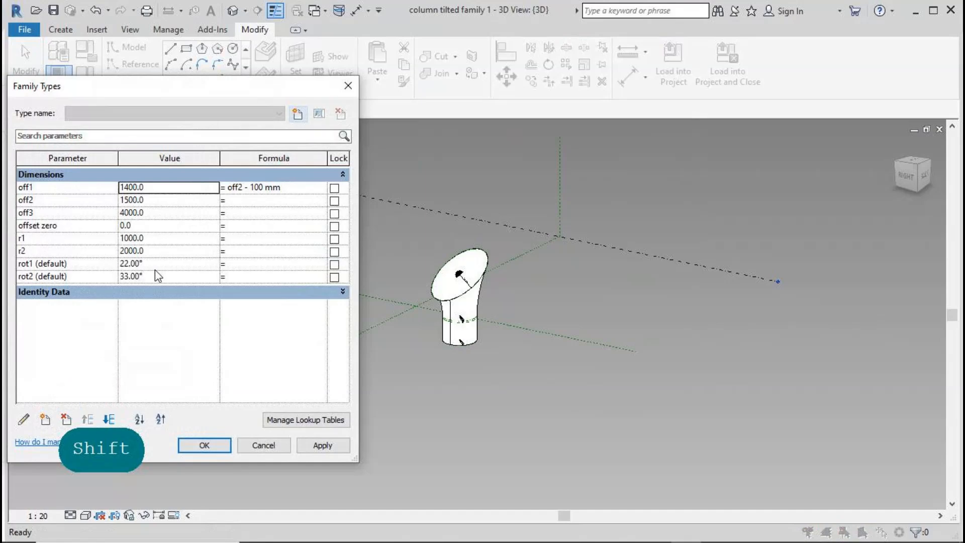
click(160, 276)
text(0)
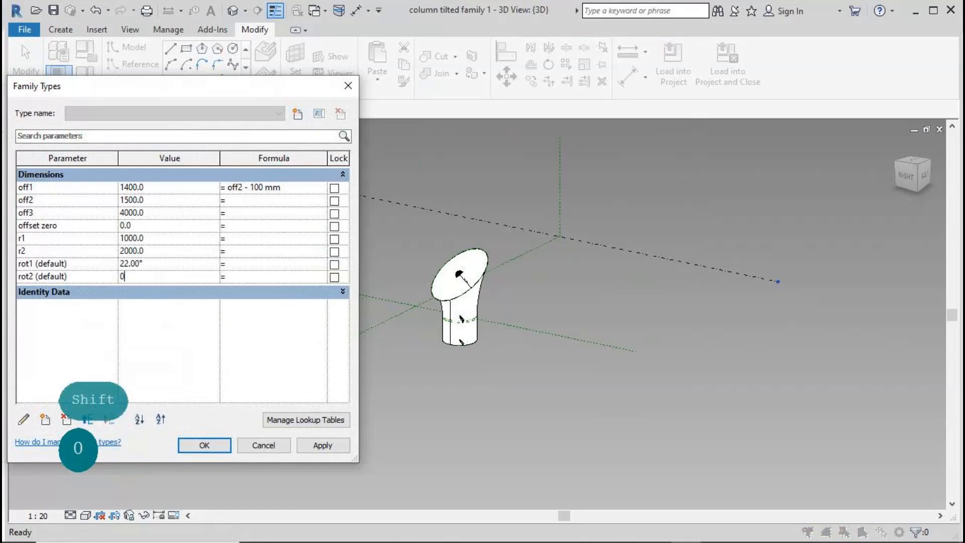
click(310, 446)
click(167, 264)
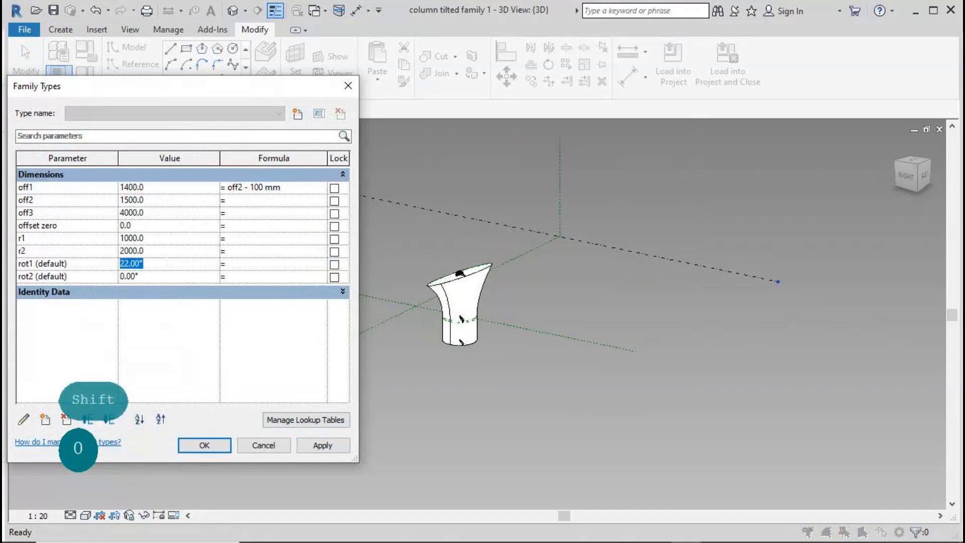
text(0)
click(324, 448)
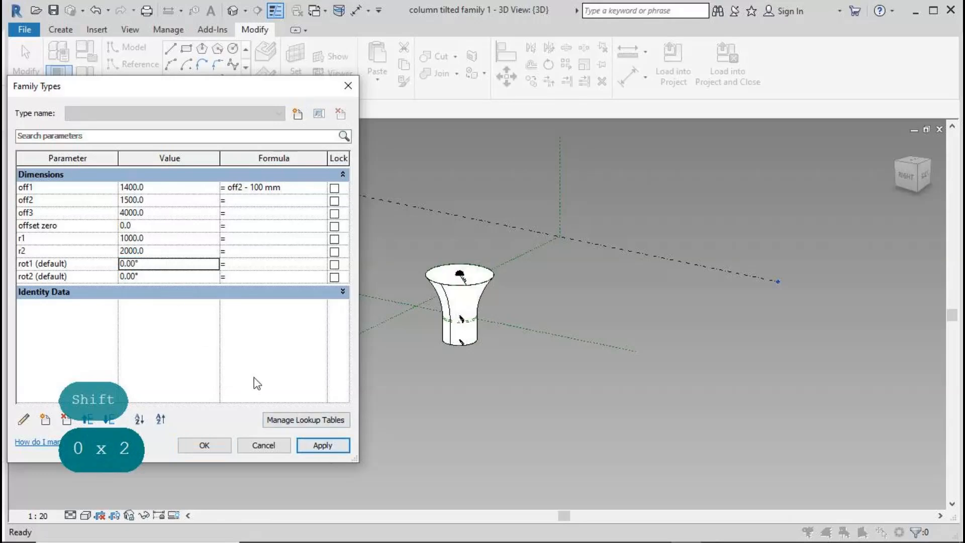
- Test the column with the rot2 parameter set to 45°
click(171, 278)
text(45)
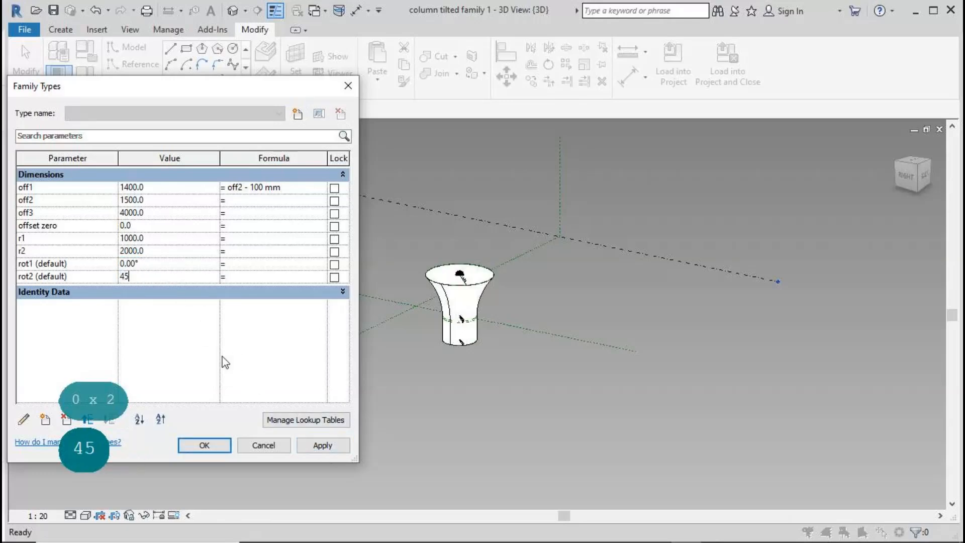
click(321, 445)
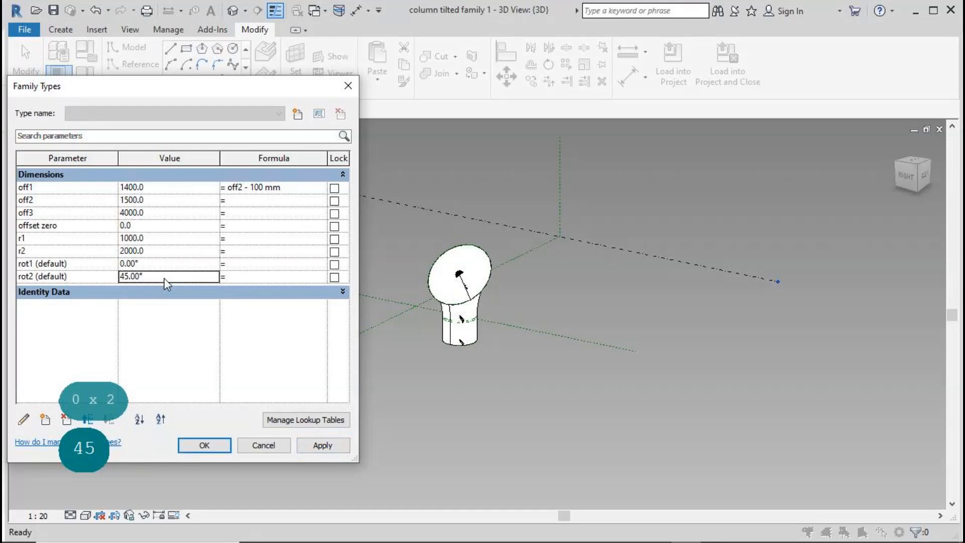
- Set both rot2 and rot1 to 15°, accept the family types and inspect the tilted column
click(163, 278)
text(15)
click(319, 445)
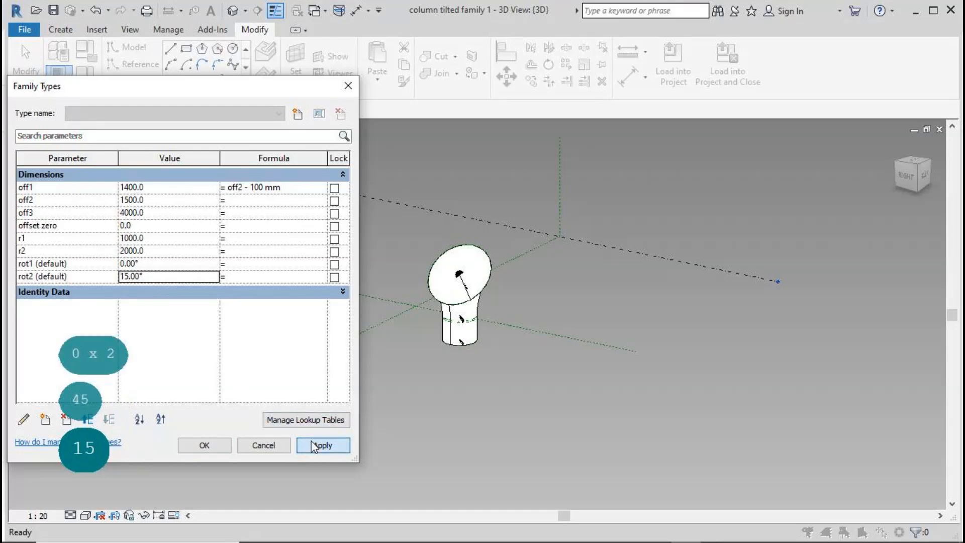
click(154, 265)
text(15)
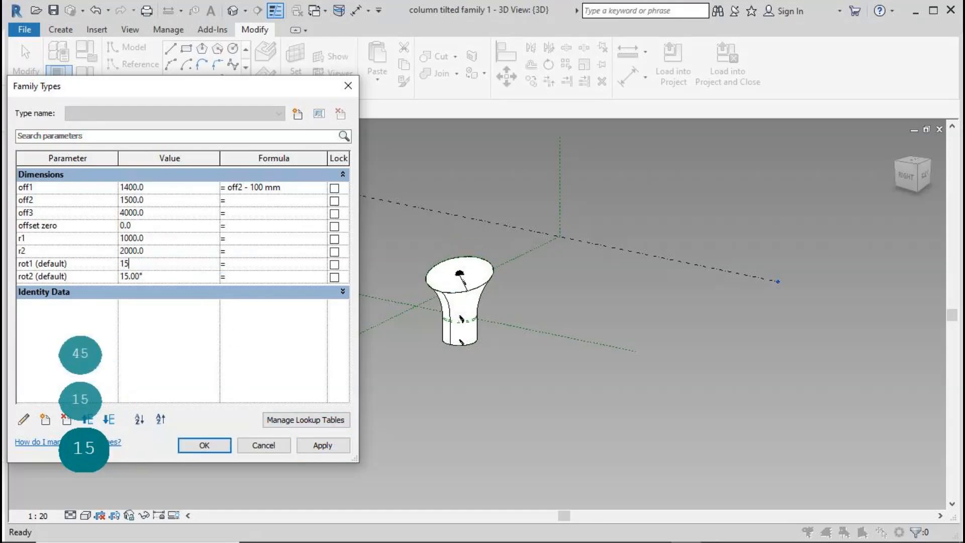
click(307, 445)
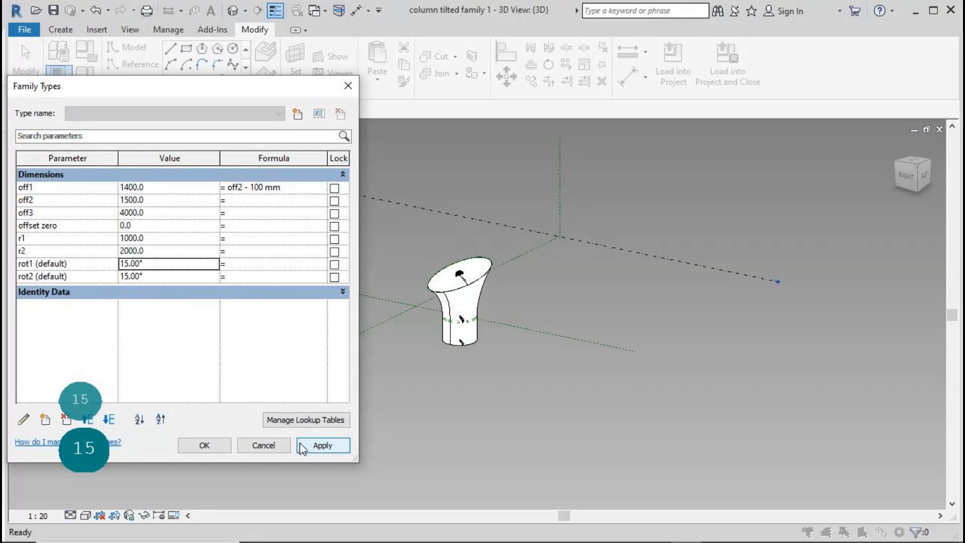
click(204, 445)
scroll(647, 290, down, 2)
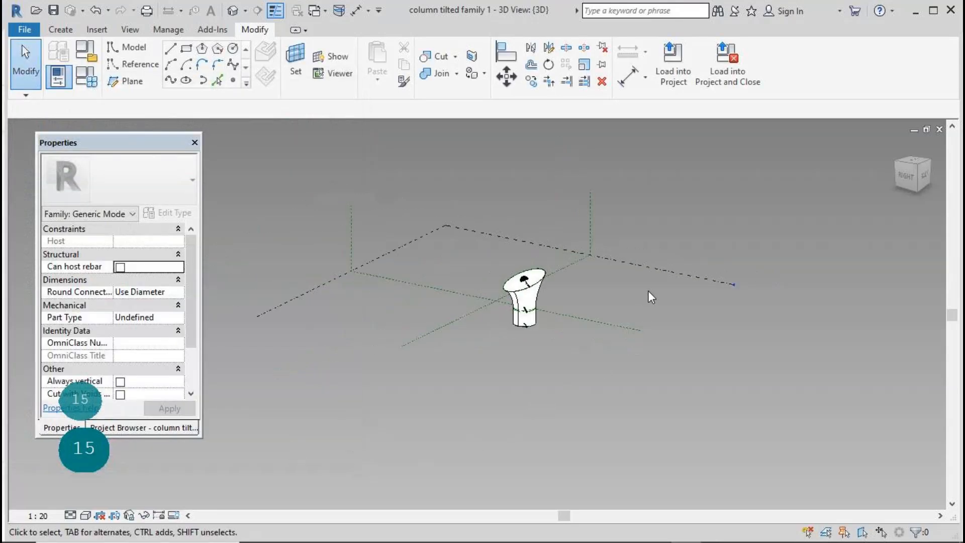
shift+middle_drag(603, 420, 550, 409)
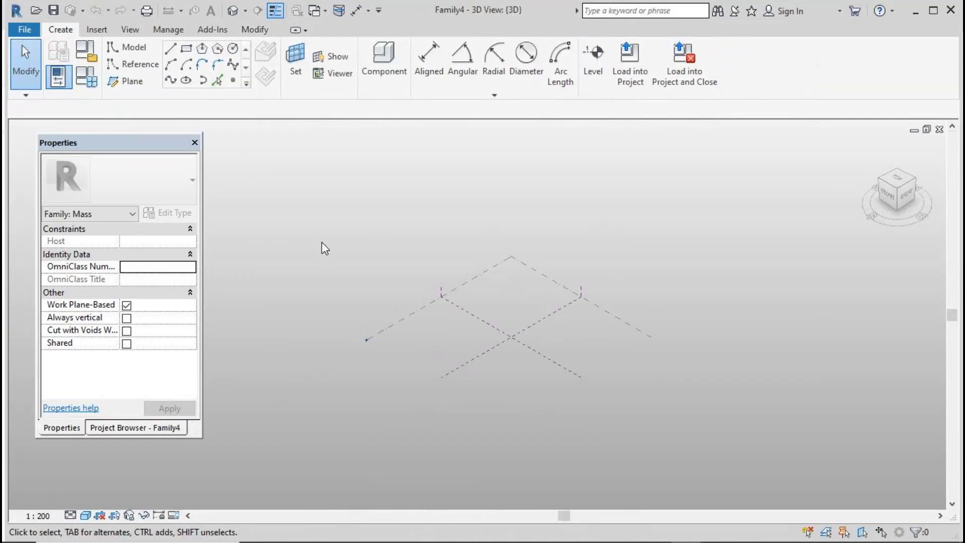
- In the South elevation, draw two horizontal reference planes, one about 4.1 m above Level 1 and another about 3.6 m above the first
click(135, 427)
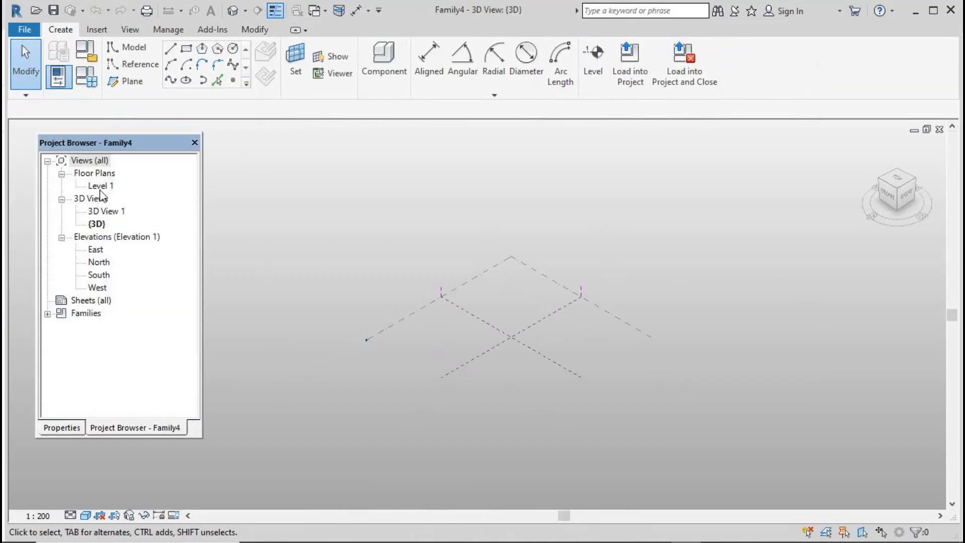
double_click(100, 274)
key(r)
key(p)
click(211, 455)
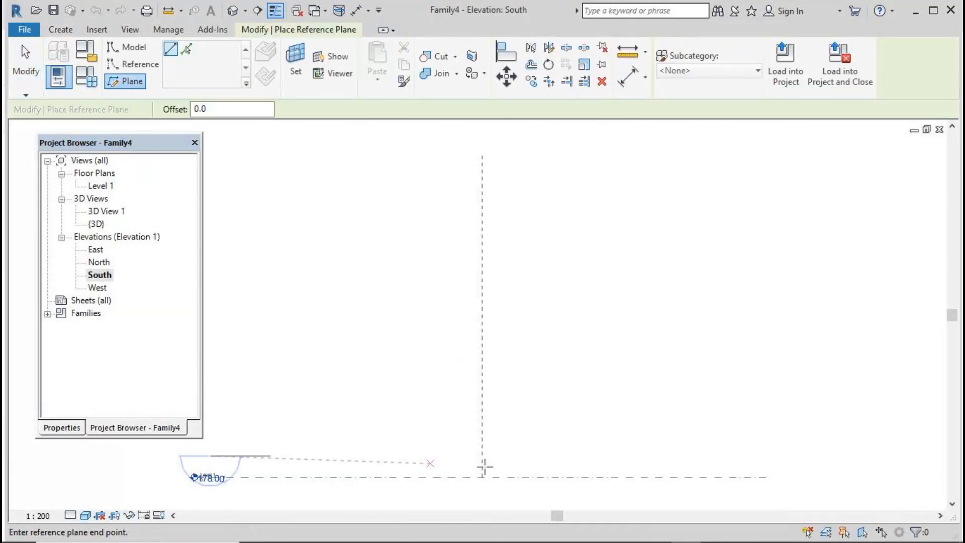
click(736, 455)
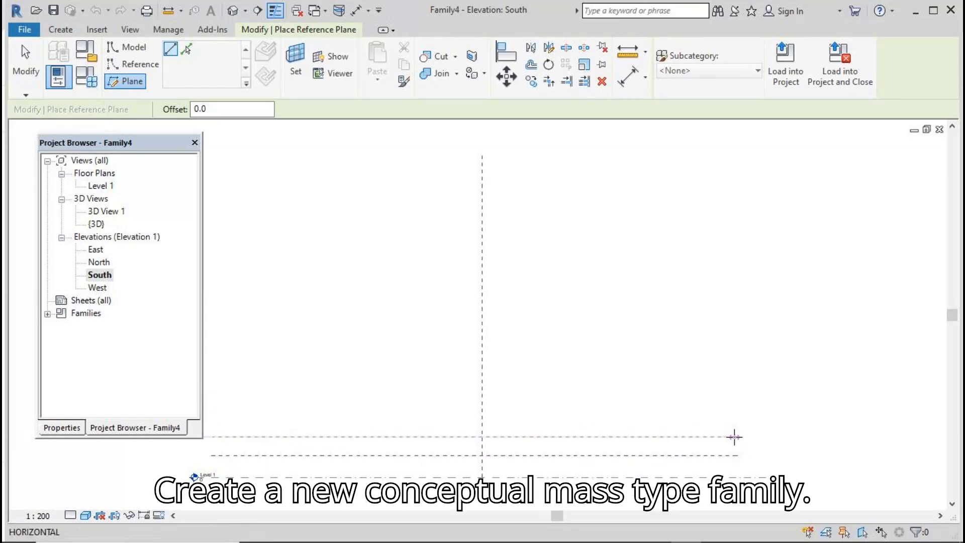
click(737, 437)
- Add aligned dimensions from Level 1 to the lower reference plane and between the two horizontal reference planes
scroll(460, 234, down, 1)
click(31, 66)
click(628, 76)
click(664, 401)
click(664, 417)
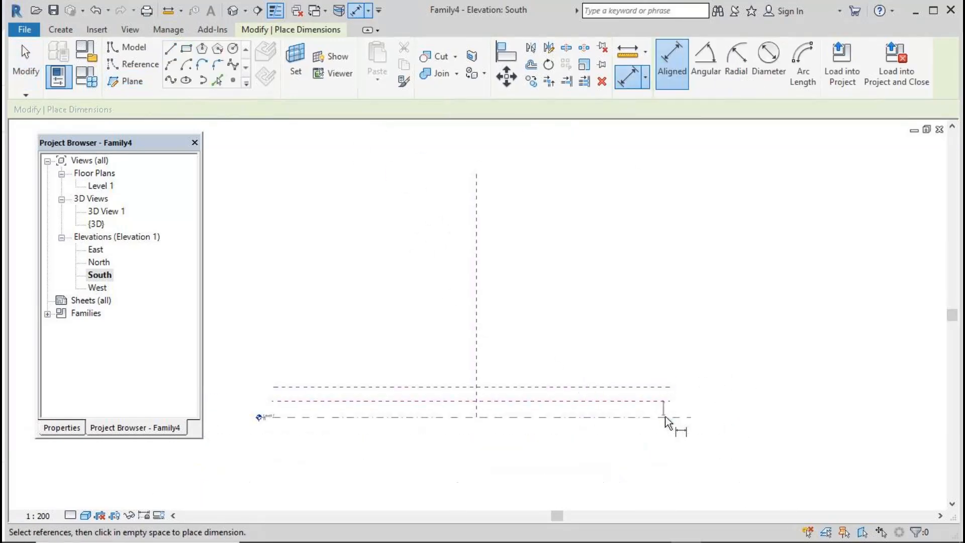
click(665, 425)
scroll(665, 424, up, 3)
click(646, 299)
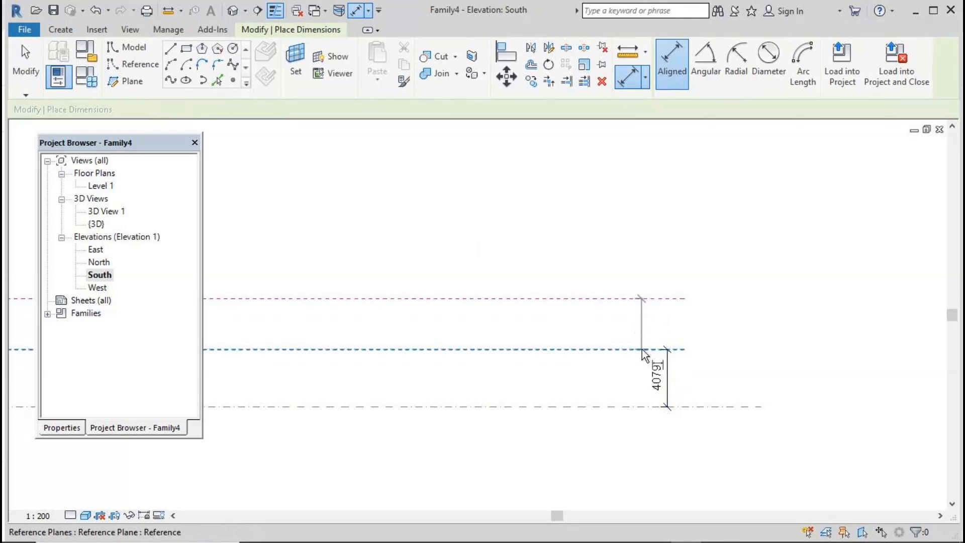
click(654, 349)
click(684, 326)
key(Escape)
key(Escape)
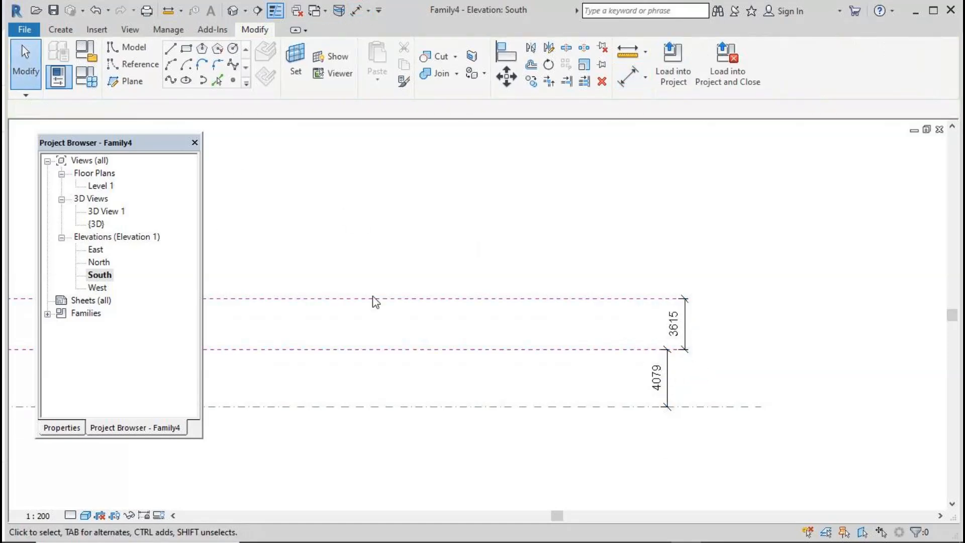
- Set the upper reference plane 2500 mm above the lower one, and the lower plane 4000 mm above Level 1
click(626, 298)
click(673, 324)
text(2)
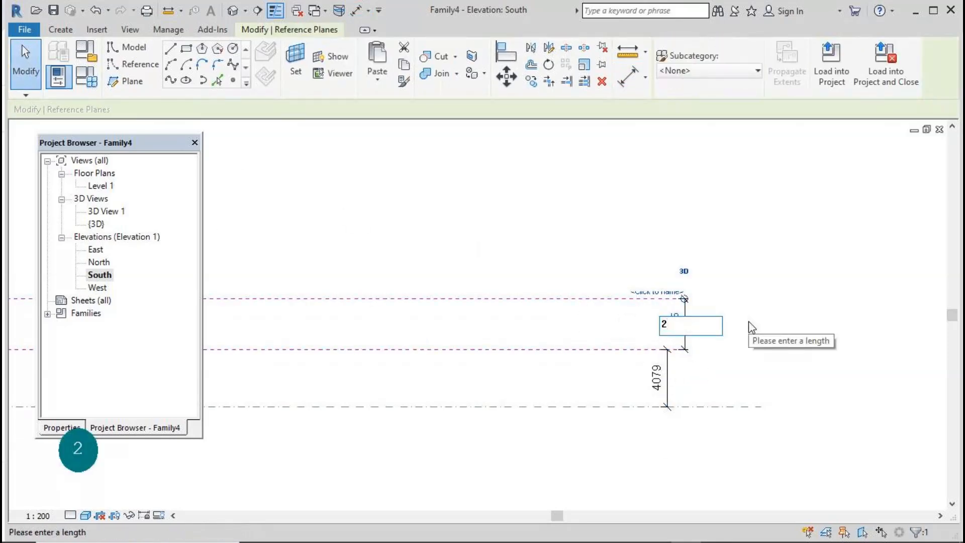
text(500)
click(750, 252)
click(642, 350)
click(660, 378)
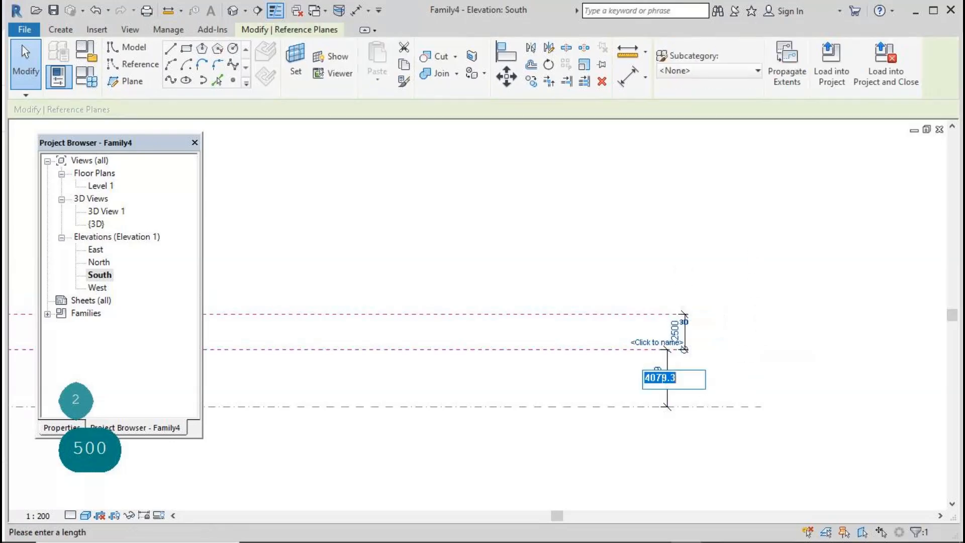
text(4000)
key(Return)
scroll(769, 295, down, 3)
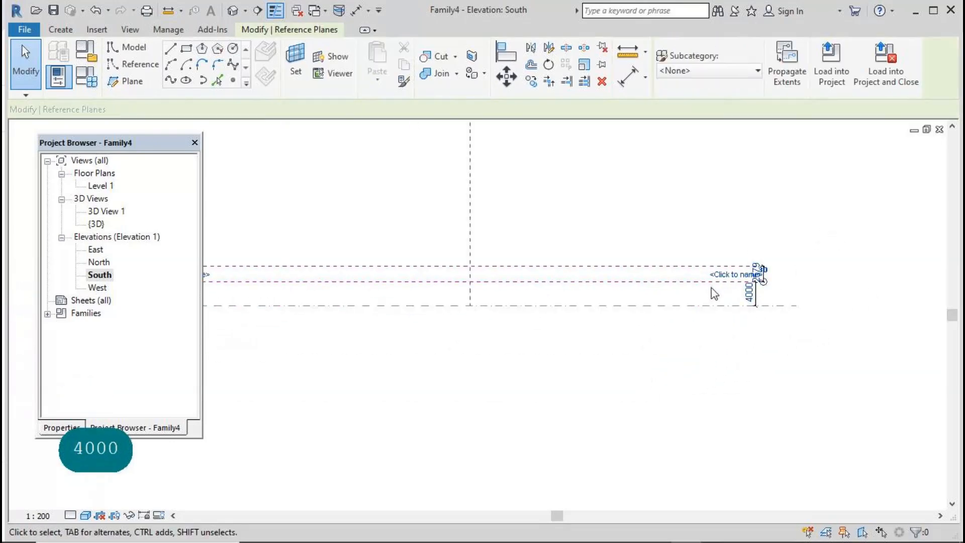
- Name the lower horizontal reference plane 1 and the upper one 2
click(733, 274)
text(1)
key(Return)
click(733, 259)
text(2)
key(Return)
- Set Reference Plane : 1 as the work plane and open the Level 1 floor plan for sketching
scroll(725, 343, down, 2)
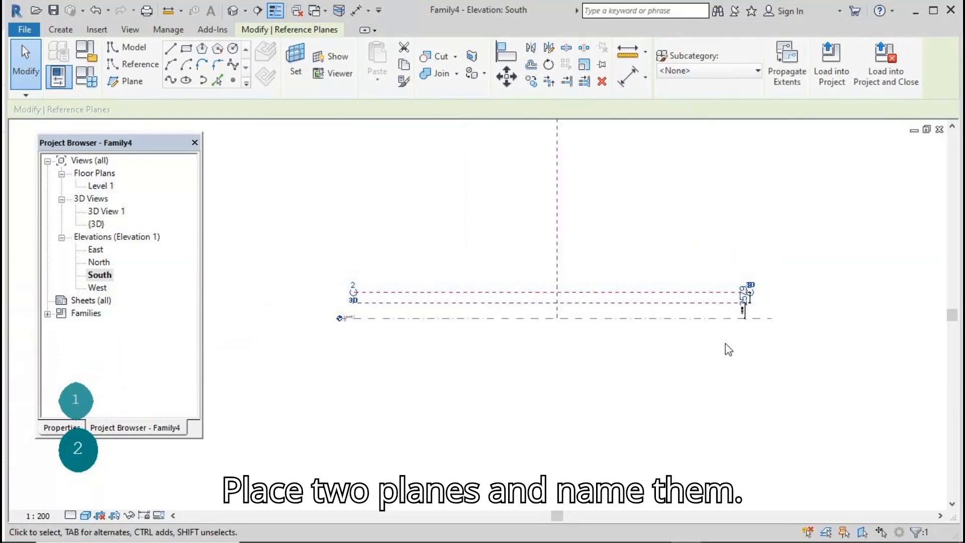
click(295, 62)
click(599, 278)
click(518, 318)
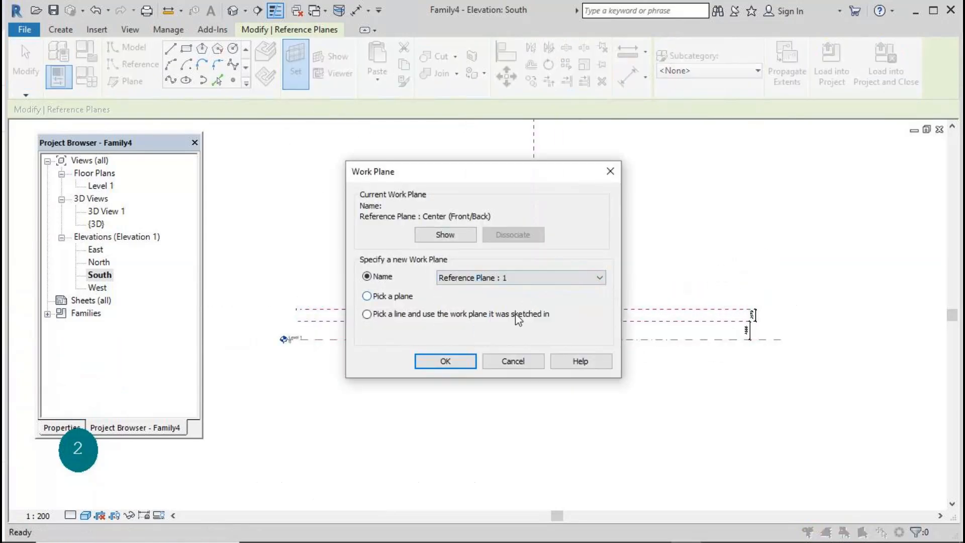
click(445, 361)
click(488, 417)
- Sketch a six-sided circumscribed polygon in model lines, centred on the intersection of the two center reference planes
click(218, 48)
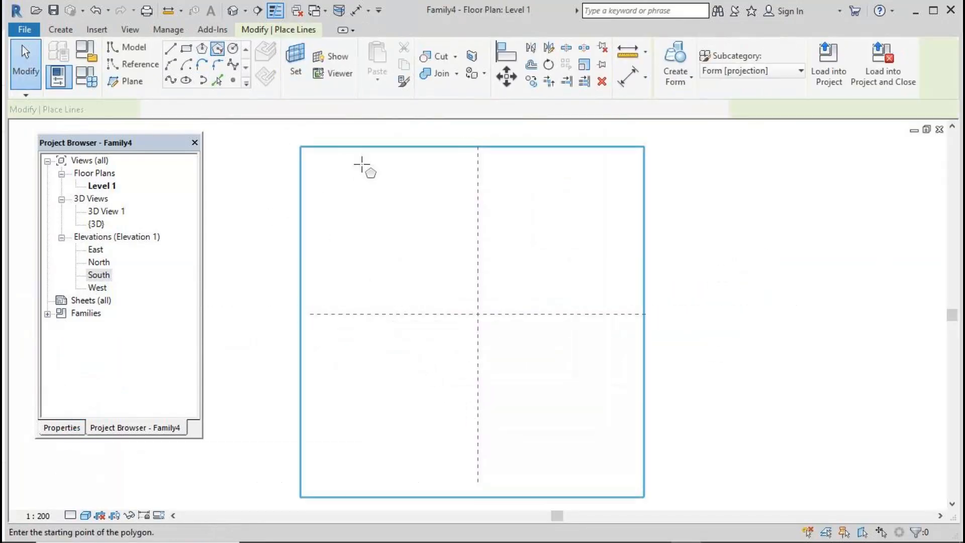
click(478, 314)
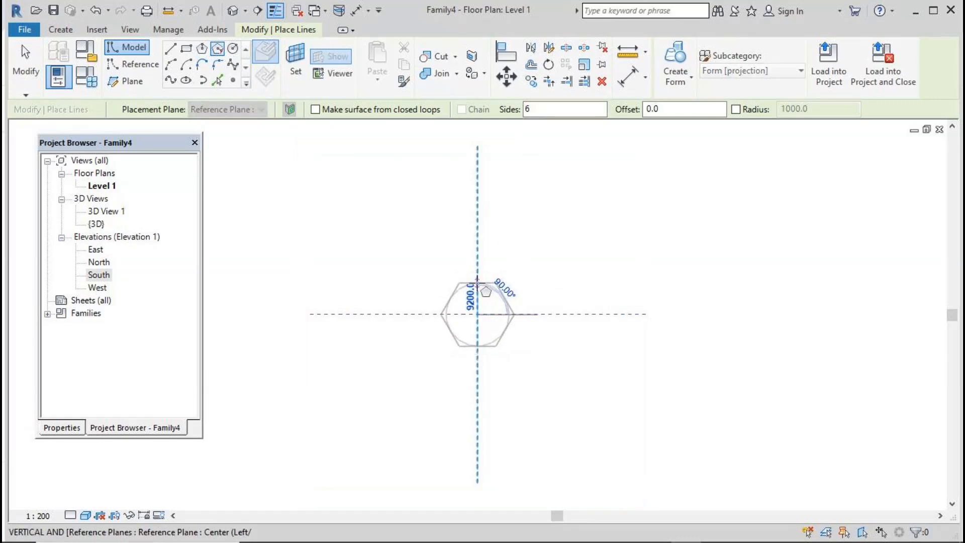
click(477, 285)
key(Escape)
key(Escape)
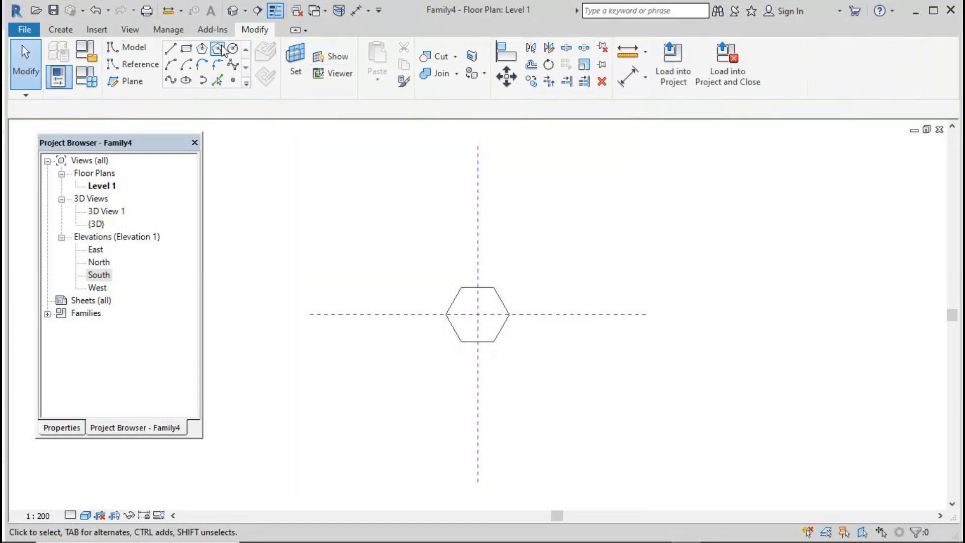
- Sketch a smaller six-sided circumscribed polygon, about 6600 mm across flats, on Reference Plane : 2, centred on the first polygon
click(296, 58)
click(517, 276)
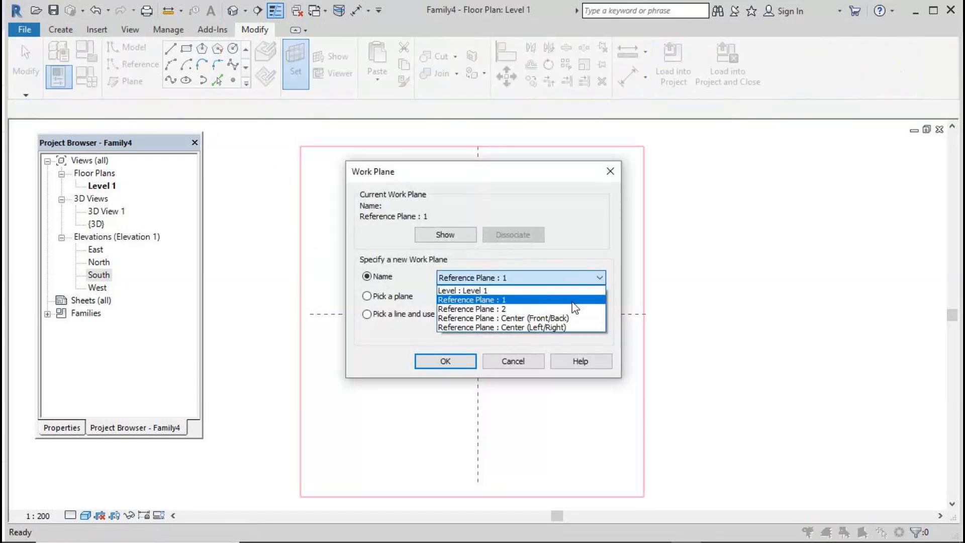
click(517, 297)
click(441, 360)
click(218, 50)
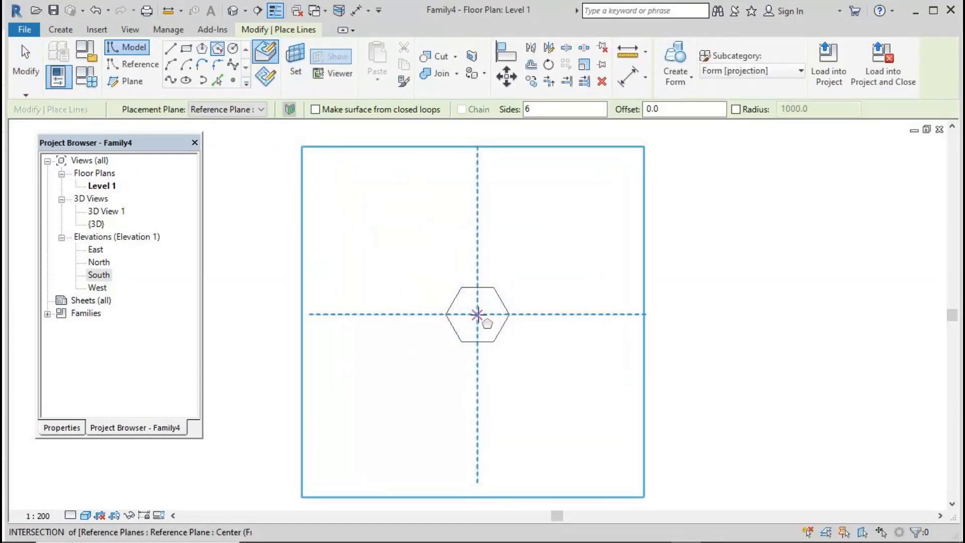
click(478, 314)
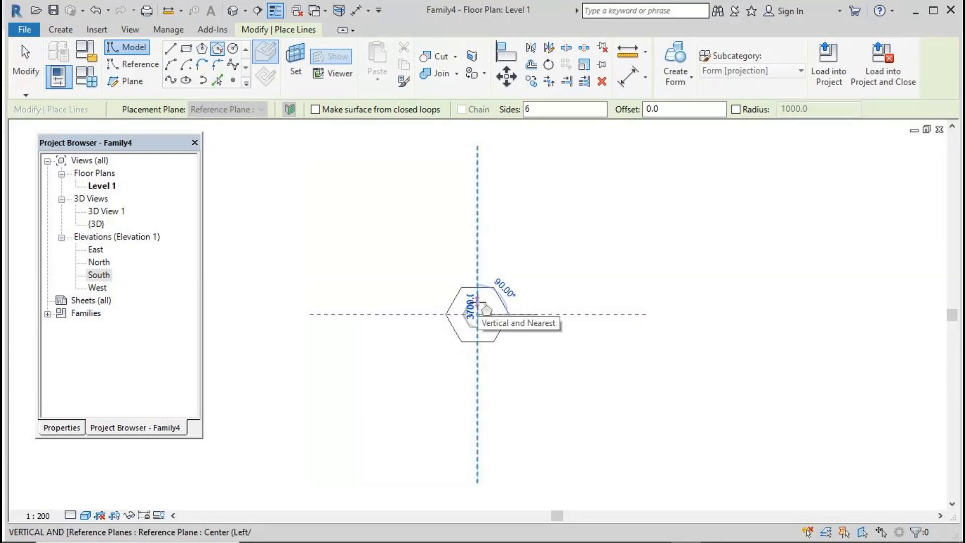
click(477, 303)
key(Escape)
key(Escape)
- In the 3D view, rehost the larger hexagon to Reference Plane : 2 and the smaller hexagon to Reference Plane : 1
click(233, 11)
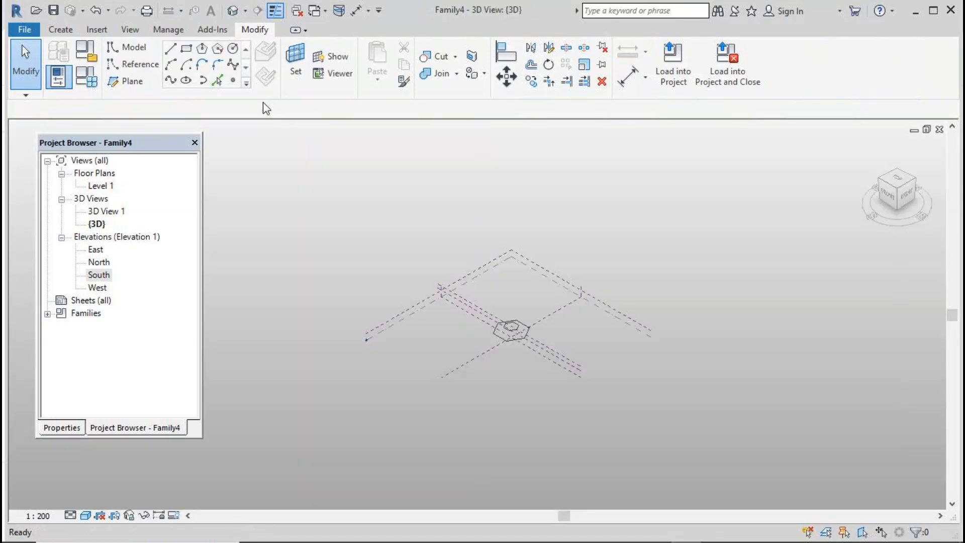
scroll(514, 333, up, 4)
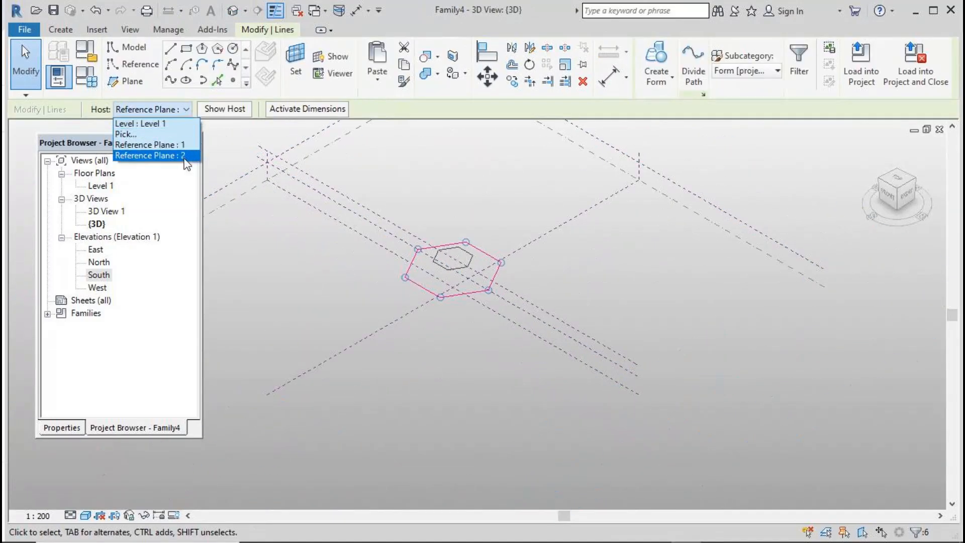
click(150, 156)
click(465, 268)
click(151, 109)
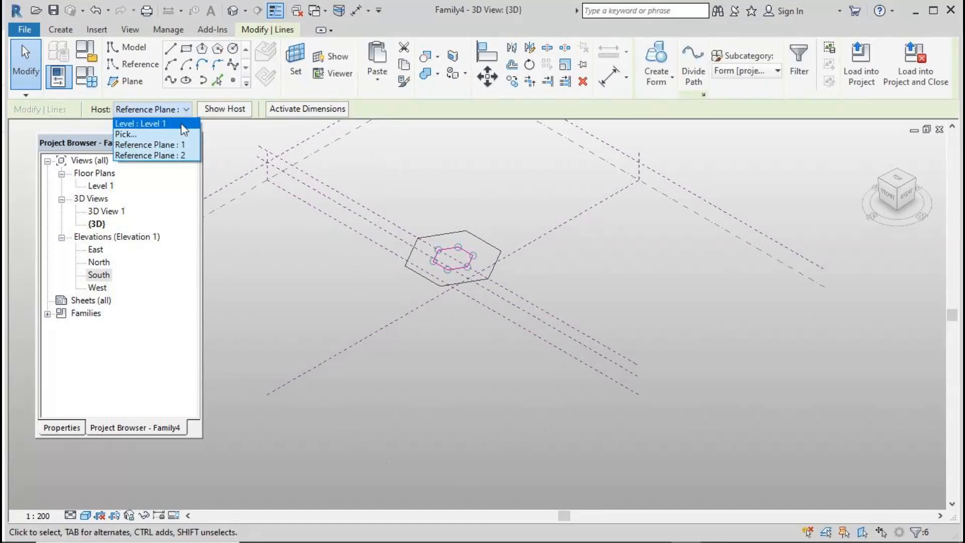
click(182, 142)
shift+middle_drag(264, 240, 513, 251)
scroll(511, 246, up, 3)
key(Tab)
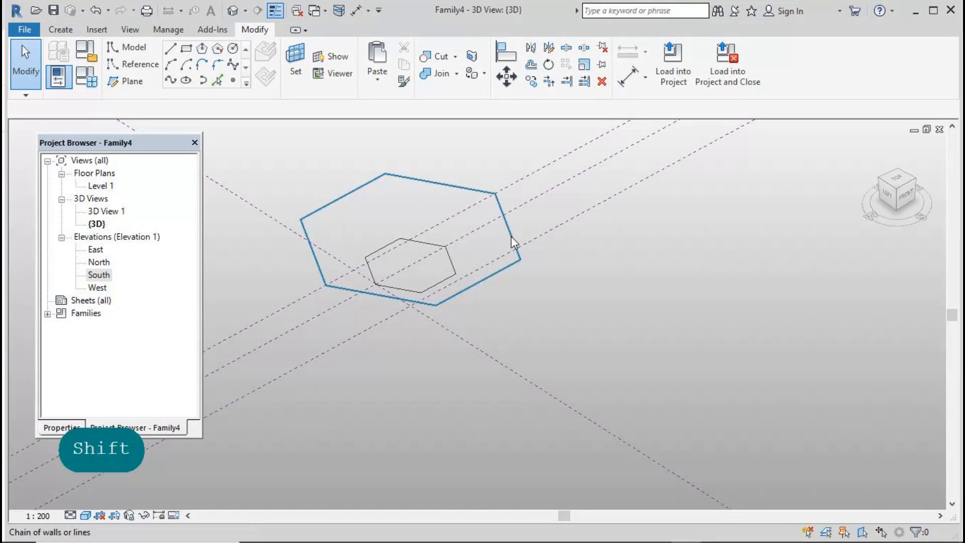
click(511, 247)
key(Tab)
ctrl+click(453, 266)
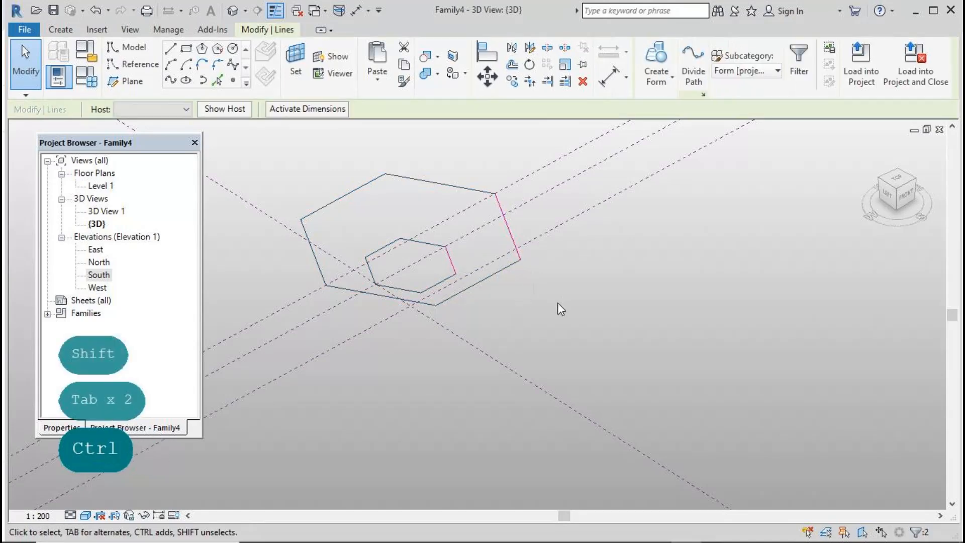
click(557, 303)
scroll(456, 324, down, 3)
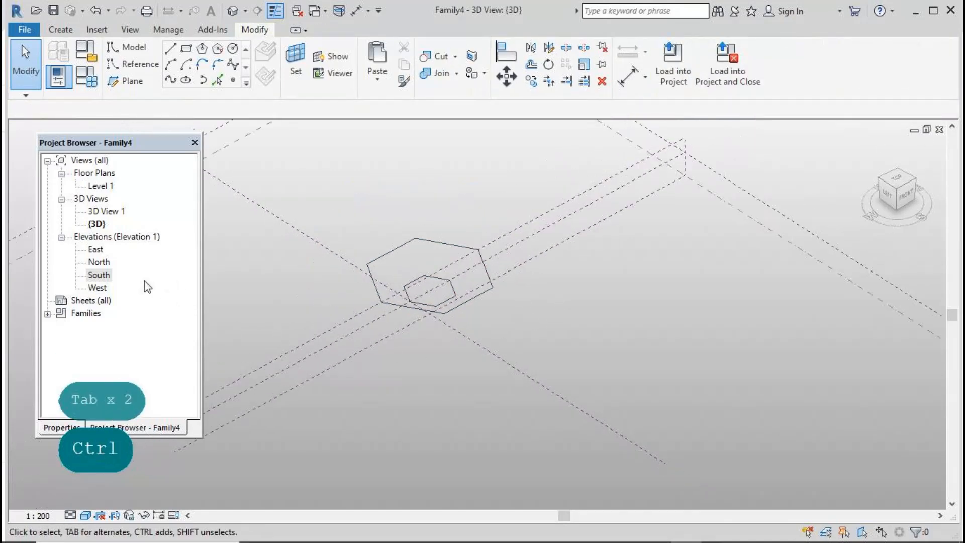
- In the South elevation, move Reference Plane : 2 down closer to Reference Plane : 1
double_click(98, 274)
click(690, 309)
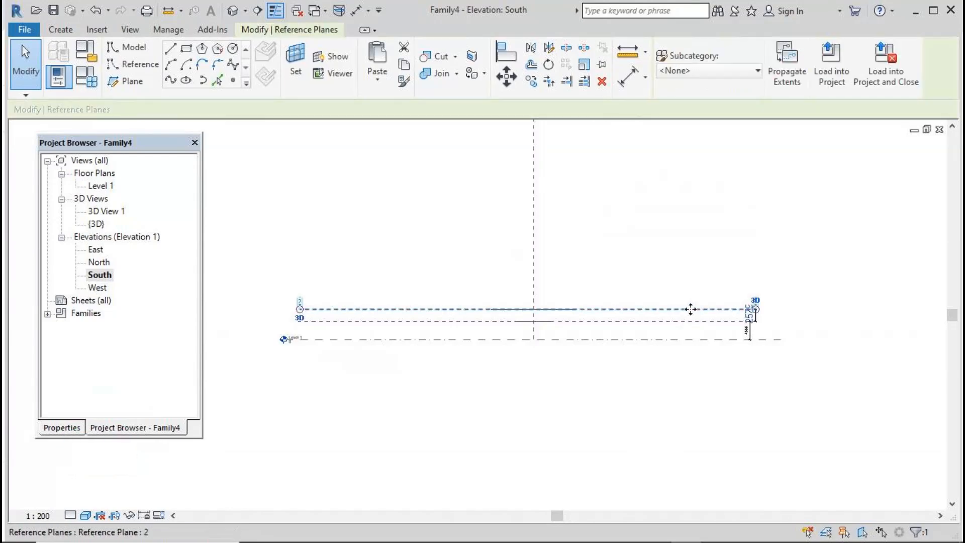
drag(690, 309, 689, 339)
key(Escape)
- In the 3D view, create a form between the front-right edges of the outer and inner hexagons
click(232, 10)
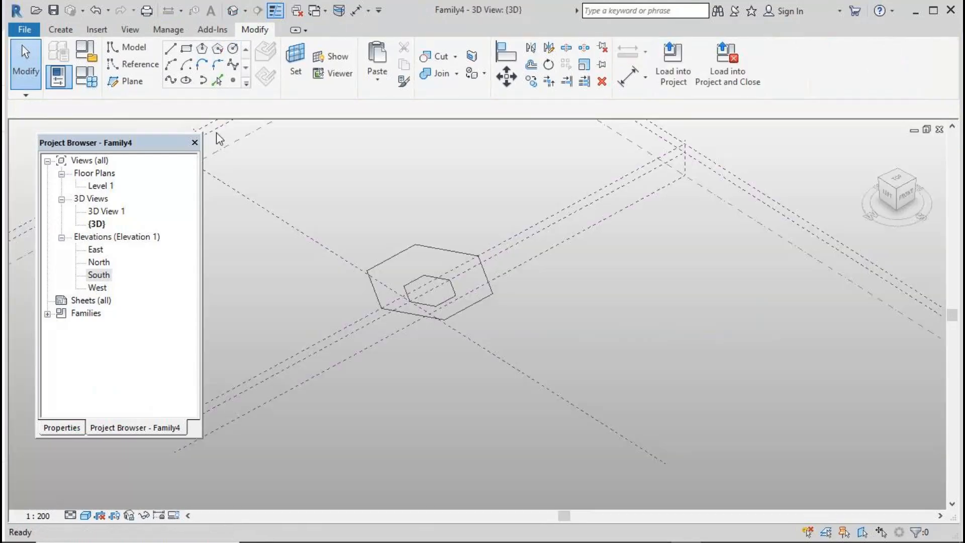
key(Tab)
click(486, 276)
key(Tab)
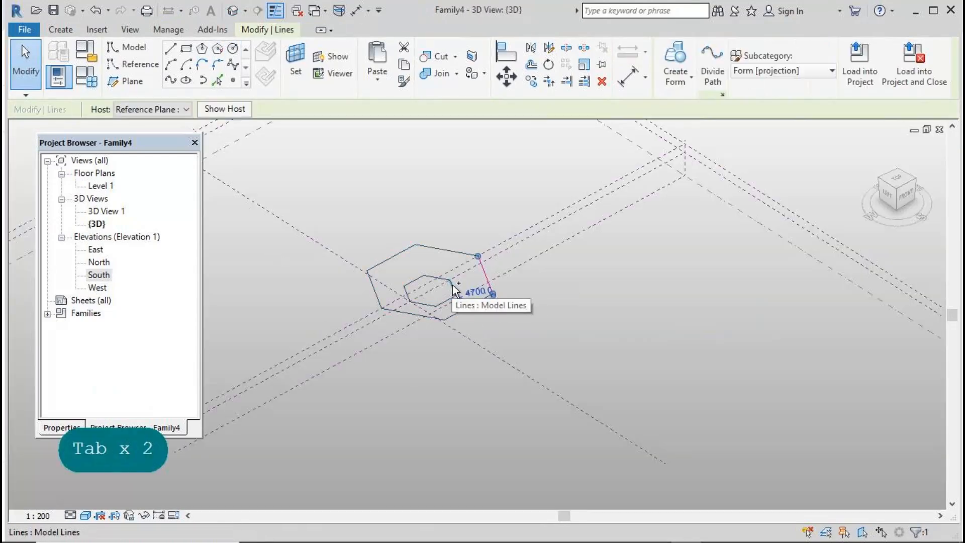
ctrl+click(452, 285)
click(655, 57)
click(530, 380)
- Create a form between the back-right edges of the outer and inner hexagons, adjoining the first slanting face
key(Tab)
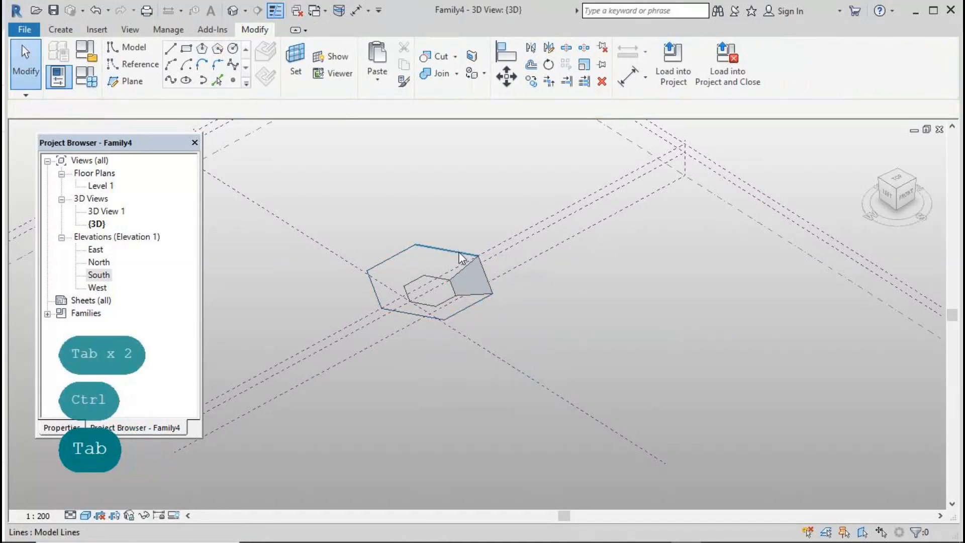
click(461, 258)
click(411, 264)
key(Tab)
click(437, 247)
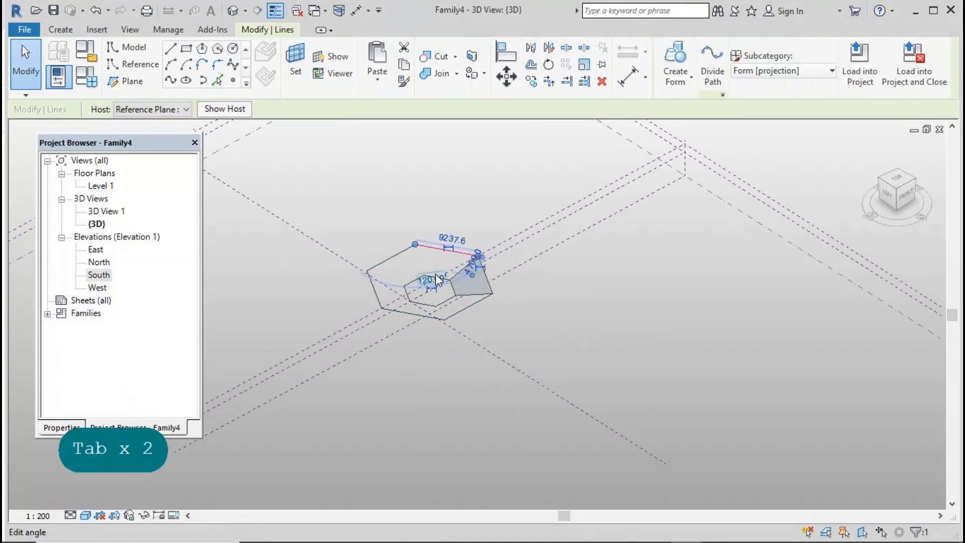
key(Tab)
key(Tab)
click(434, 276)
key(Tab)
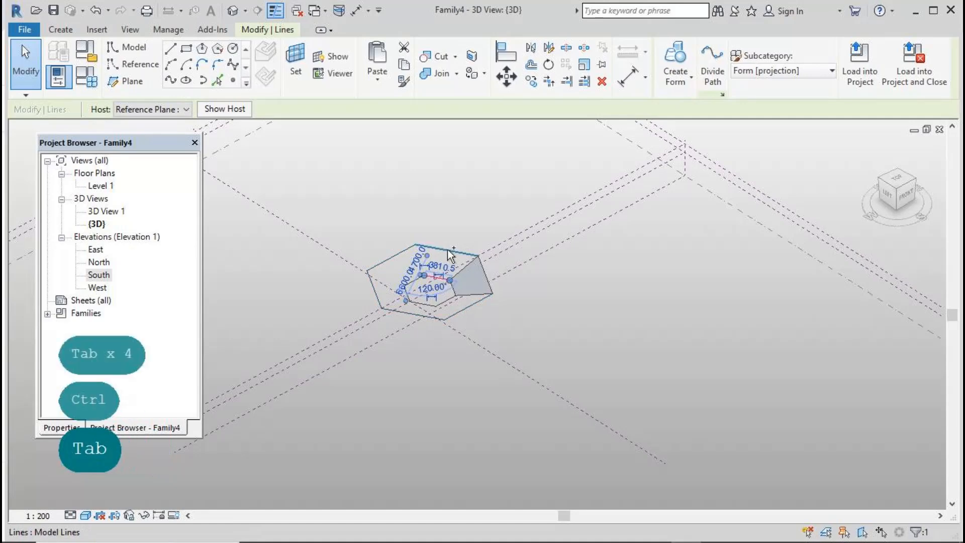
ctrl+click(447, 249)
click(657, 63)
click(525, 367)
- Create a form between the front edges of the outer and inner hexagons
scroll(452, 300, up, 4)
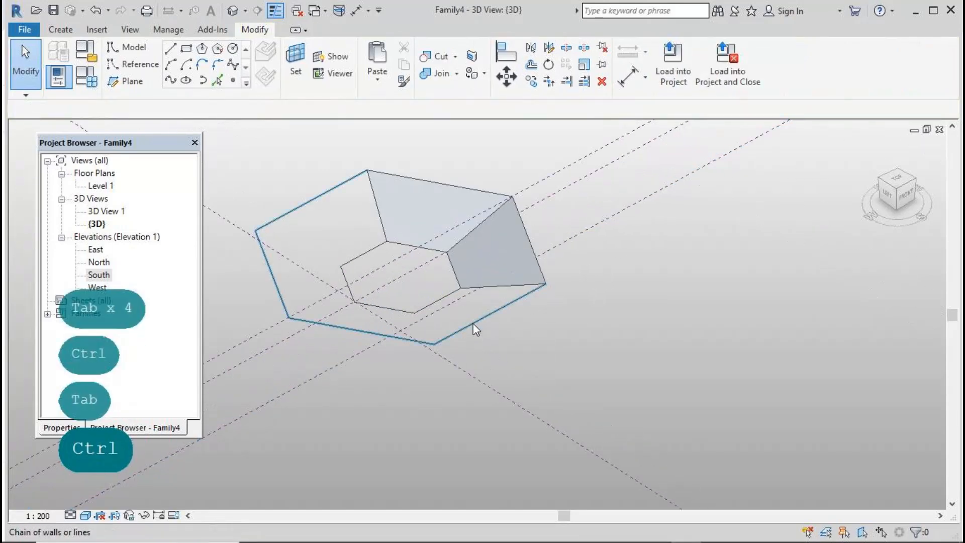
key(Tab)
click(444, 298)
key(Tab)
ctrl+click(479, 321)
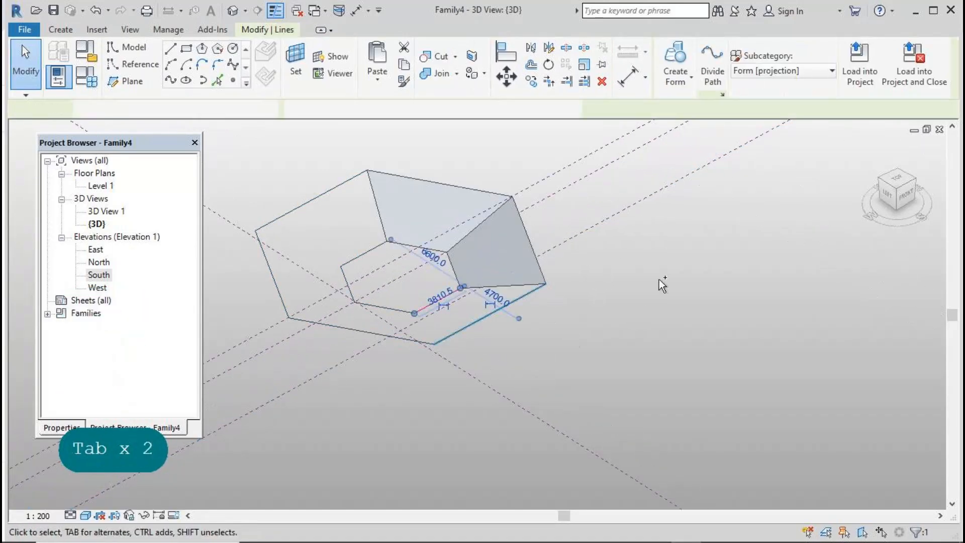
click(657, 62)
click(474, 493)
- Create a form between the front-left edges of the outer and inner hexagons
key(Tab)
click(370, 332)
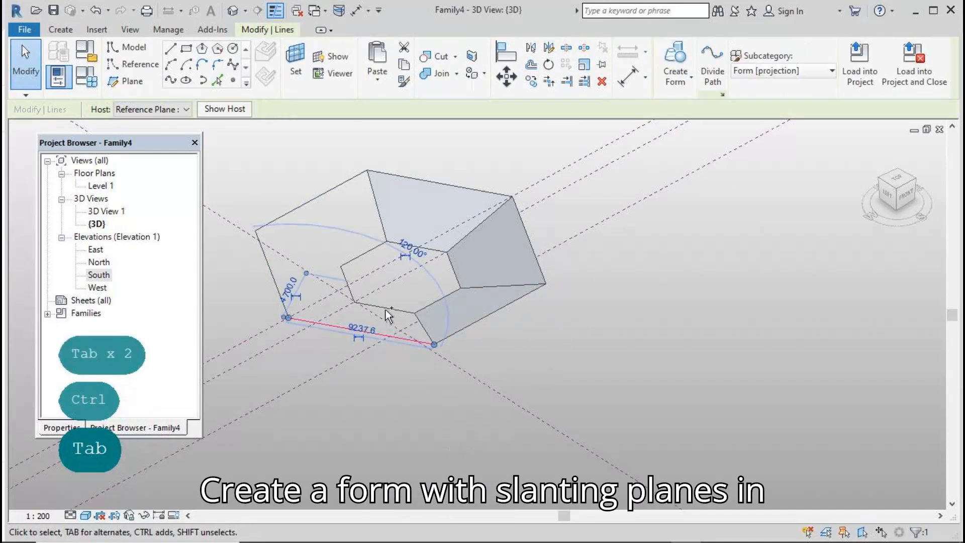
key(Tab)
ctrl+click(388, 308)
click(658, 63)
click(356, 504)
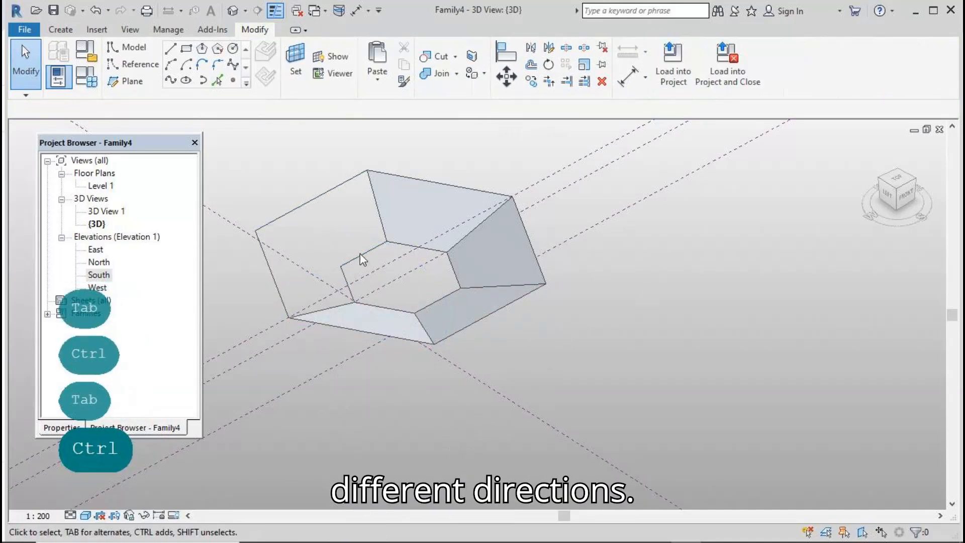
- Create a form between the back edges of the outer and inner hexagons
key(Tab)
click(361, 255)
key(Tab)
ctrl+click(318, 196)
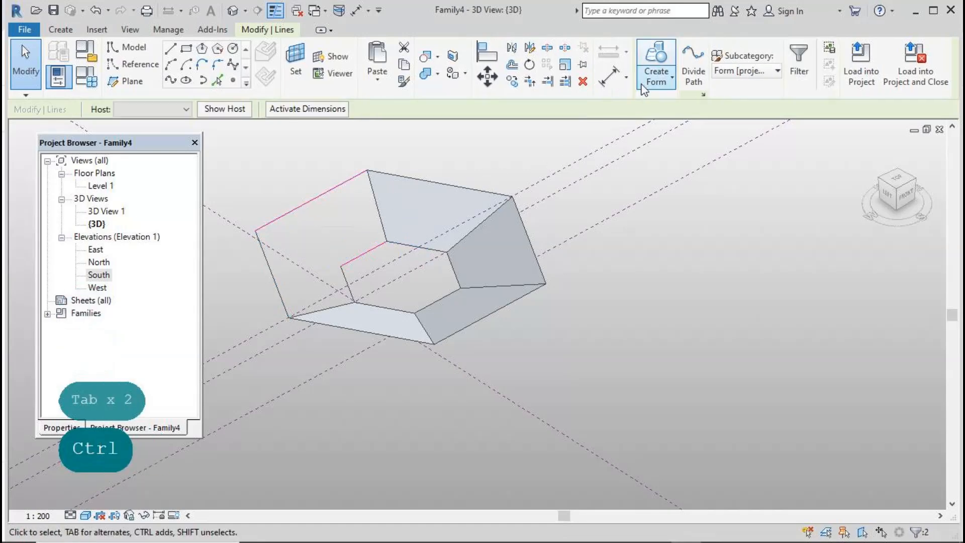
click(655, 64)
click(356, 497)
- Create a form between the back-left edges of the two hexagons to close the ring of slanting faces
ctrl+click(350, 289)
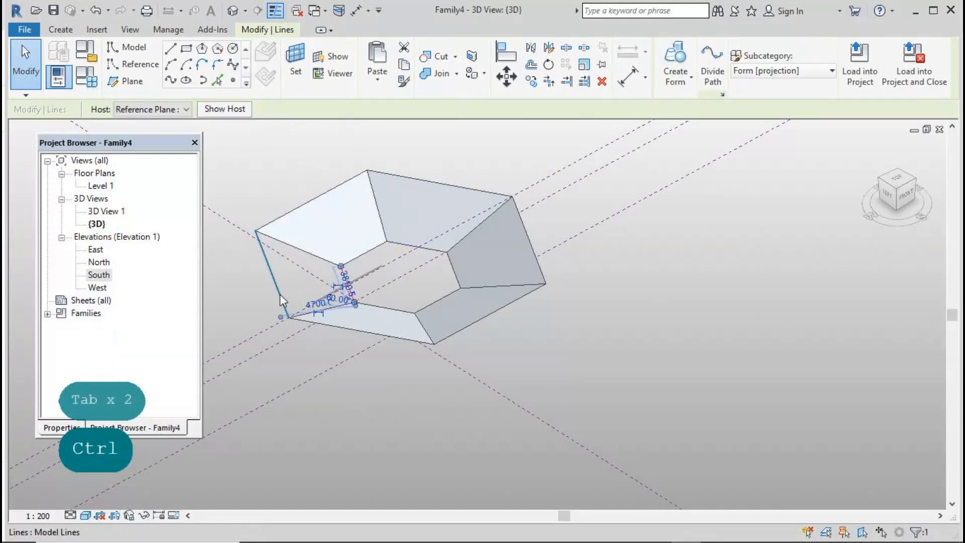
ctrl+click(280, 294)
click(657, 63)
click(314, 482)
scroll(590, 302, down, 2)
shift+middle_drag(566, 471, 536, 450)
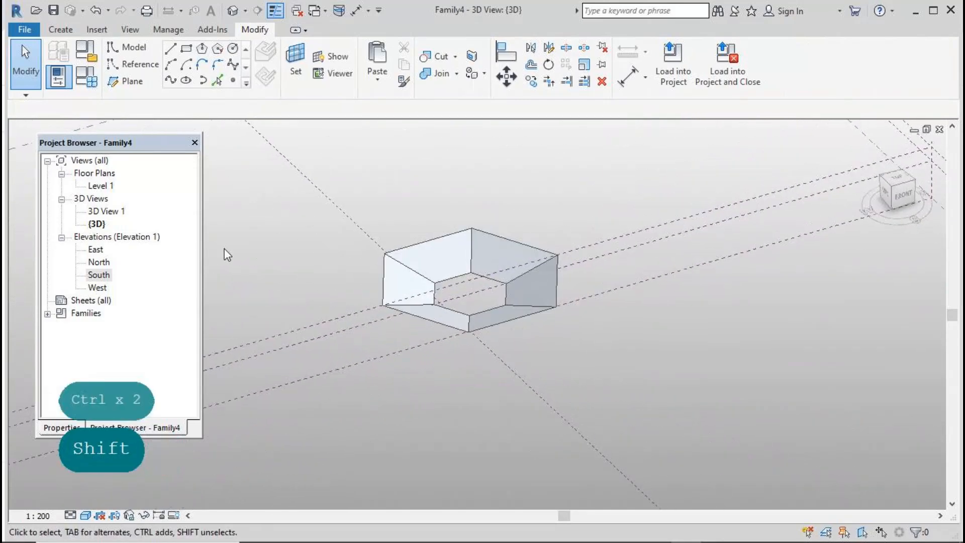
- Open the Level 1 floor plan of Family4, and load the family column tilted family 1 into Family4
double_click(100, 186)
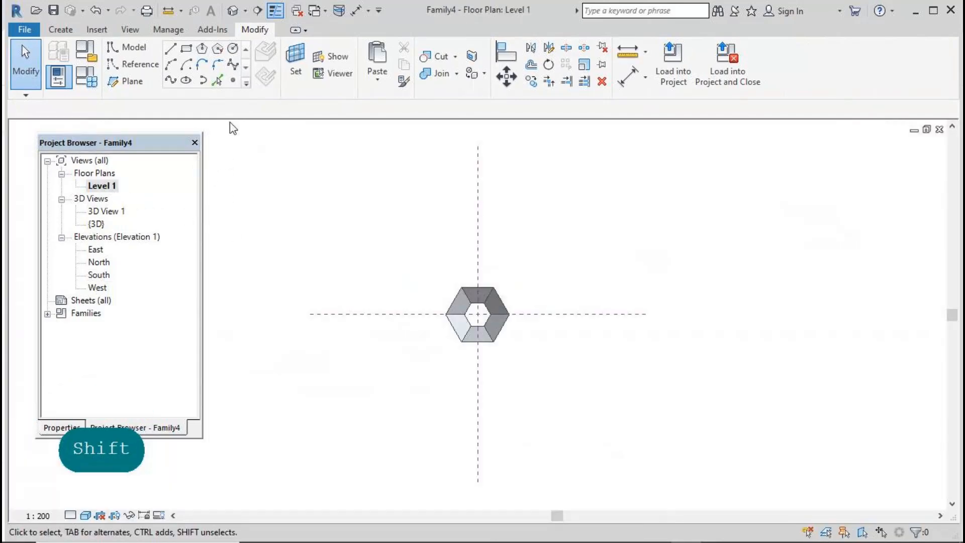
click(327, 11)
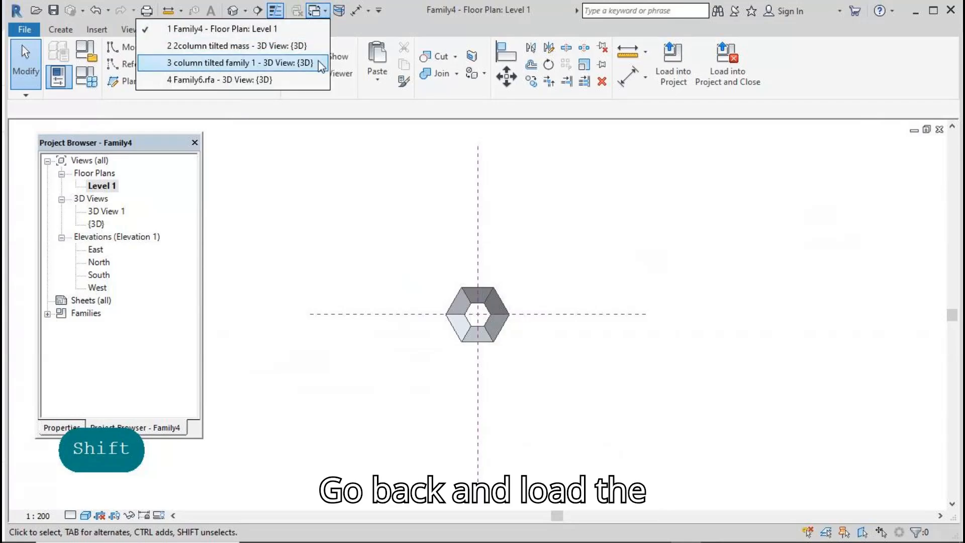
click(282, 63)
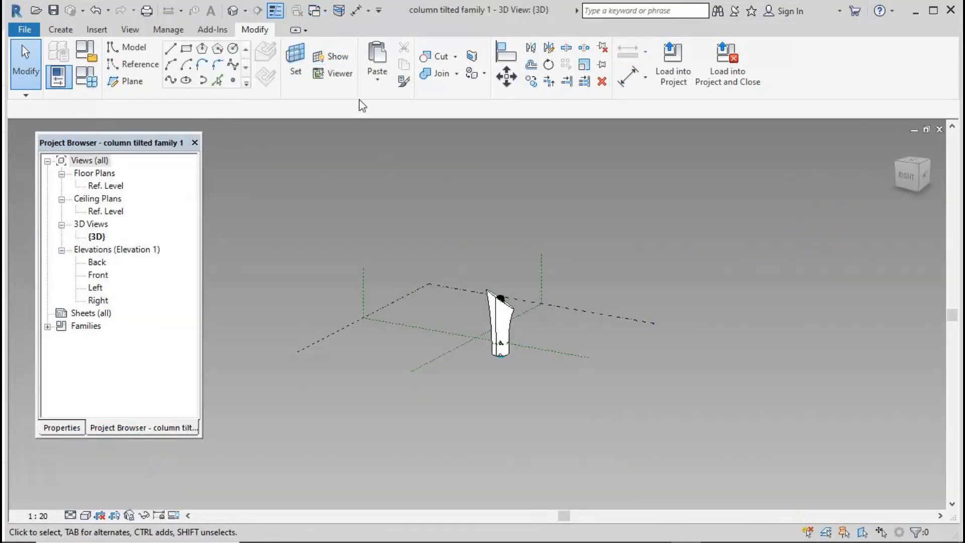
click(671, 71)
click(553, 203)
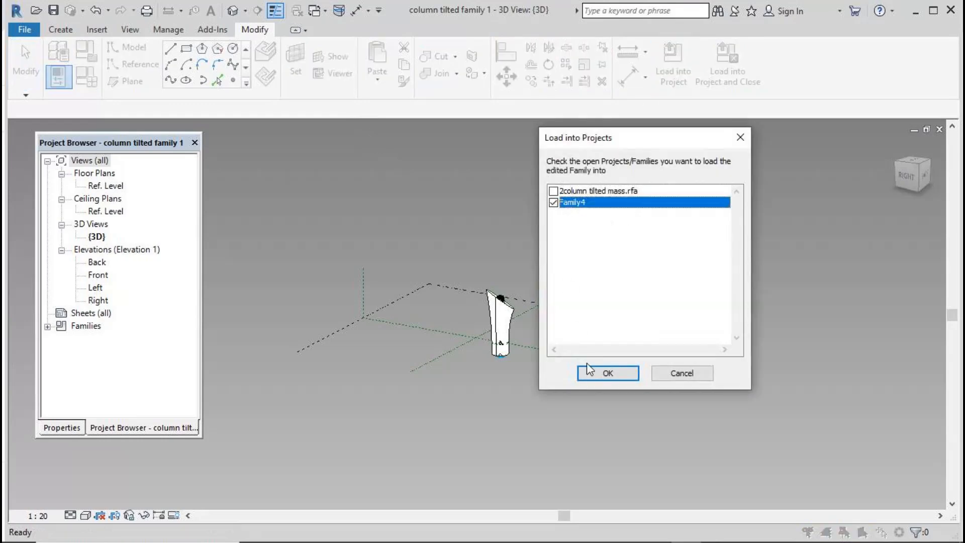
click(608, 373)
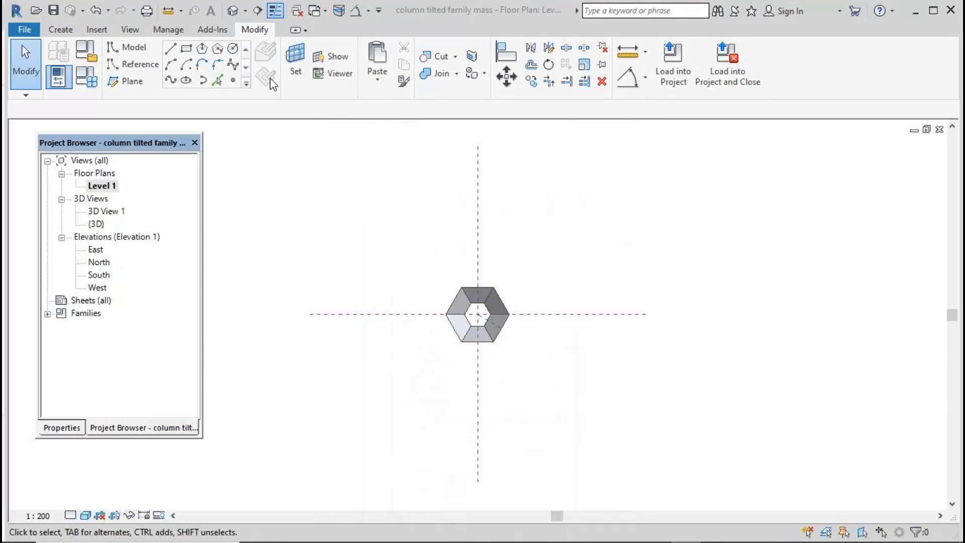
- Set Level : Level 1 as the work plane and place one tilted column component just outside the hexagon's lower-right edge in plan
click(296, 68)
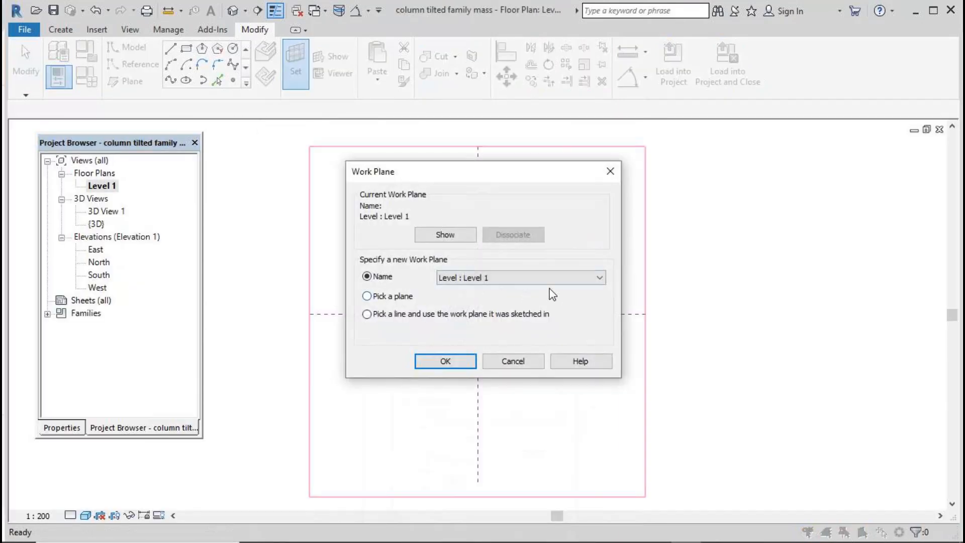
click(602, 278)
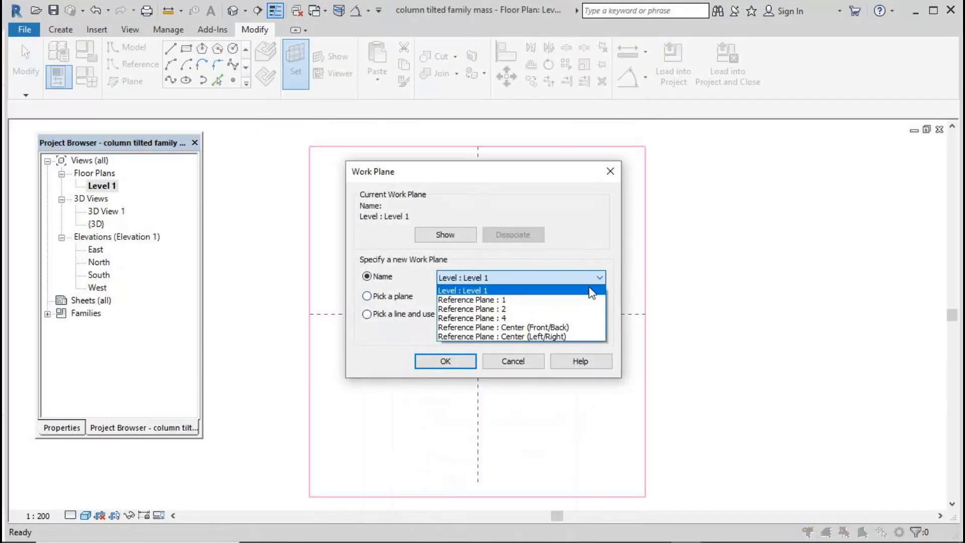
click(589, 290)
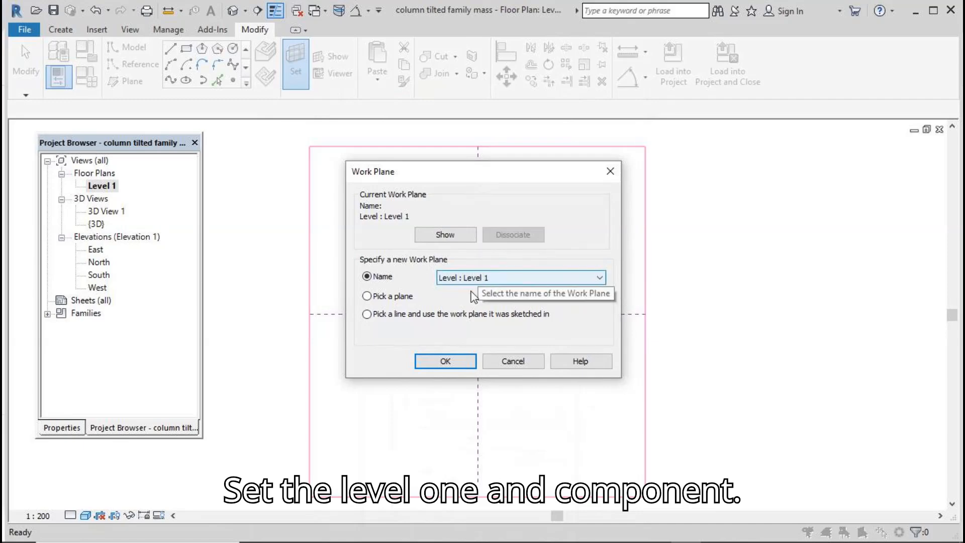
click(444, 361)
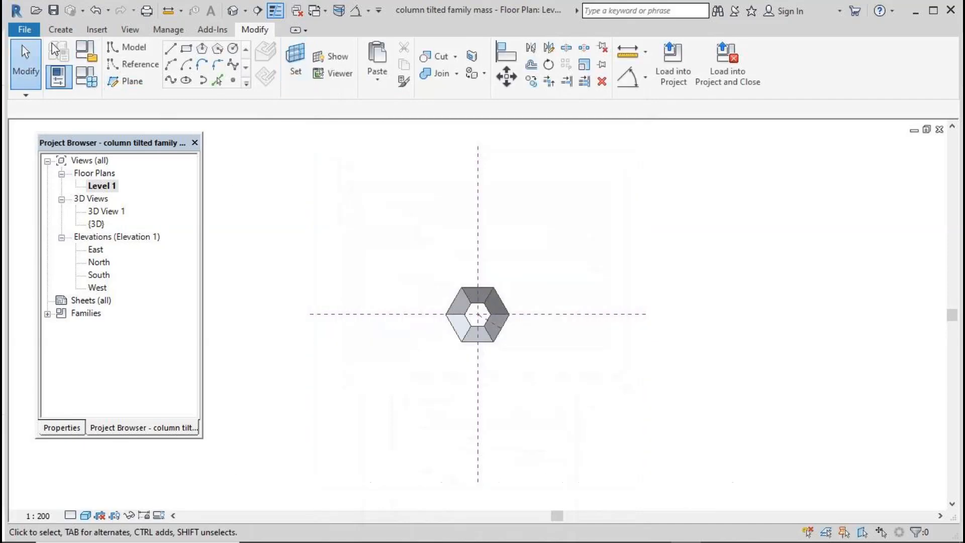
click(61, 30)
click(689, 65)
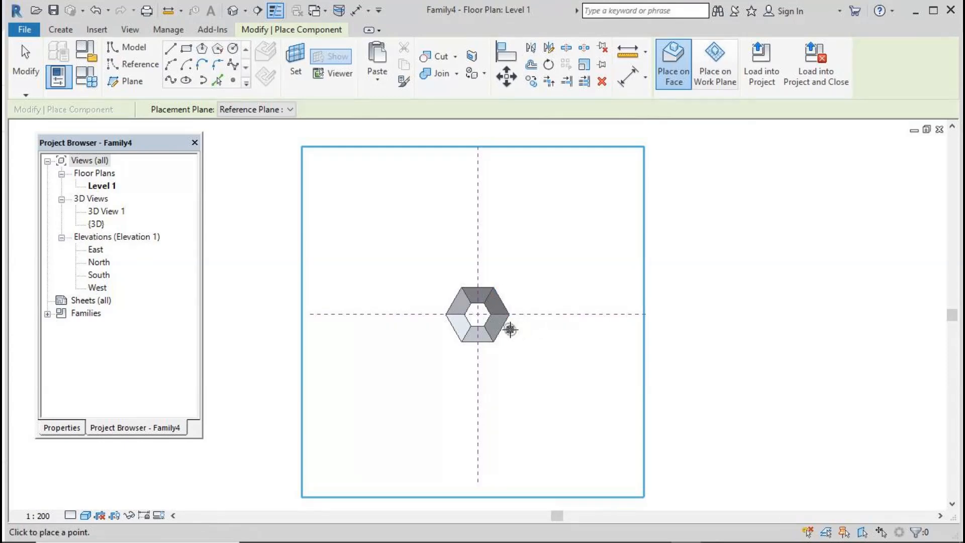
key(Escape)
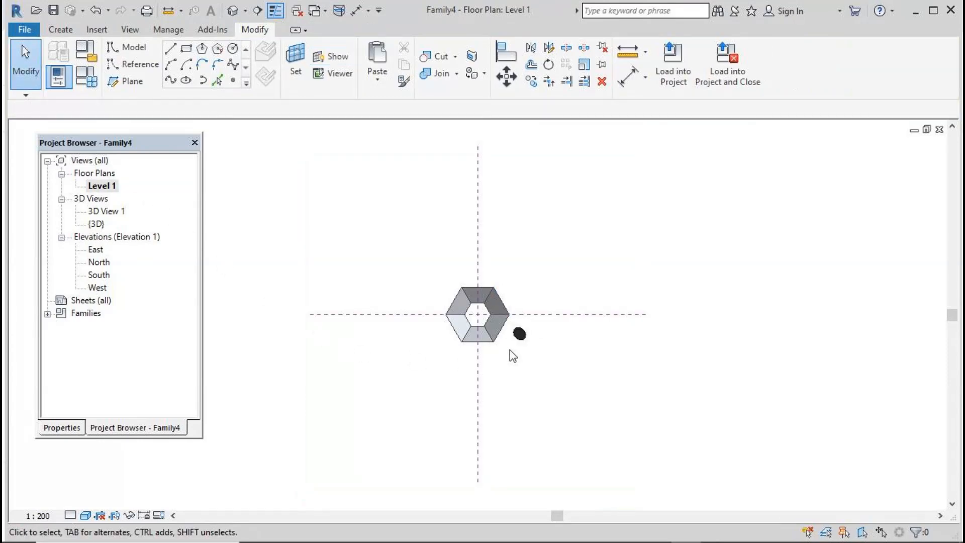
- Move the column component under the hexagon's lower-right slanting face in plan and open the 3D view
scroll(513, 356, up, 3)
click(481, 302)
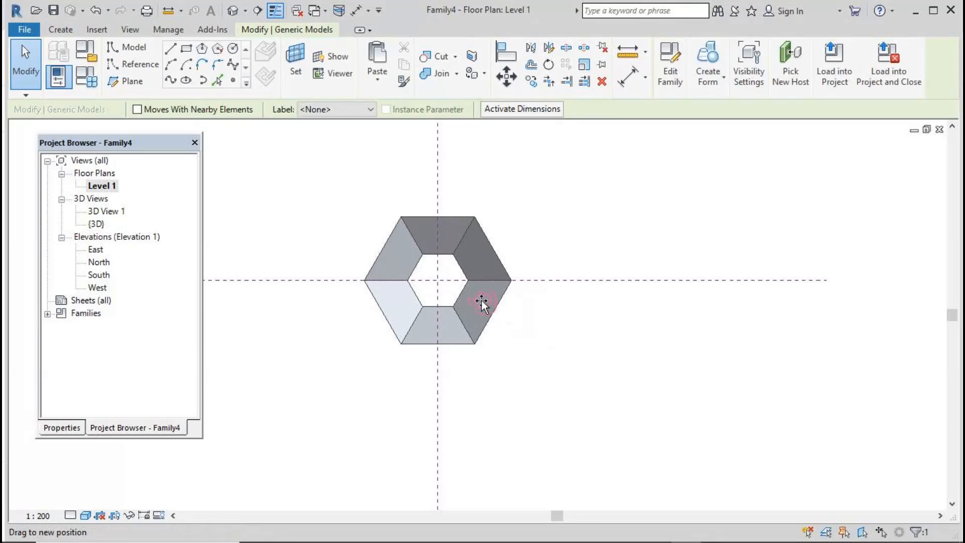
click(467, 394)
click(232, 10)
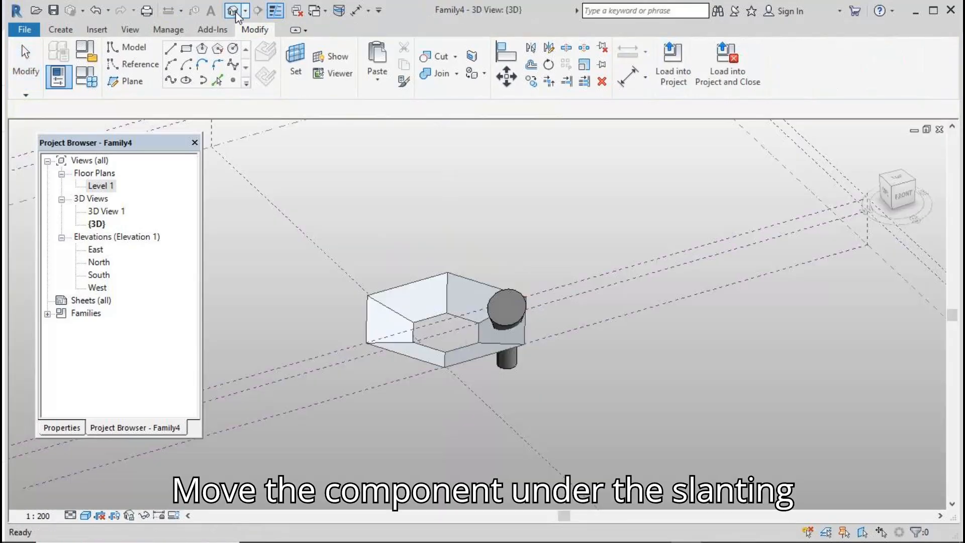
- In the tilted column's type properties, set r1 to 400 and r2 to 1500, after trying 600 for r2
scroll(492, 386, up, 3)
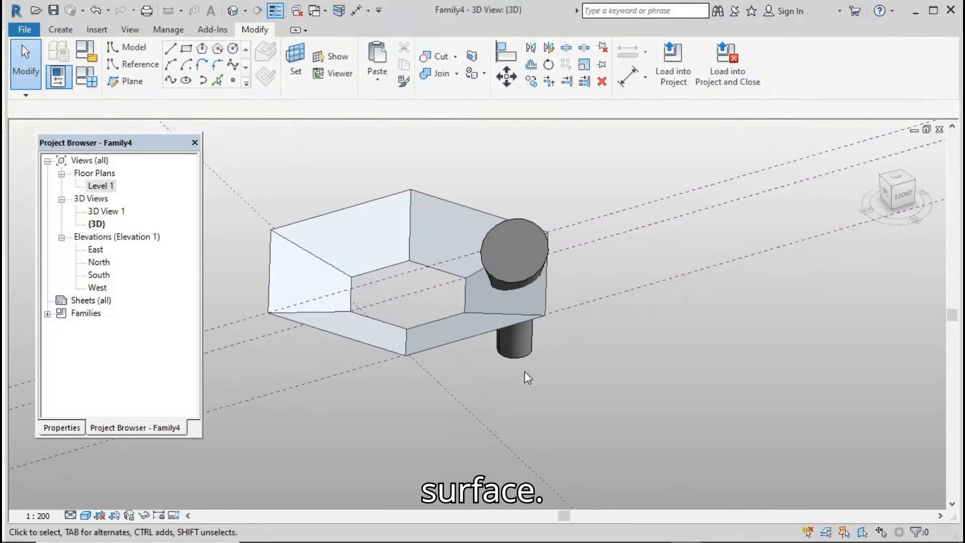
click(536, 349)
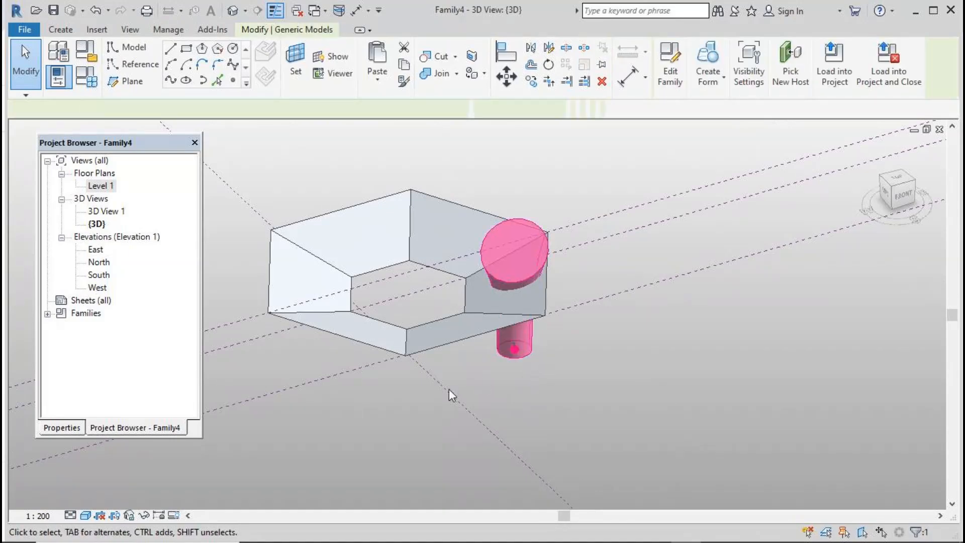
click(182, 214)
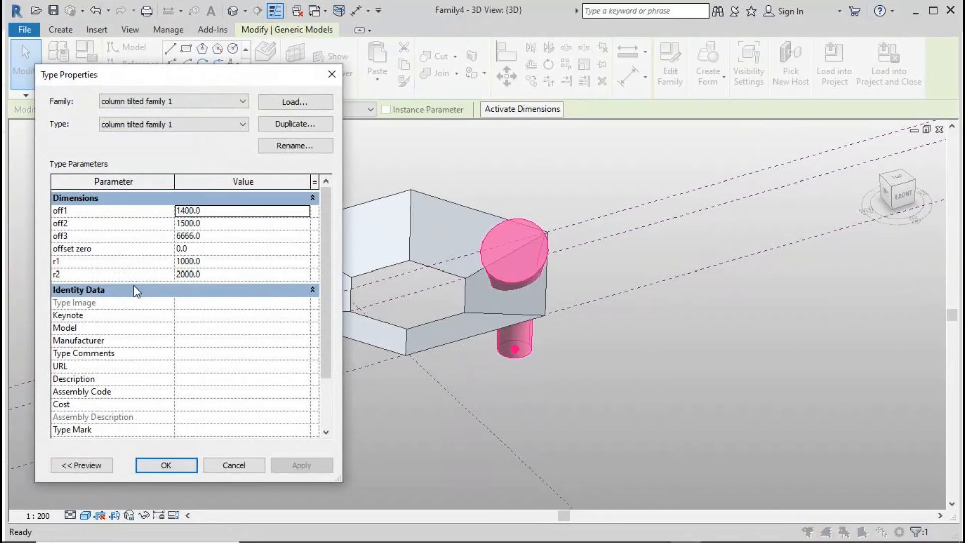
click(215, 261)
text(400)
key(Tab)
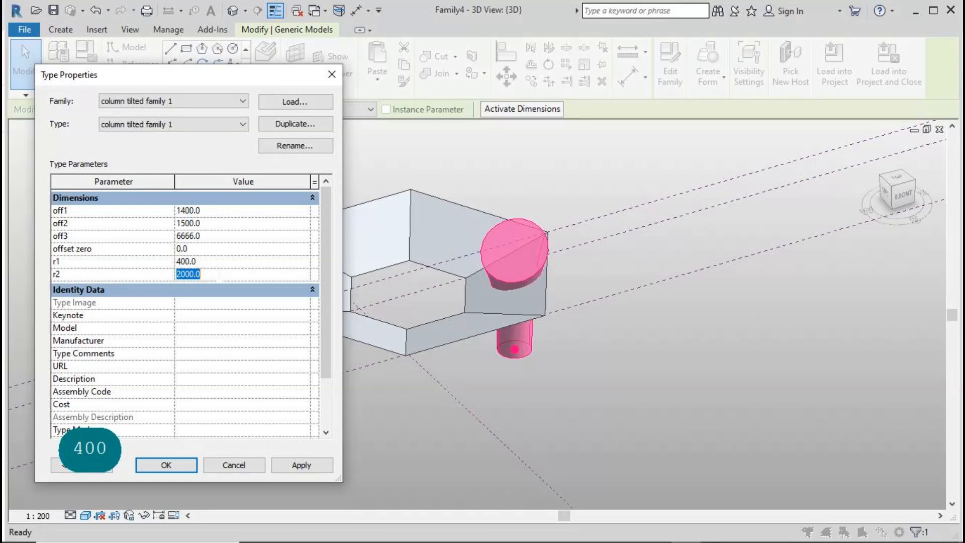
text(600)
click(289, 462)
click(210, 276)
text(1500)
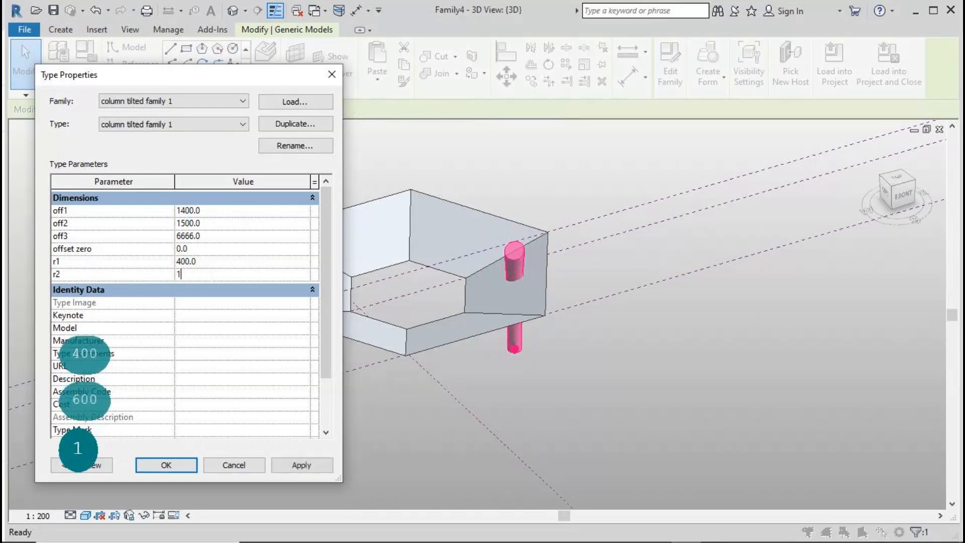
click(293, 461)
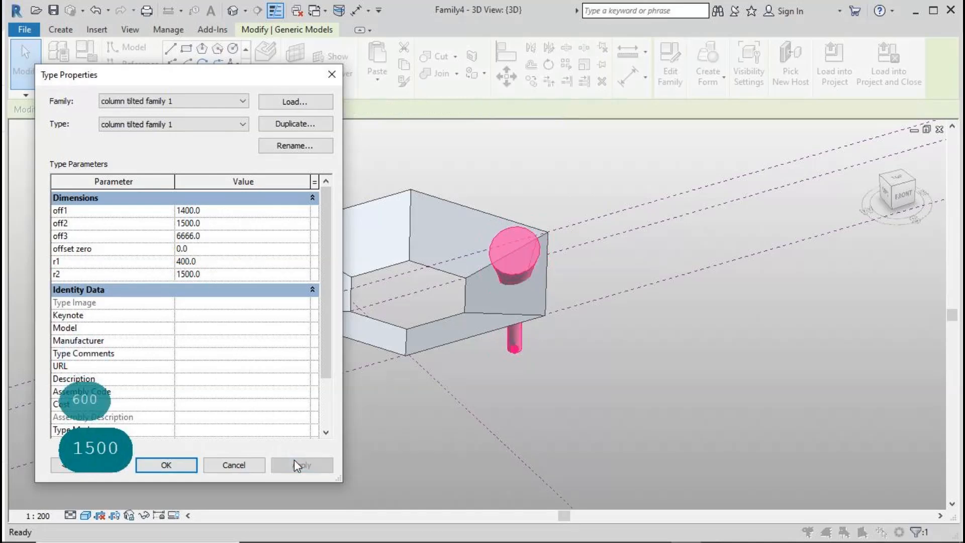
click(183, 464)
- Set off3 to 6000 in the tilted column's type properties to lower its top
shift+middle_drag(555, 400, 501, 388)
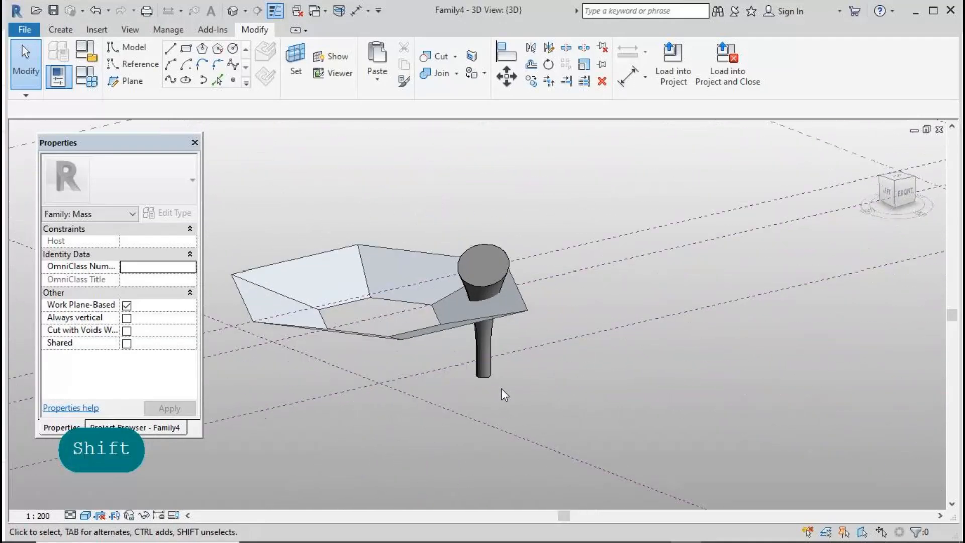
click(492, 345)
click(174, 215)
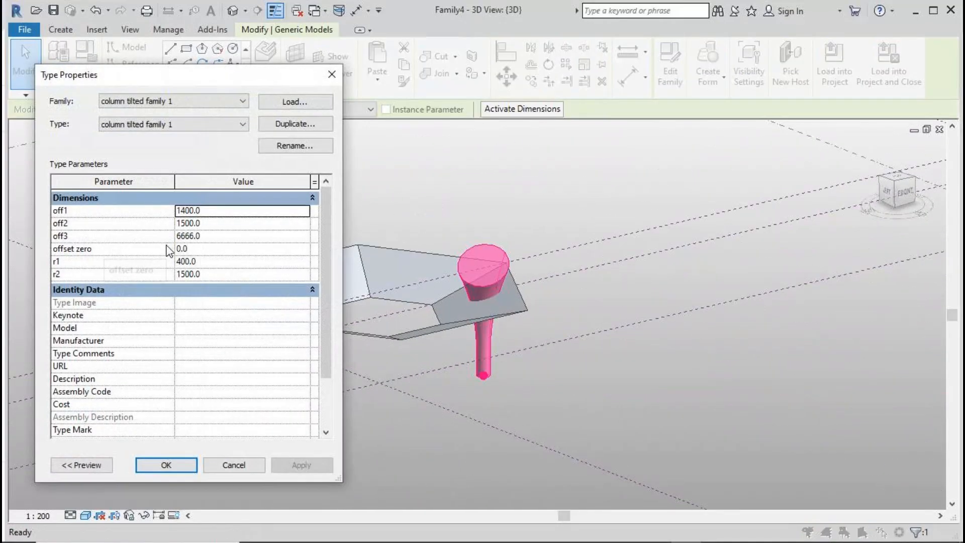
click(208, 236)
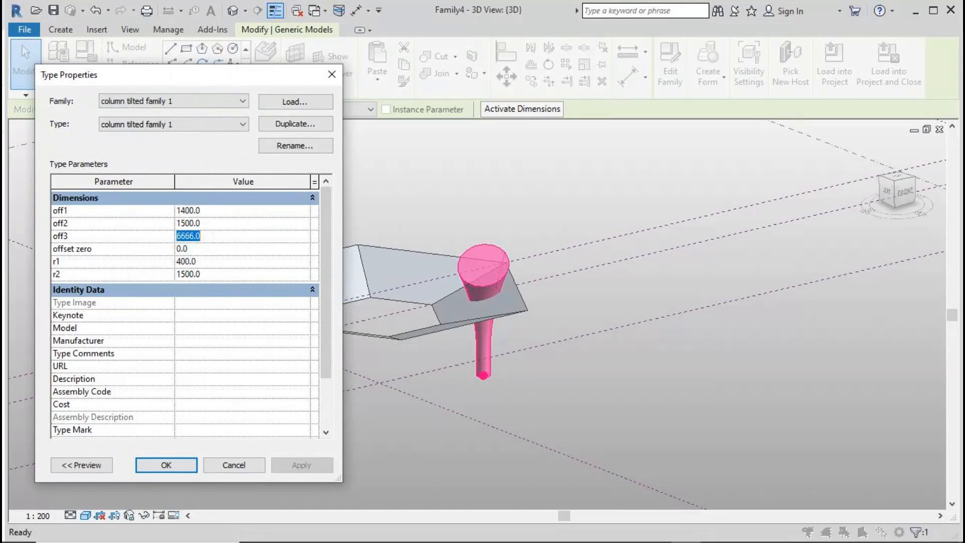
text(6000)
click(303, 461)
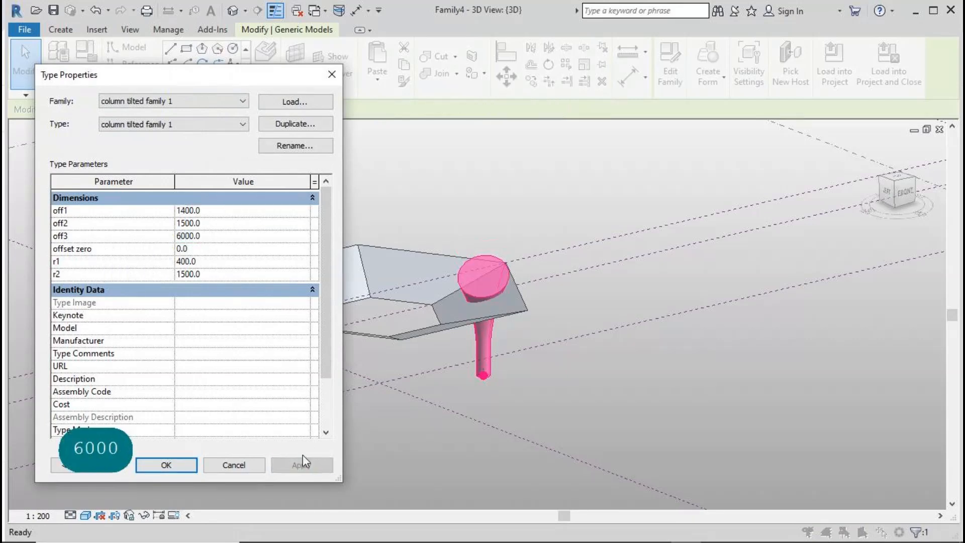
click(168, 465)
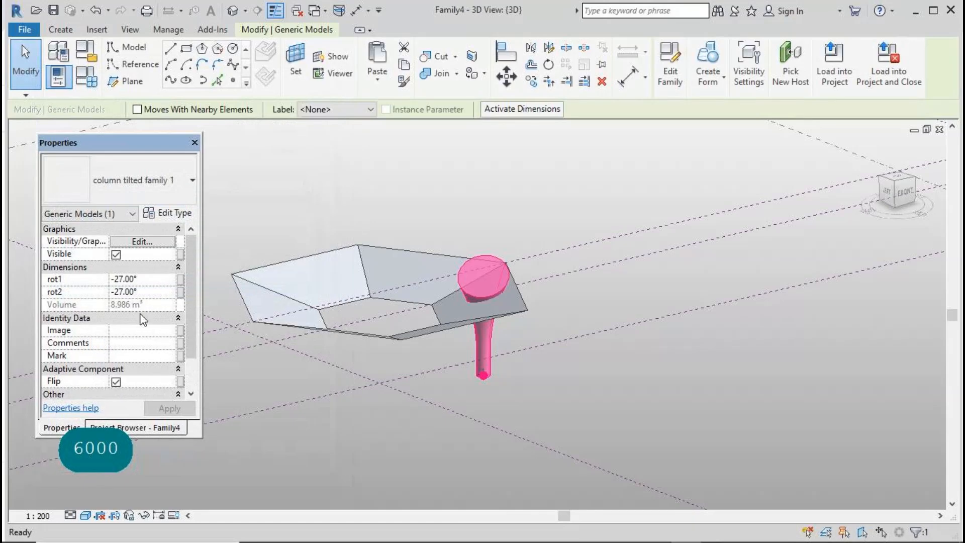
- Level the column's top by setting its instance rotations rot1 and rot2 to 0°
click(150, 280)
text(0)
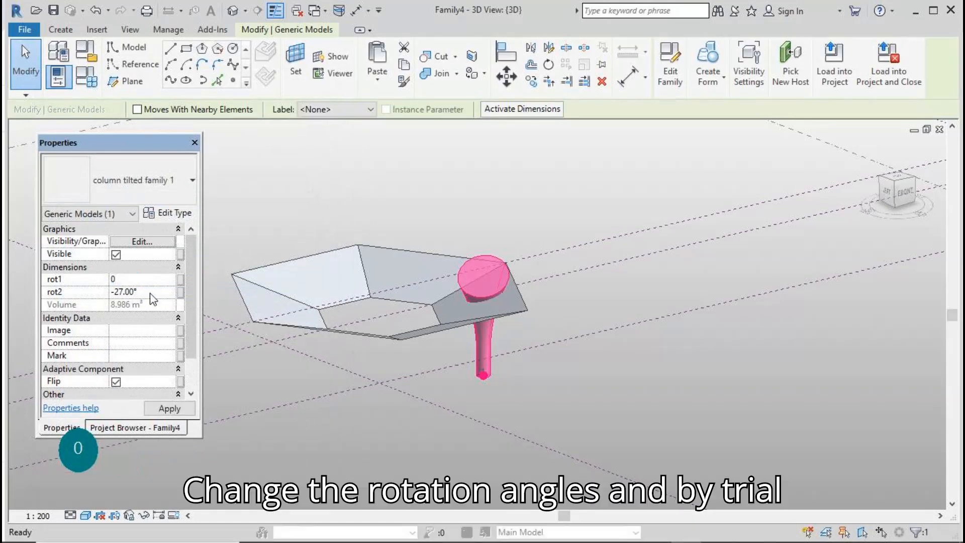
text(0)
click(171, 407)
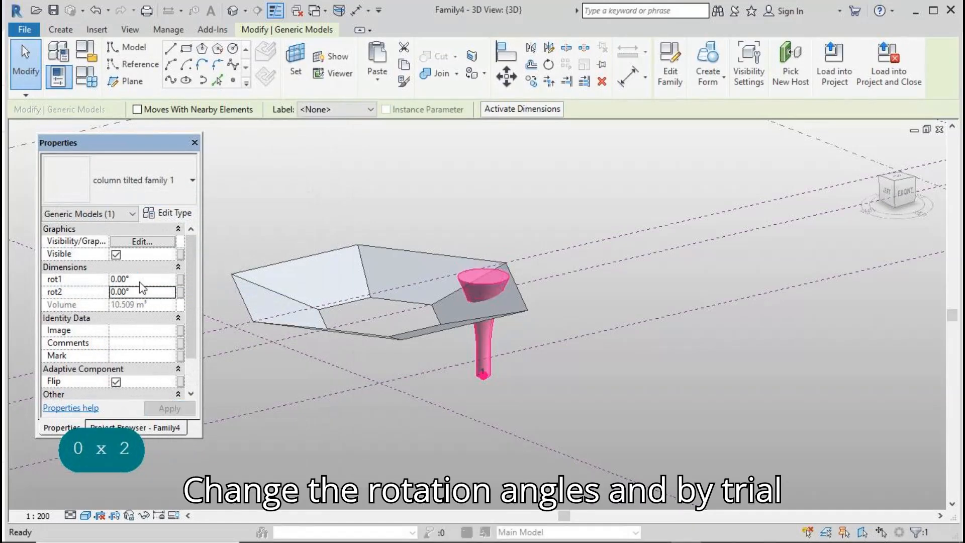
- Tilt the column's top towards the slanting face with rot1 at 15° and rot2 at -15°, after trying 15° for rot2
click(141, 279)
text(15)
click(177, 409)
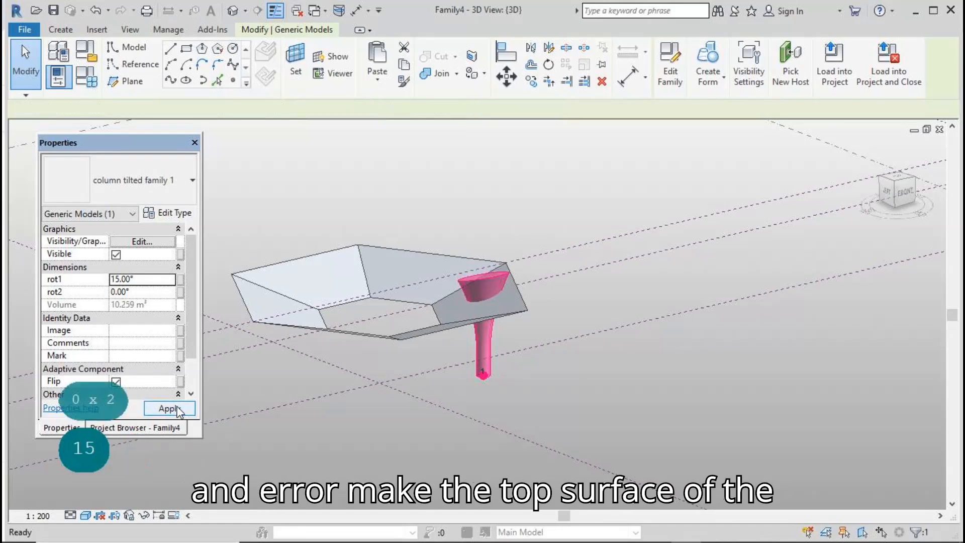
click(150, 291)
text(15)
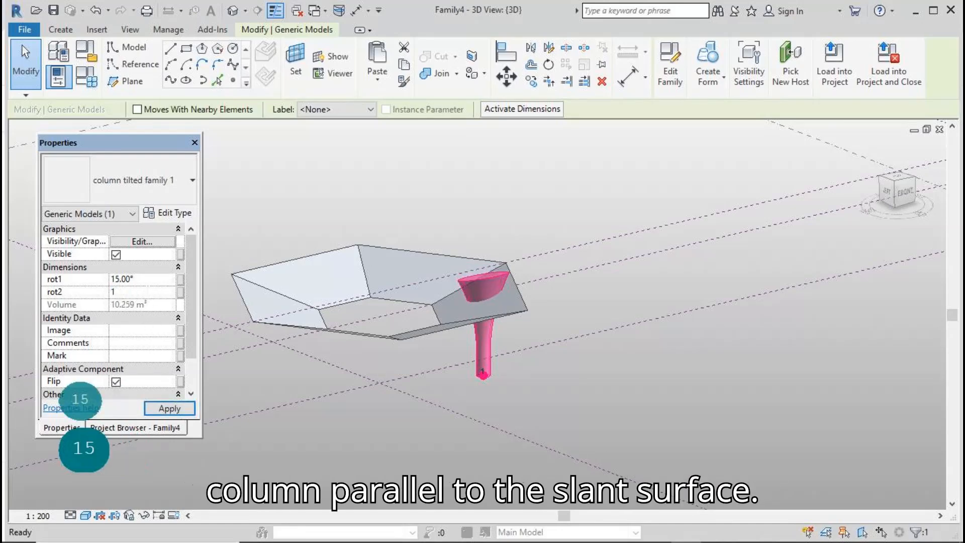
click(171, 408)
text(-)
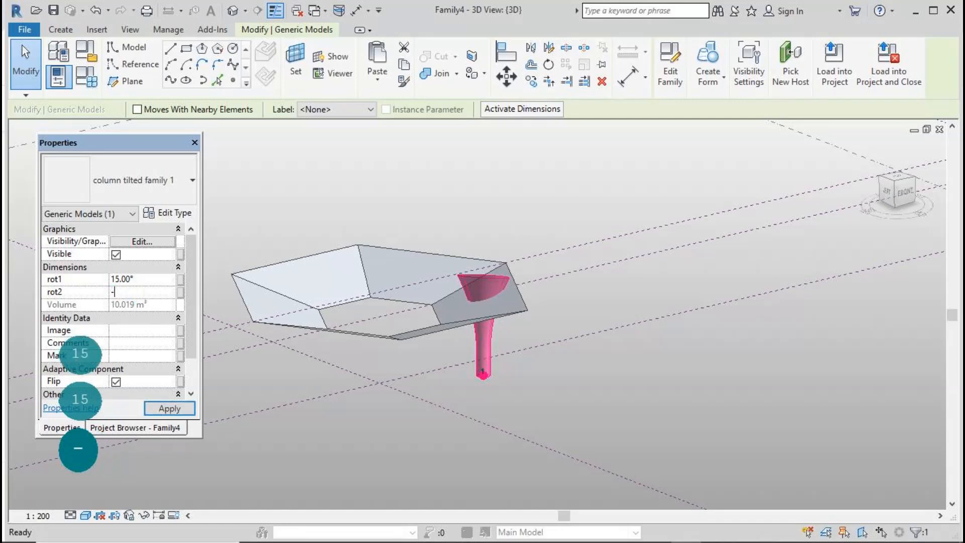
text(15)
click(174, 408)
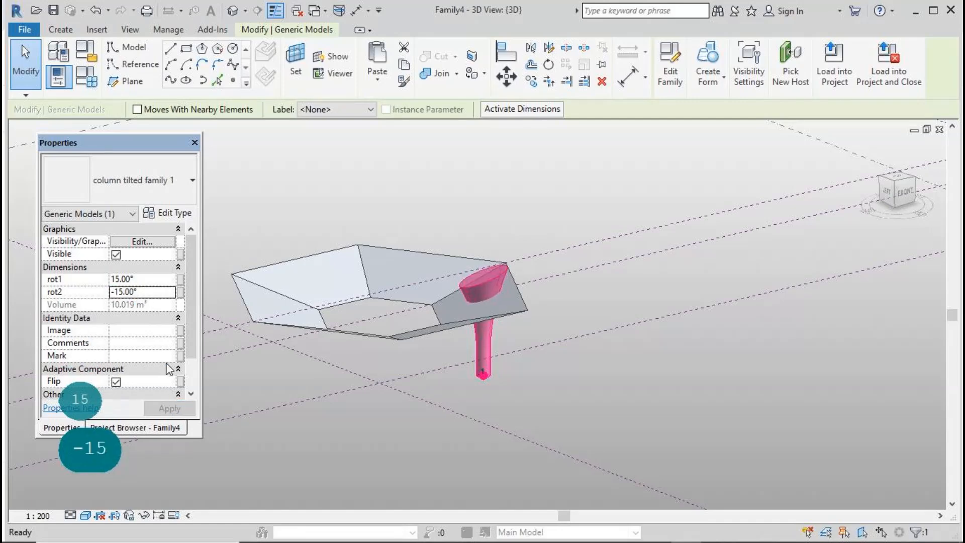
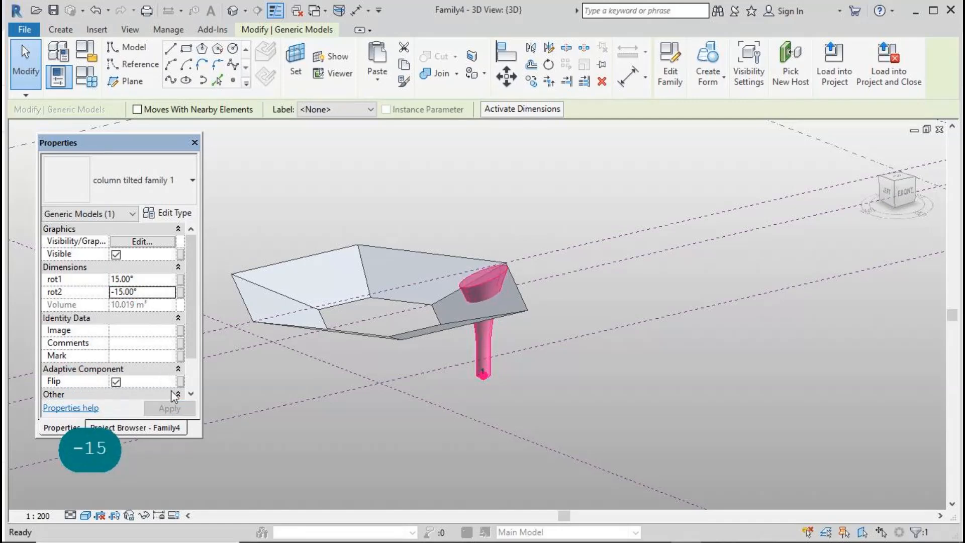
- Lower the column's top further by setting the type parameter off3 to 5000
click(275, 432)
click(473, 342)
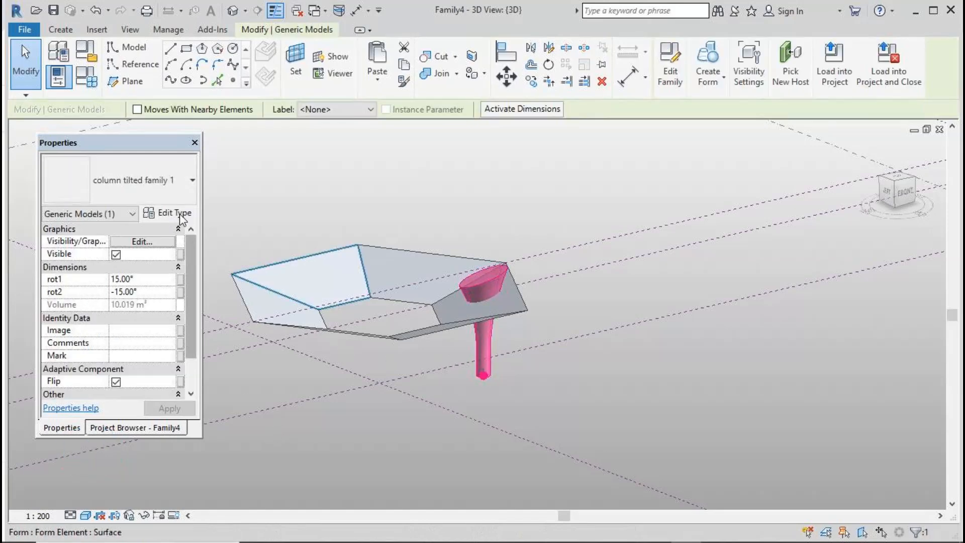
click(168, 212)
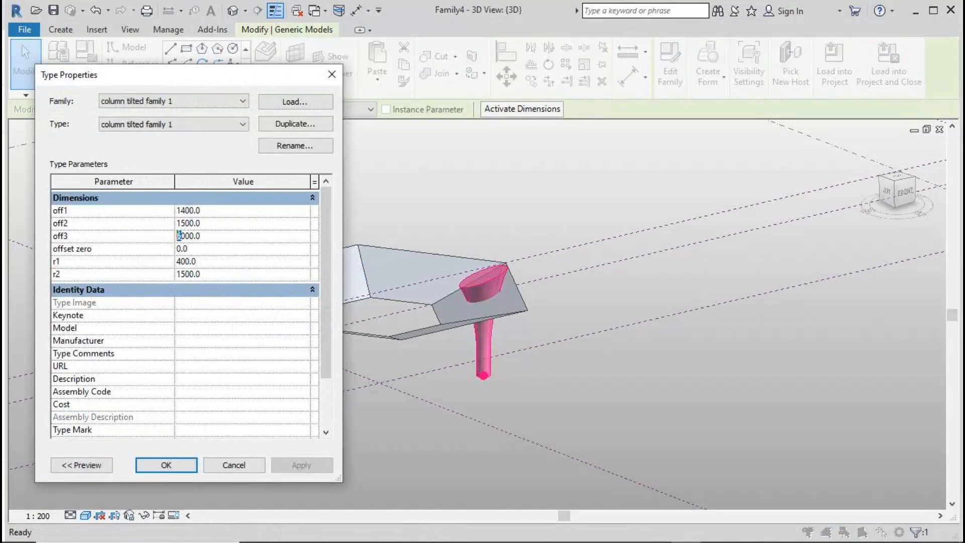
text(5)
click(291, 463)
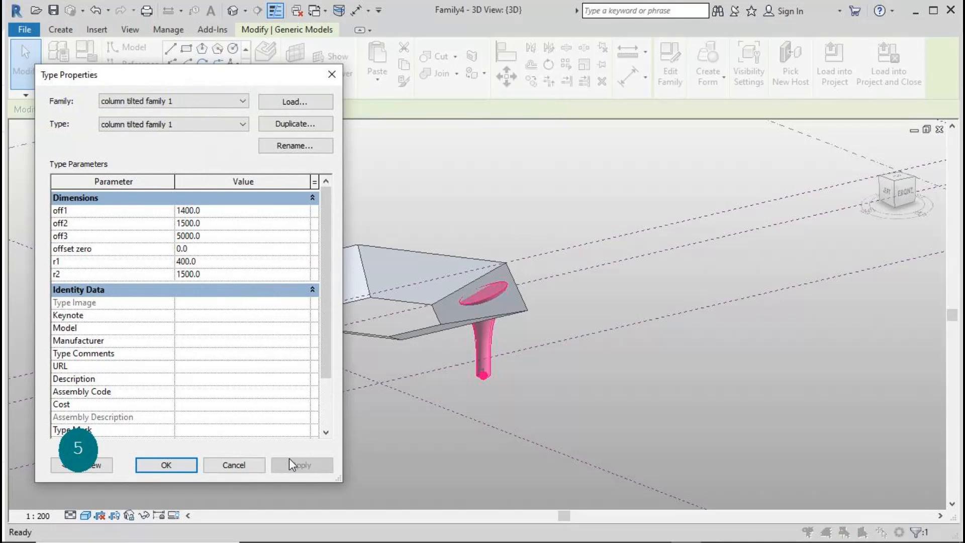
click(192, 463)
- Make the column's top parallel to the slanting face by trying rot1 at 12°, 10°, 8° and 7° and settling on 7.5°
scroll(466, 309, up, 2)
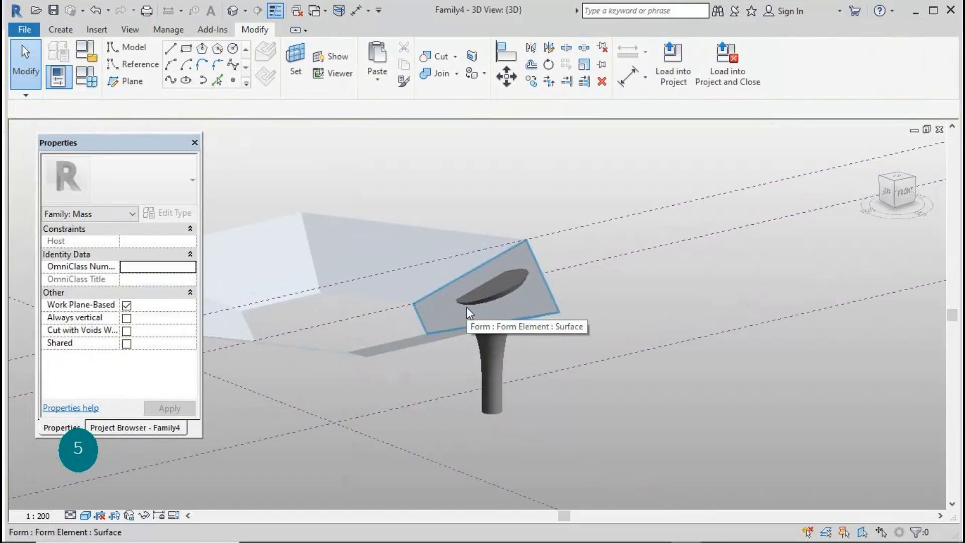
click(495, 357)
click(150, 279)
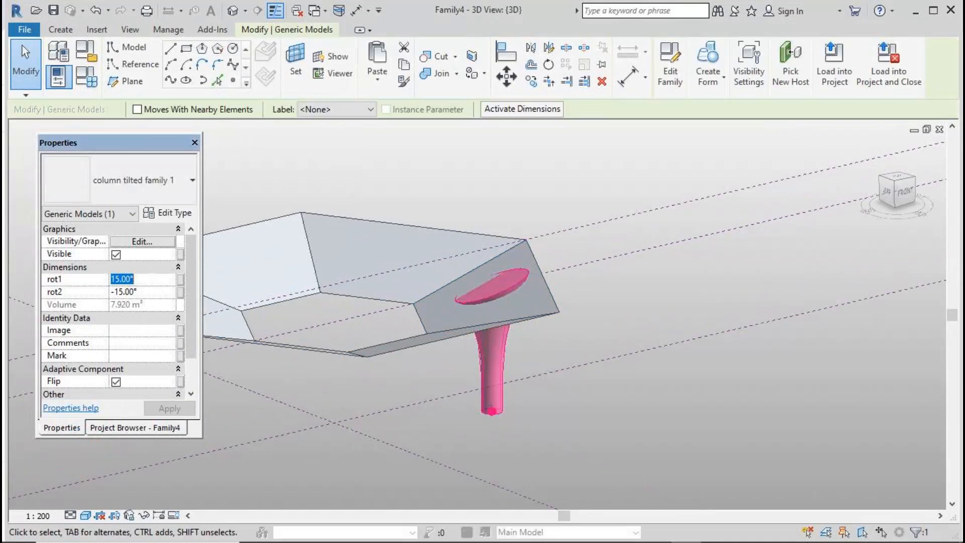
text(12)
click(180, 409)
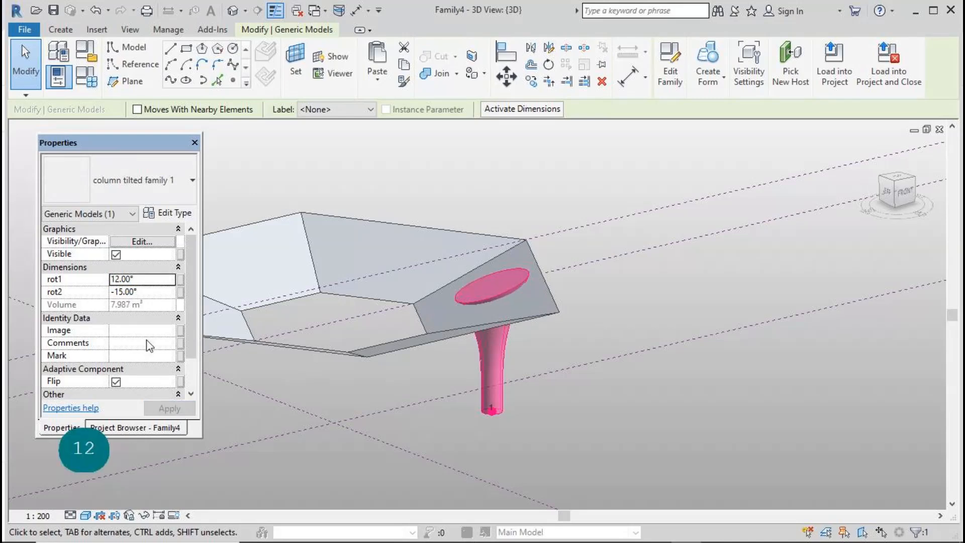
text(10)
click(169, 407)
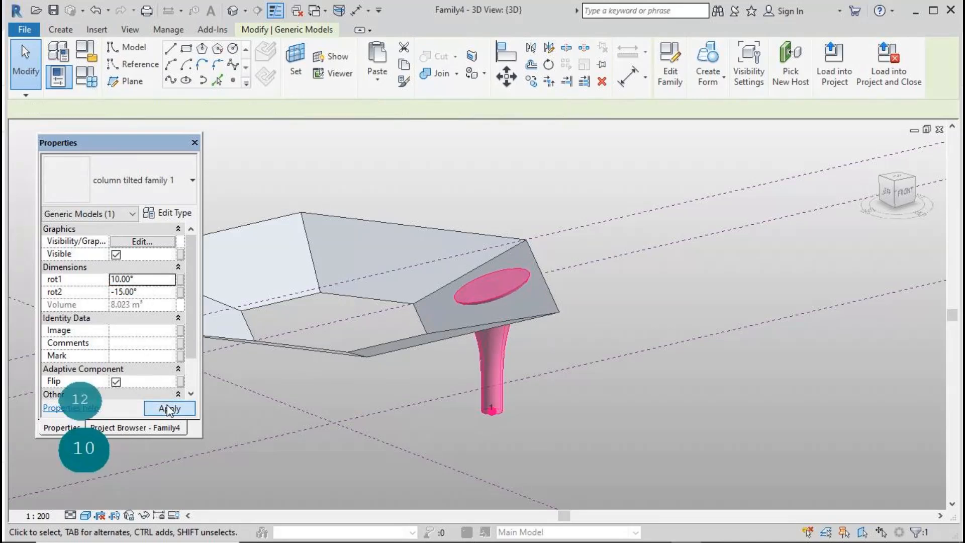
text(8)
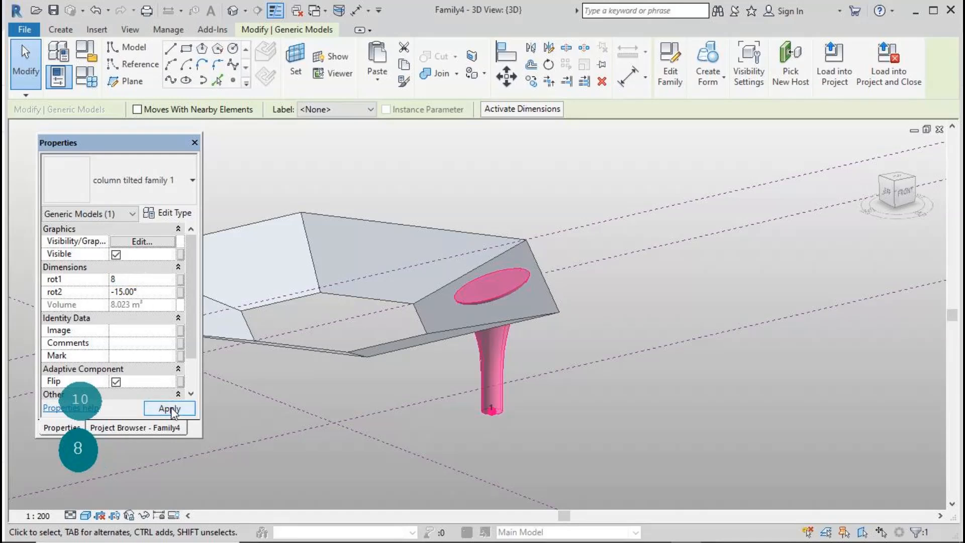
double_click(142, 281)
text(7)
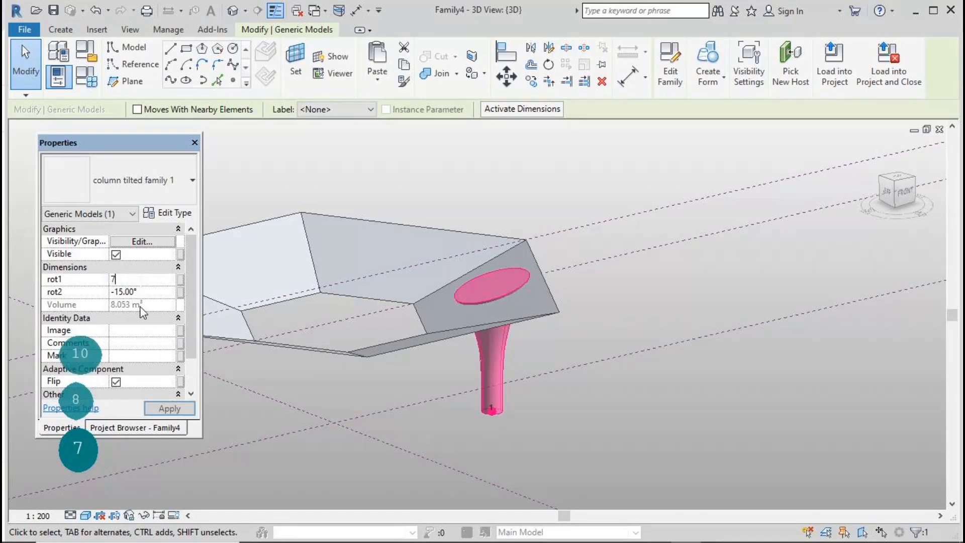
click(169, 408)
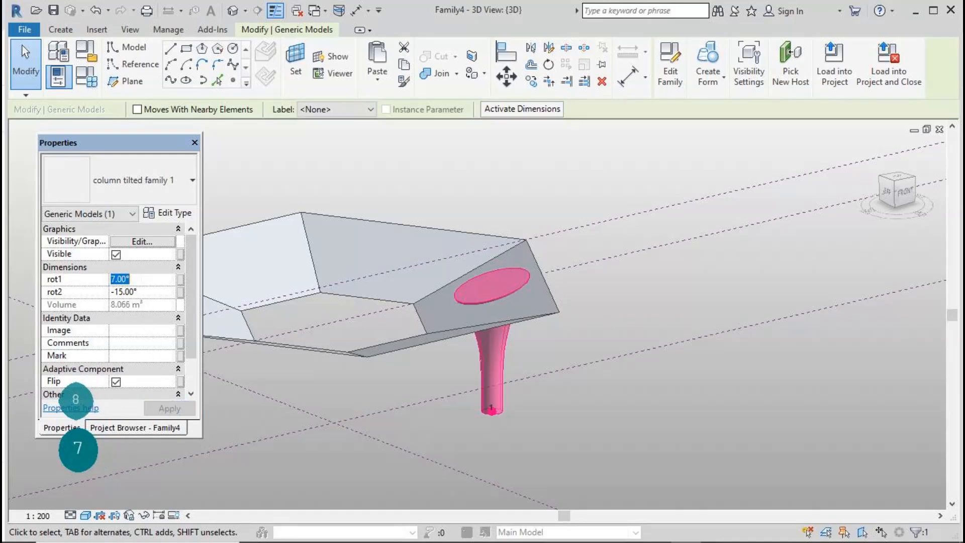
text(7.5)
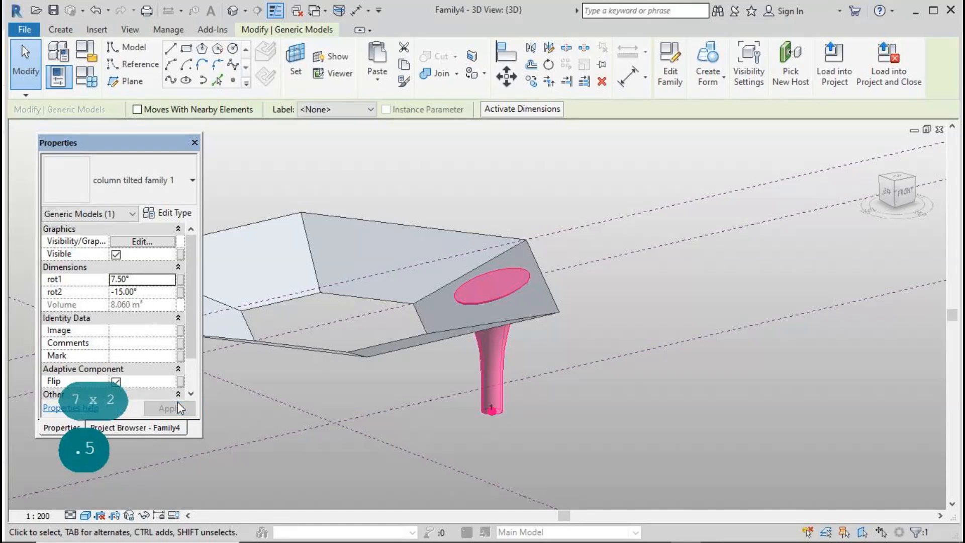
click(322, 402)
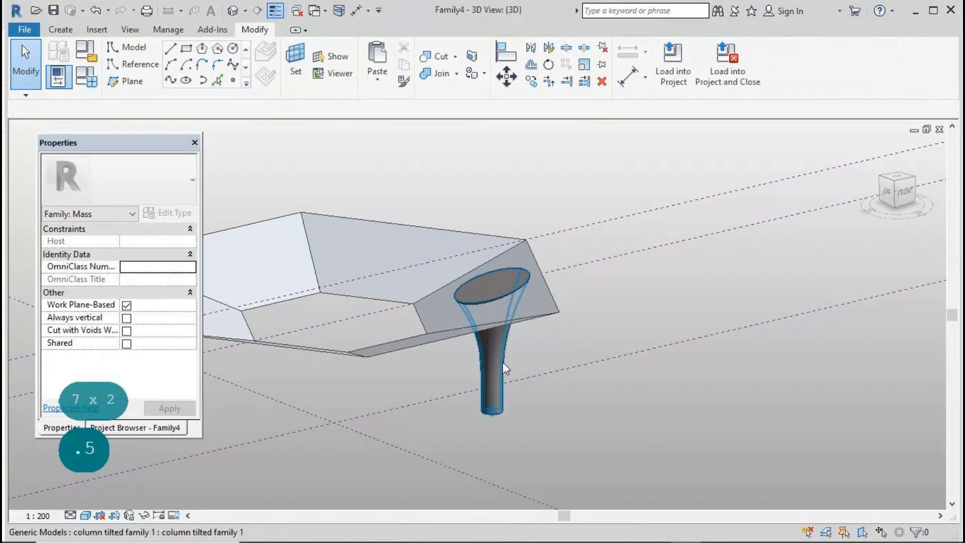
- Fit the column's top height to the slanting face by trying off3 at 4800 and setting it to 4900
click(502, 362)
click(167, 212)
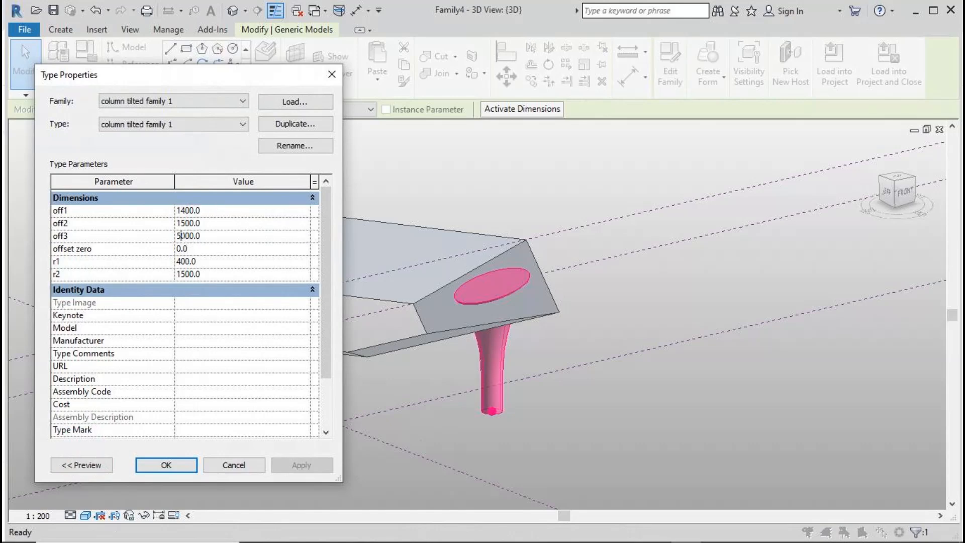
text(48)
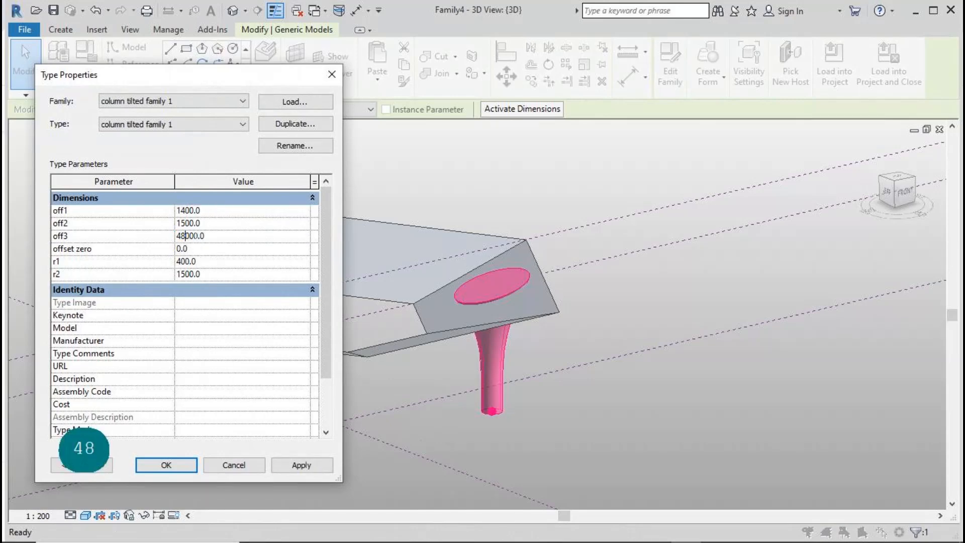
key(BackSpace)
click(293, 464)
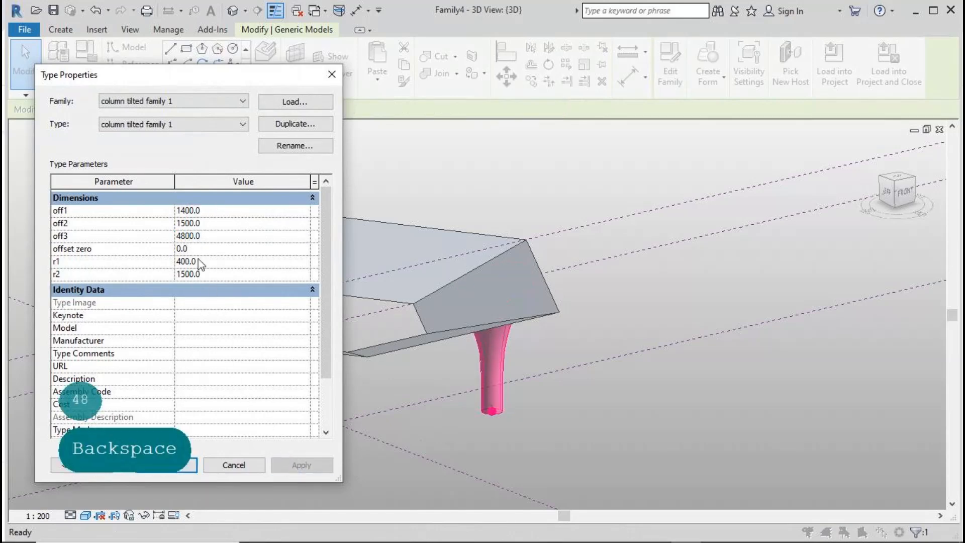
text(9)
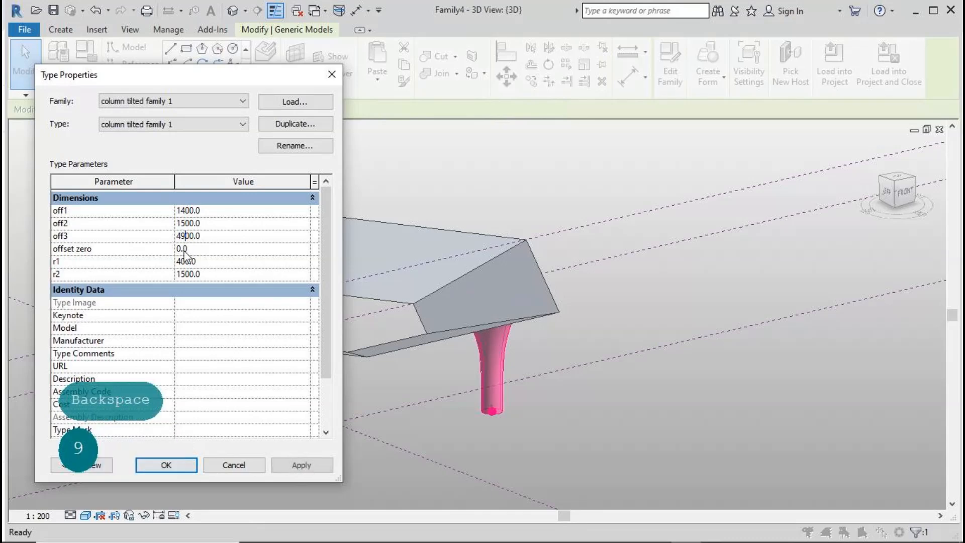
click(291, 458)
click(183, 466)
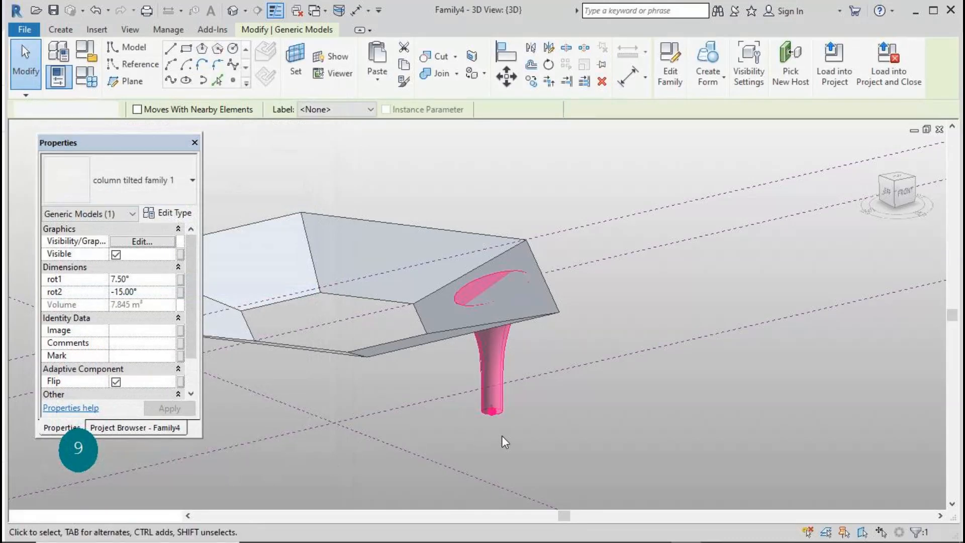
- Make the column's top flush with the slanting face by trying rot1 at 7°, 6° and 5° and settling on 9°
click(501, 435)
click(496, 337)
shift+middle_drag(485, 452, 532, 412)
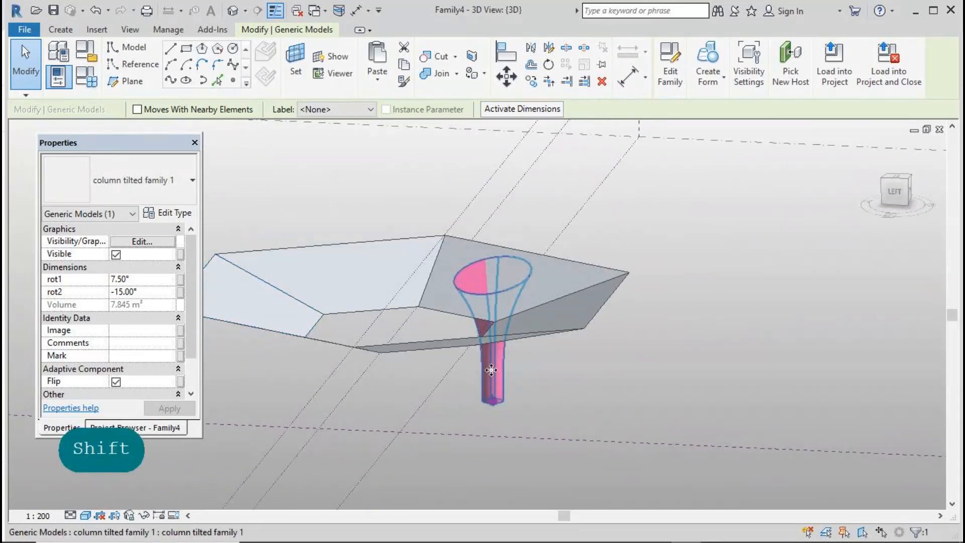
click(121, 279)
text(7)
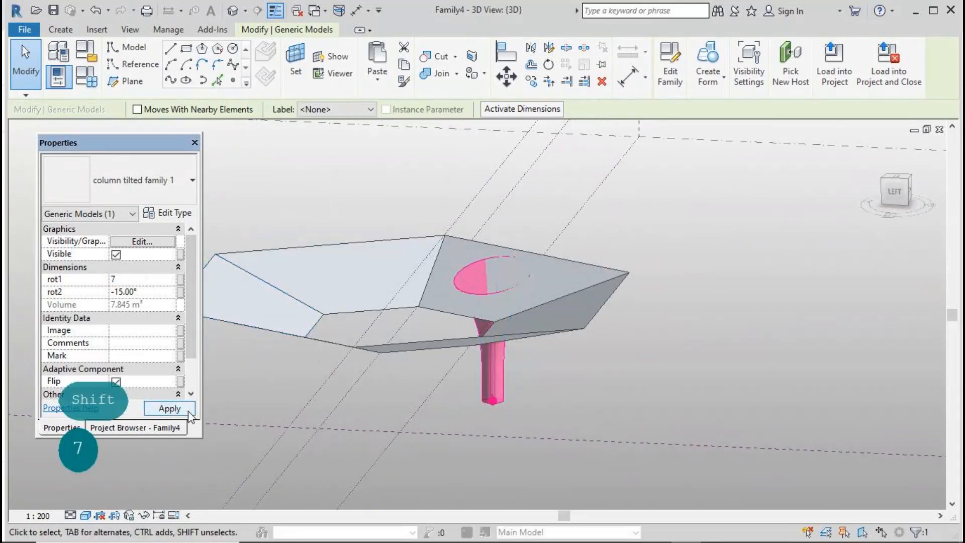
click(189, 409)
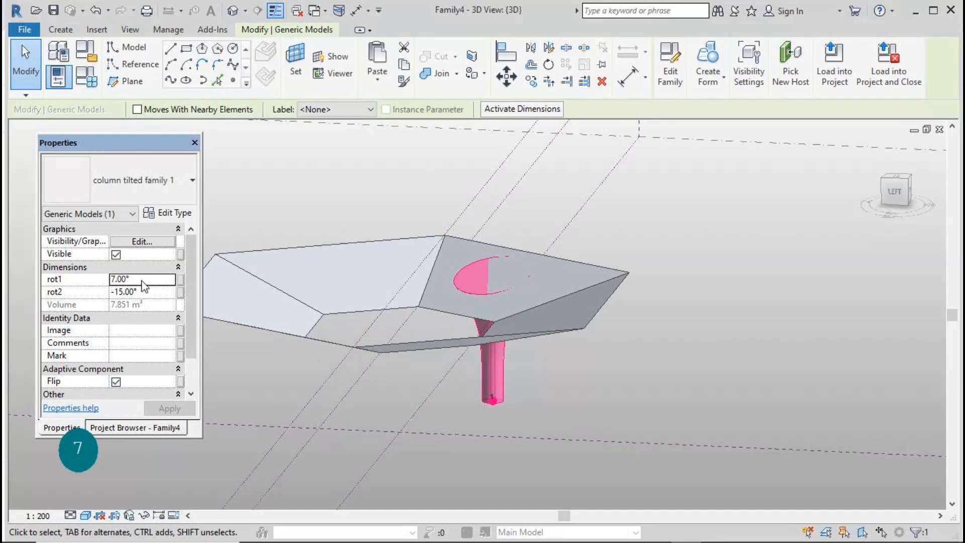
text(6)
click(170, 408)
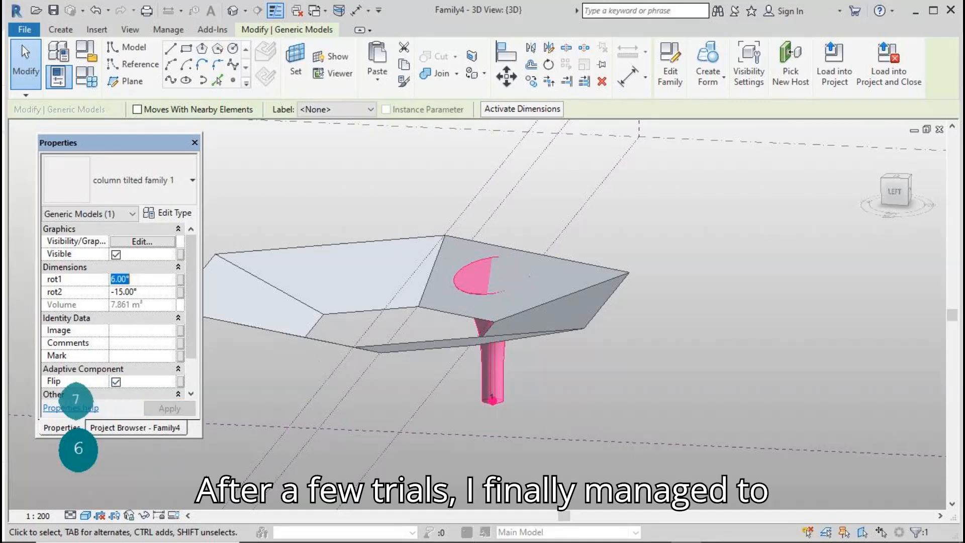
text(5)
click(170, 408)
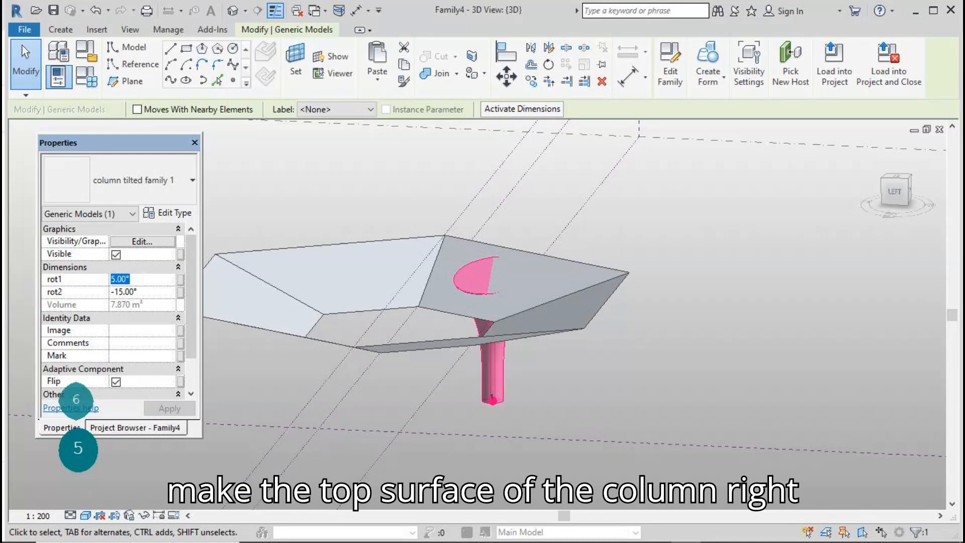
text(9)
click(169, 408)
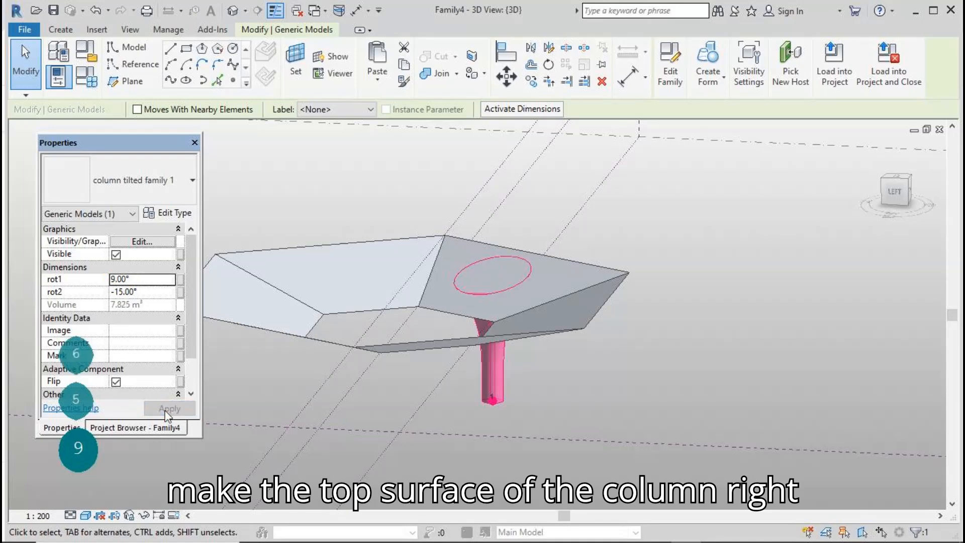
click(254, 466)
- Thicken the column's lower shaft by setting the type parameter r1 to 700
scroll(572, 402, down, 2)
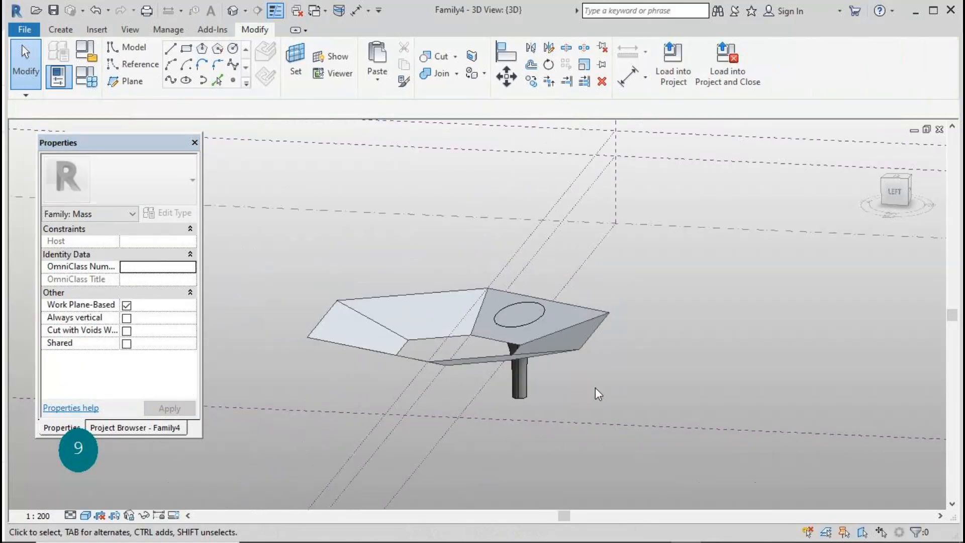
shift+middle_drag(595, 387, 624, 366)
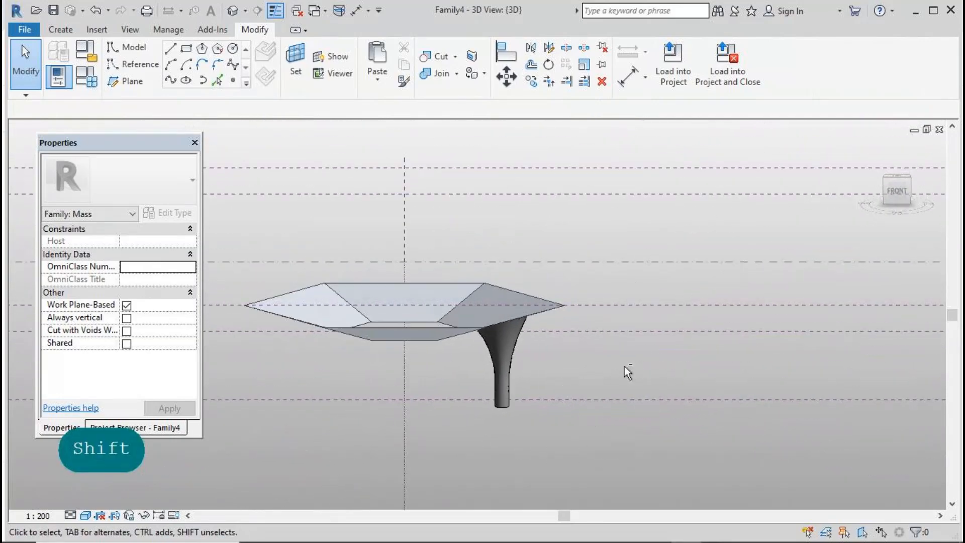
shift+middle_drag(469, 449, 552, 403)
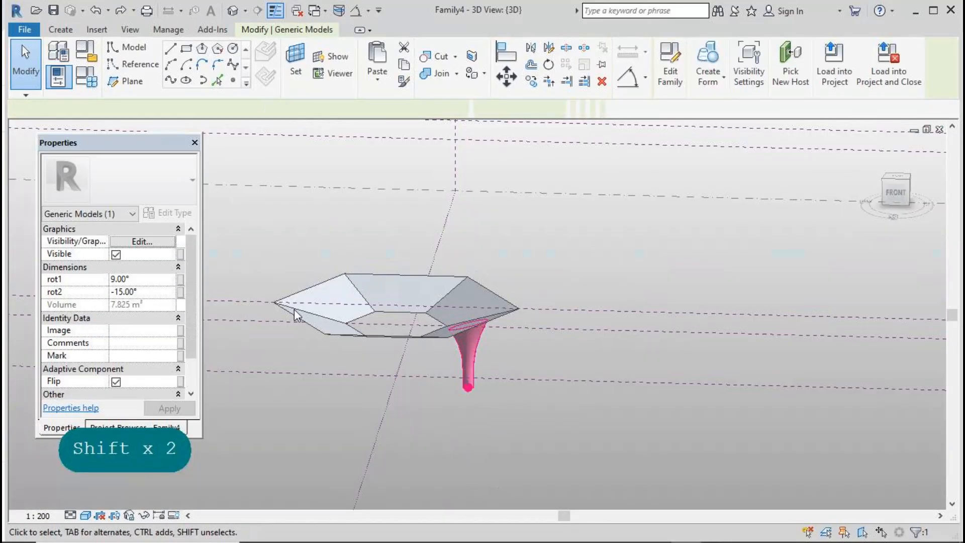
click(167, 213)
click(186, 261)
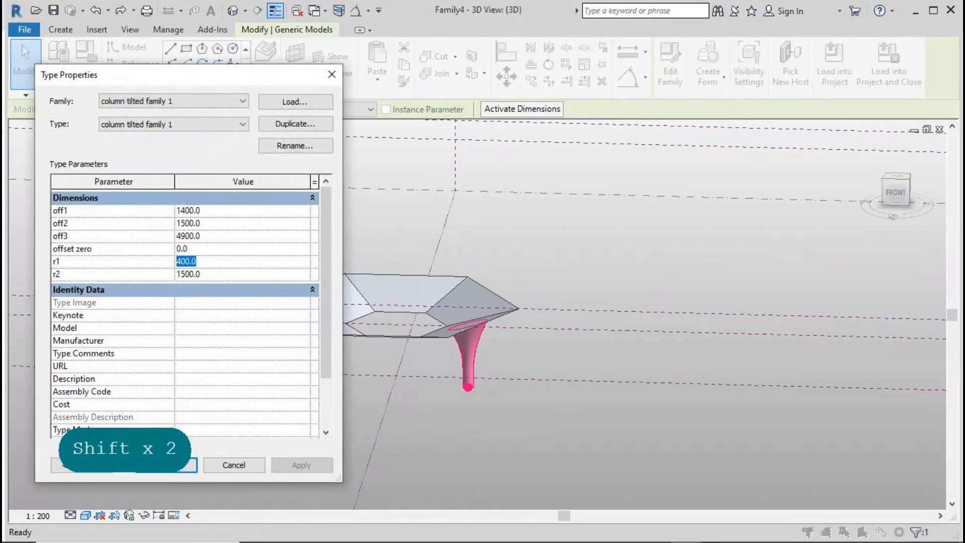
text(700)
click(300, 464)
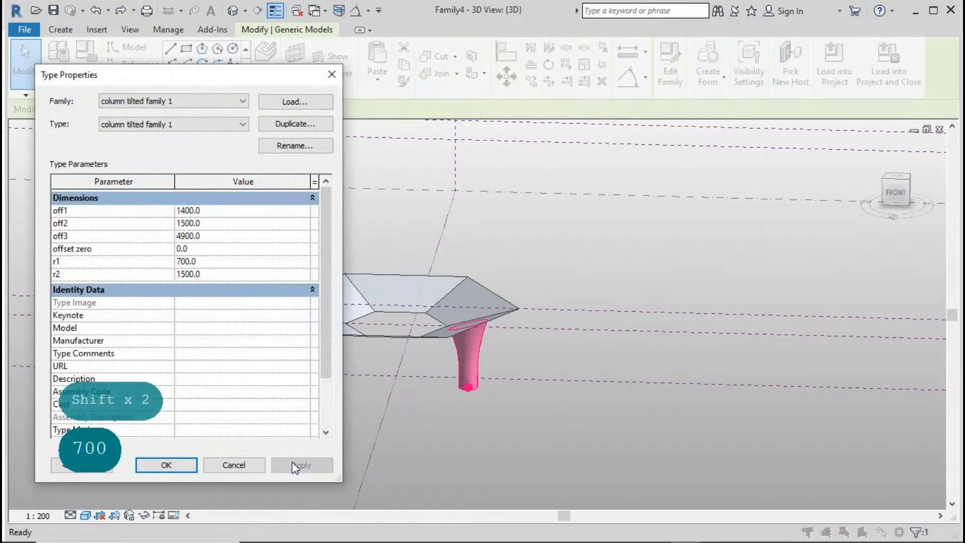
click(175, 468)
click(484, 467)
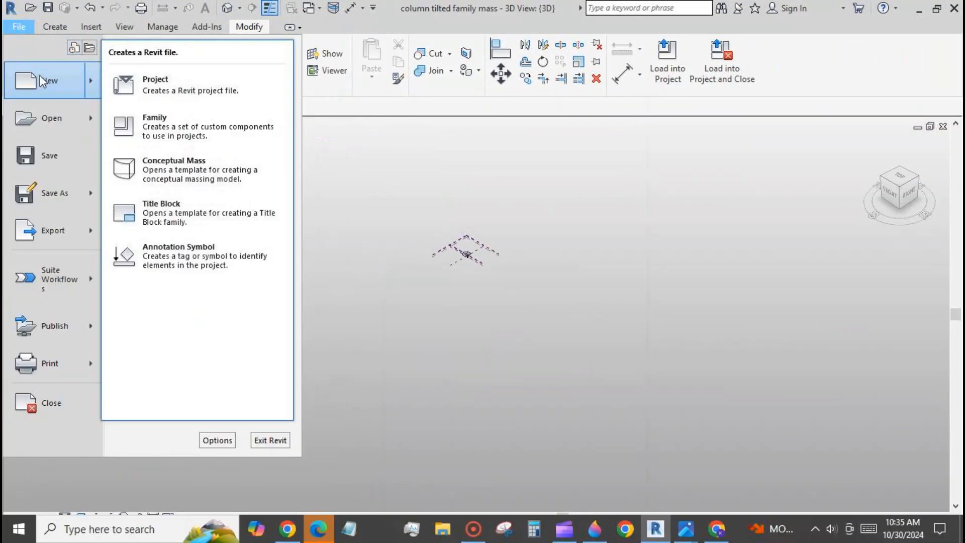
- Start a new adaptive generic model family, place three reference points in a row on the reference level, and make them adaptive
click(177, 122)
double_click(416, 218)
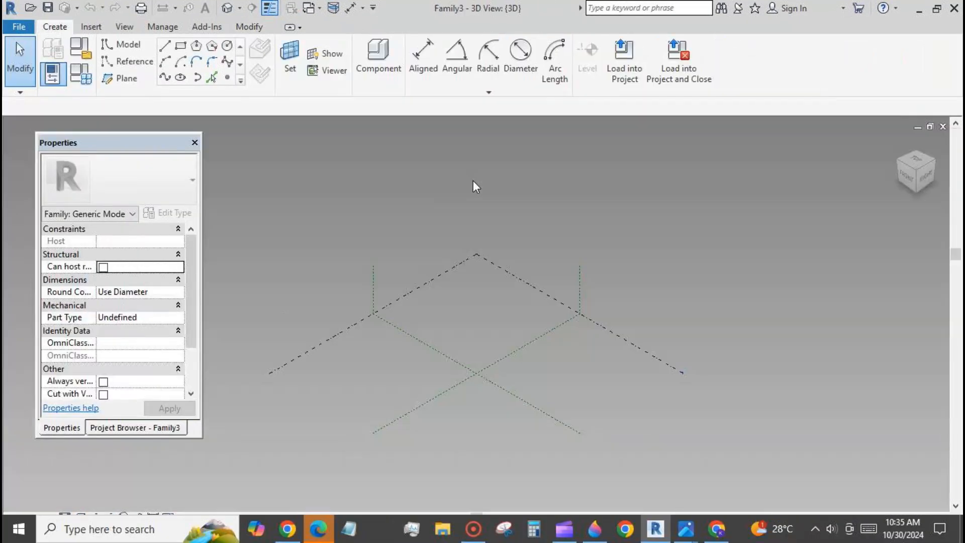
click(227, 78)
scroll(452, 249, down, 1)
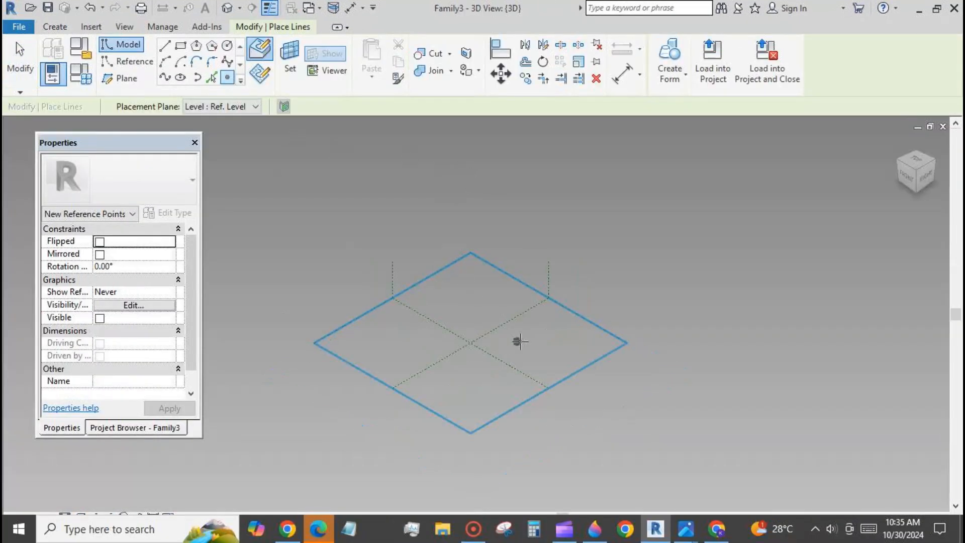
click(539, 338)
click(20, 56)
drag(471, 316, 549, 360)
click(686, 68)
- Join the three adaptive points with a spline set as a reference line, and host a reference point on it near point 1
click(165, 78)
scroll(527, 342, up, 4)
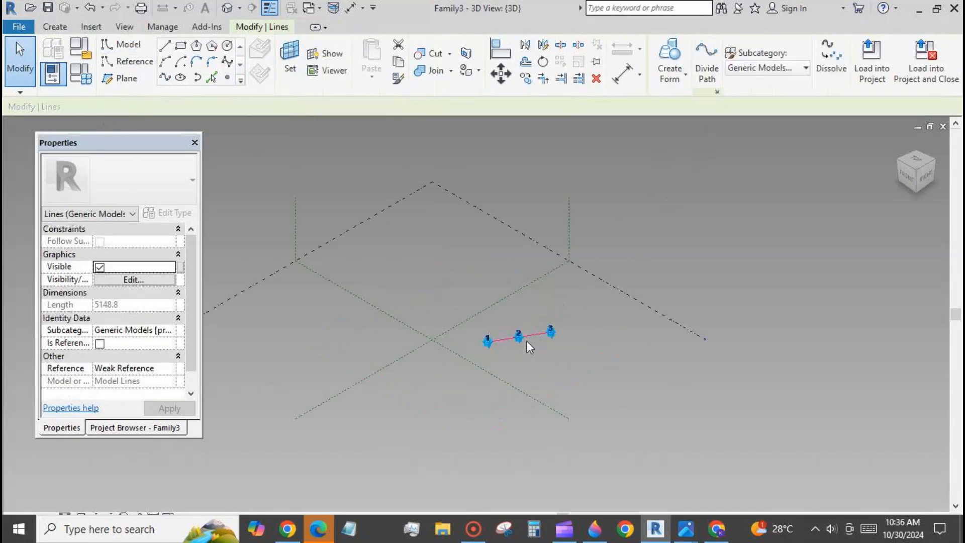
click(99, 344)
click(227, 78)
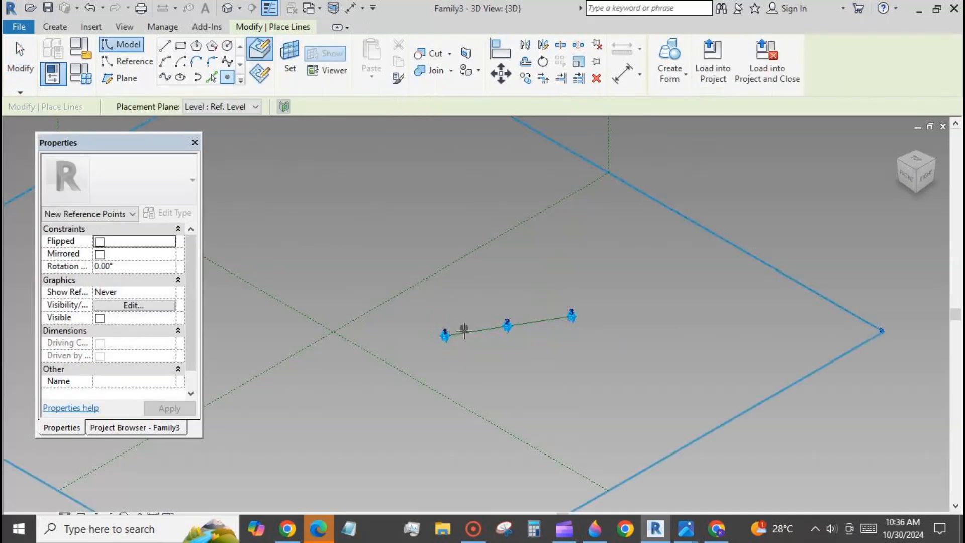
click(20, 57)
- Draw a circle of about 1200 radius centred on the hosted point in that point's work plane, and make it a reference line
scroll(637, 257, down, 2)
shift+middle_drag(646, 291, 528, 312)
click(290, 55)
click(434, 348)
click(227, 46)
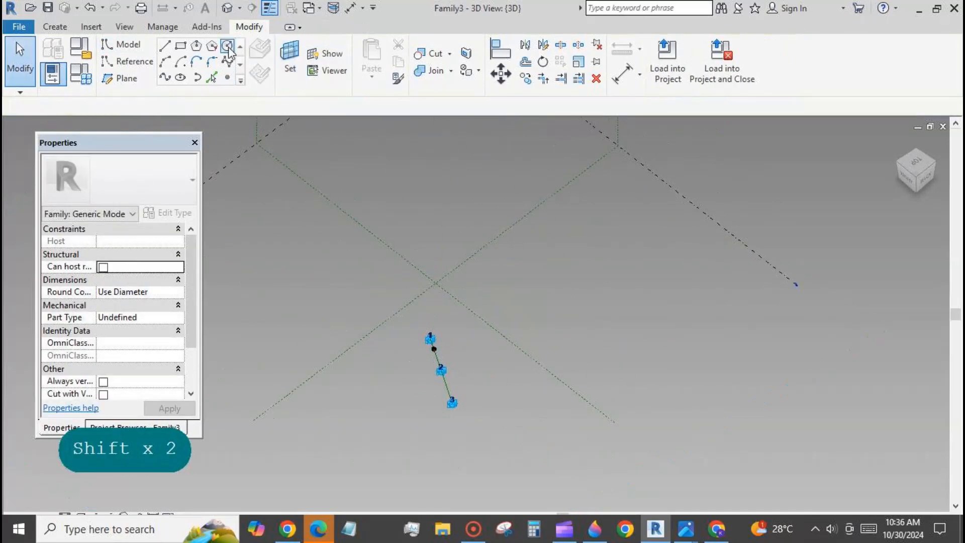
click(433, 348)
click(423, 339)
key(Escape)
key(Escape)
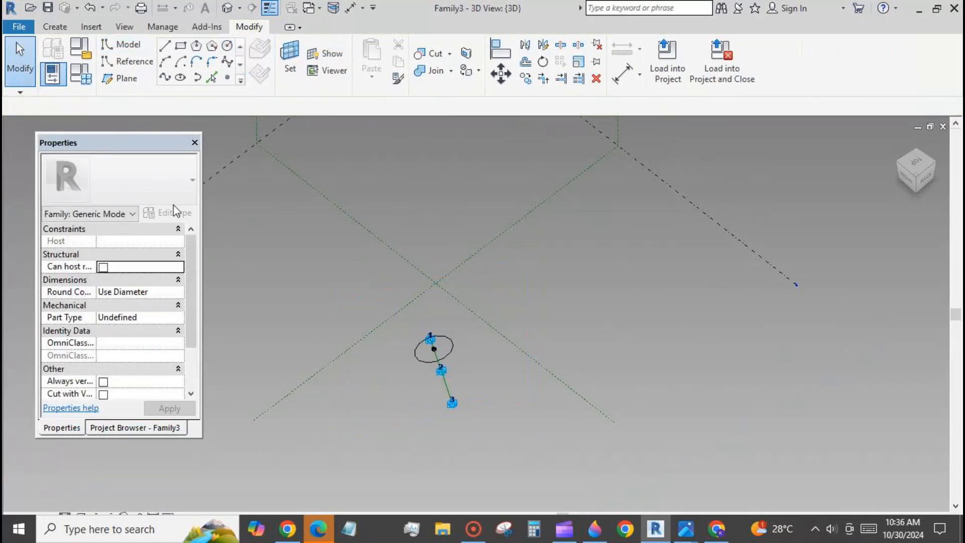
click(420, 361)
click(103, 356)
- Make the circle's radial dimension permanent and label it with a new type parameter named radius
scroll(426, 363, up, 4)
click(545, 342)
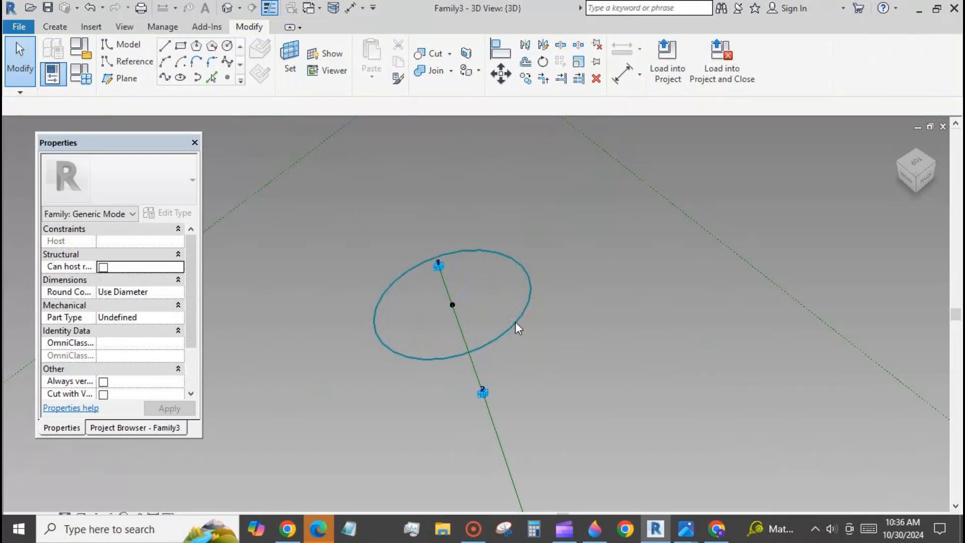
click(516, 328)
click(489, 282)
click(800, 56)
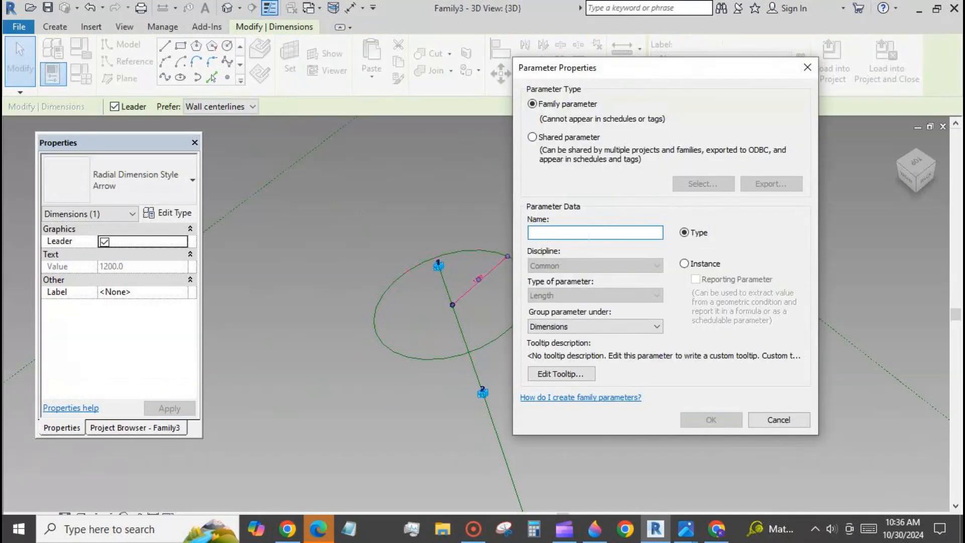
text(rrrrrr)
text(radius)
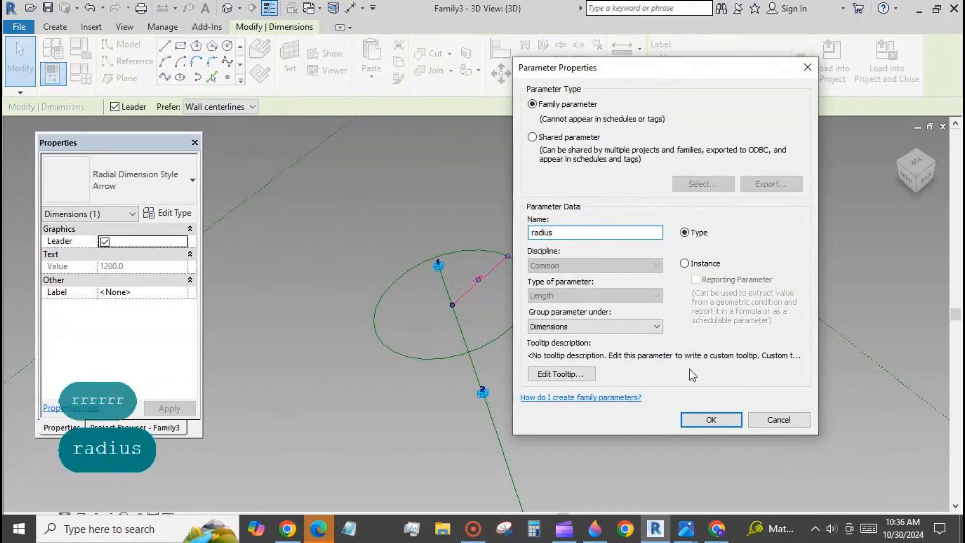
key(Return)
- Set the family parameter radius to 50
scroll(550, 182, down, 2)
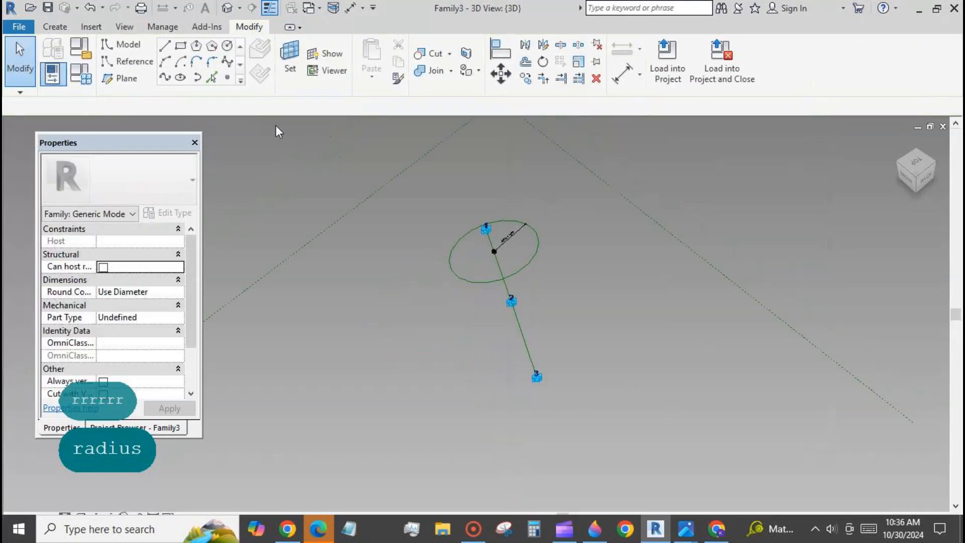
click(81, 74)
text(50.0)
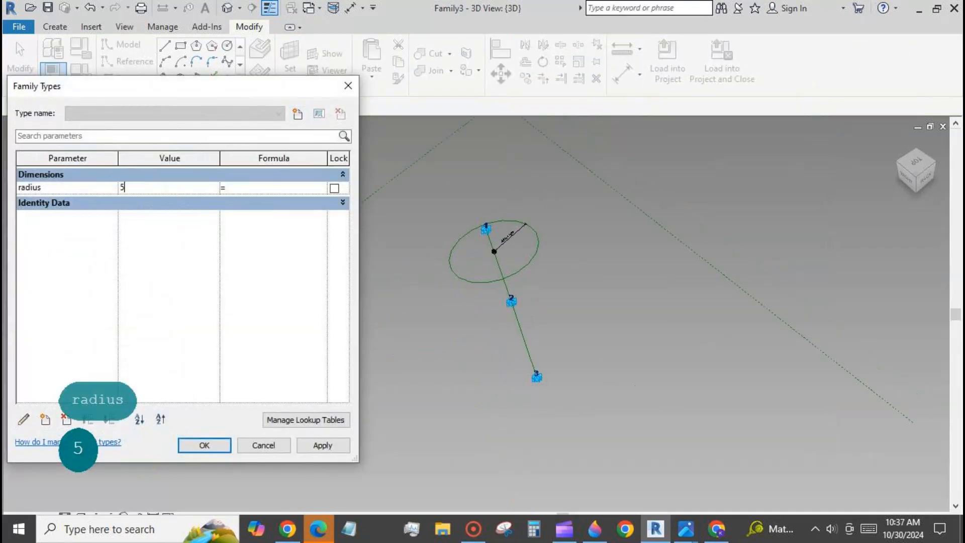
click(204, 445)
- Copy the small circle with its hosted point and radius dimension to a free spot beside the reference line
scroll(490, 246, up, 5)
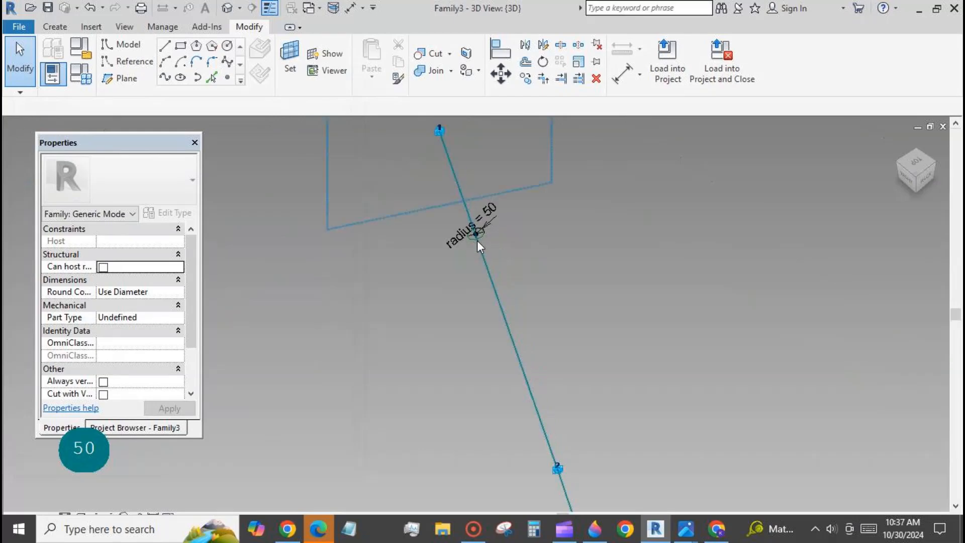
drag(399, 152, 594, 248)
click(525, 78)
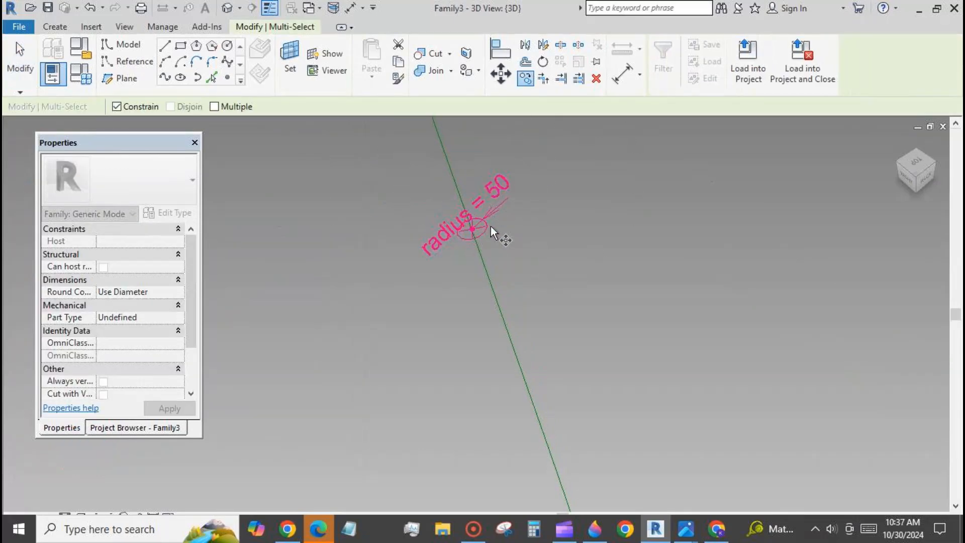
click(624, 258)
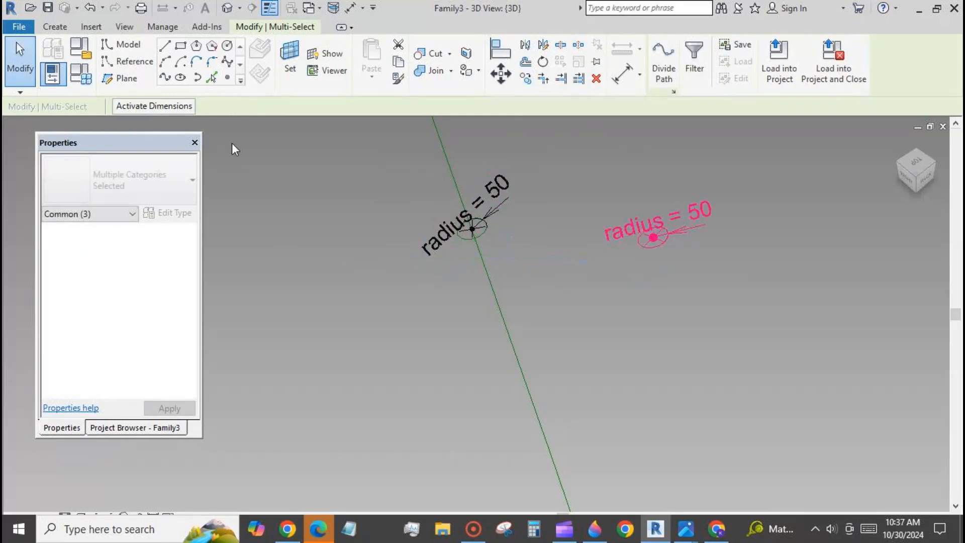
key(Escape)
- Rehost the copied circle's centre point onto the reference line, farther along from the original circle
click(653, 238)
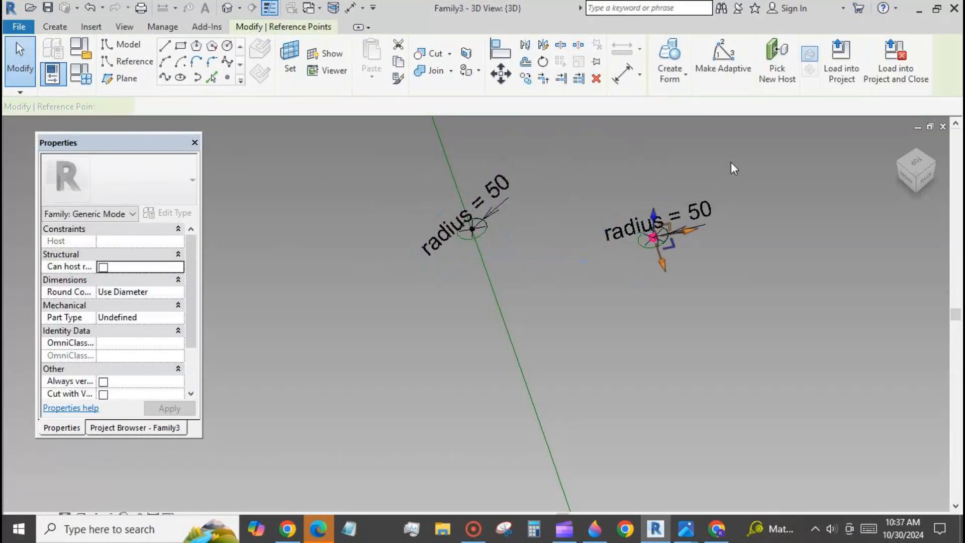
click(777, 63)
click(523, 378)
click(21, 77)
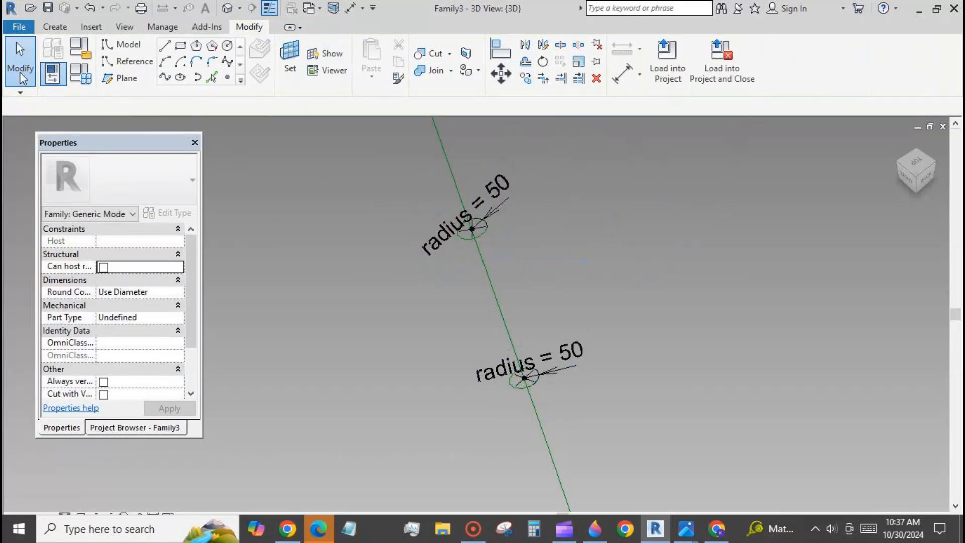
- Set the normalized curve parameter to 1 for the copied circle's point and to 0 for the original circle's point
key(Tab)
click(524, 378)
click(144, 397)
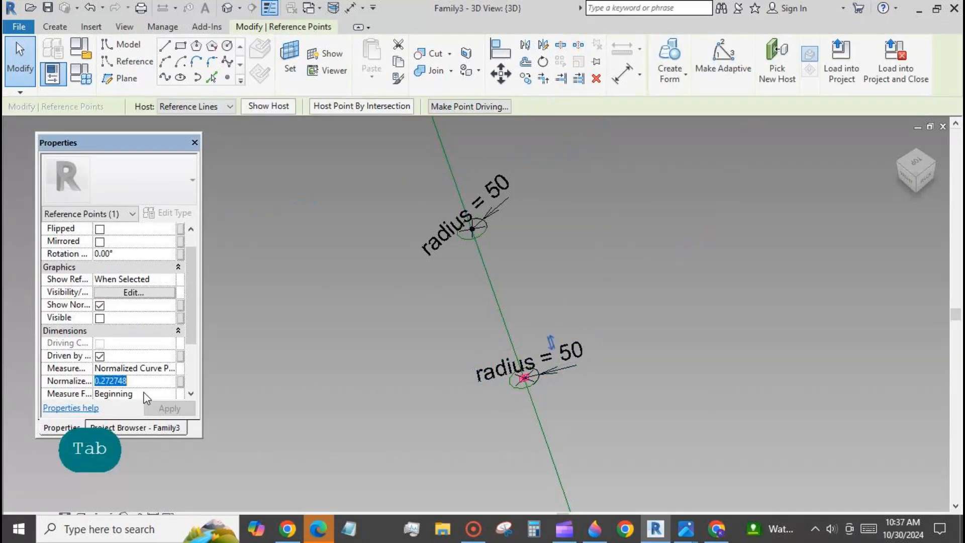
text(1)
click(324, 360)
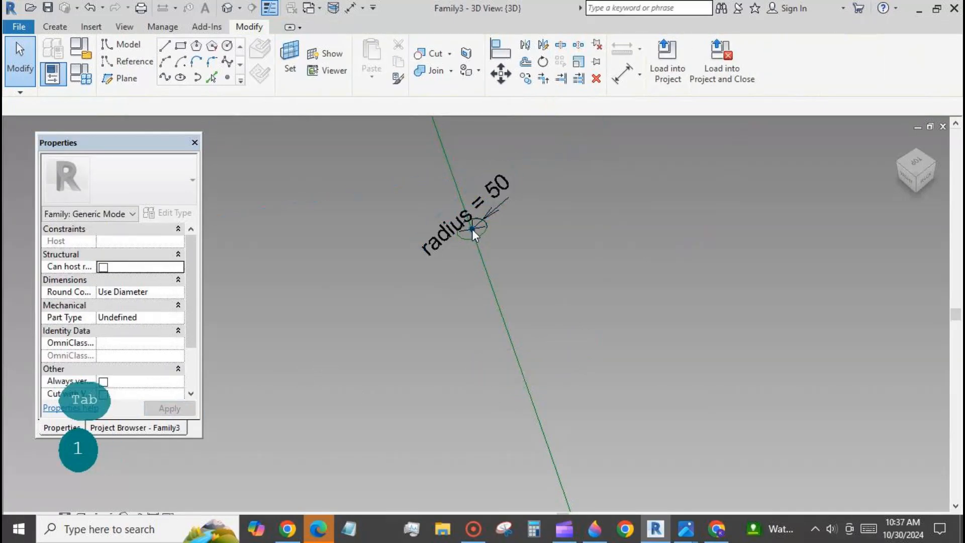
click(472, 229)
click(144, 397)
text(0)
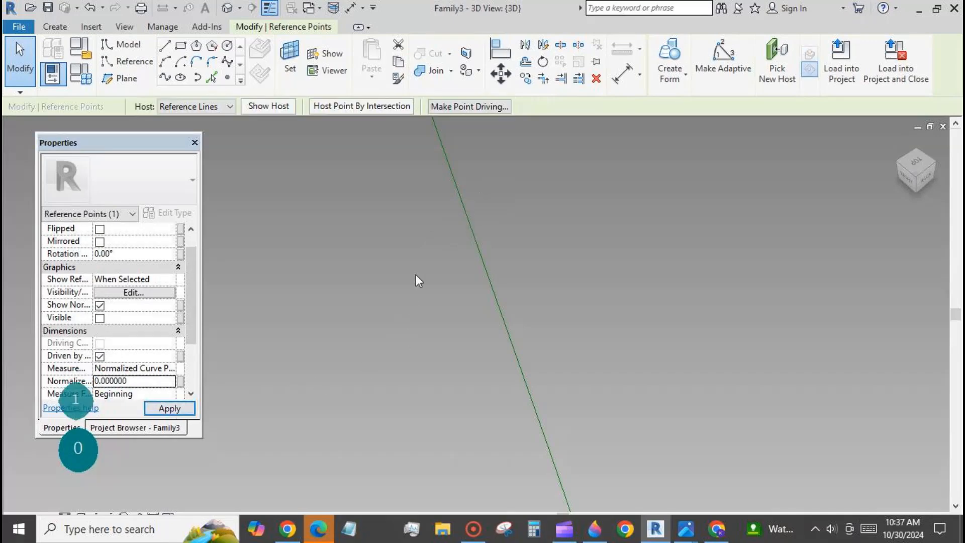
- Create a solid tube form by sweeping the end circles along the reference line through the three adaptive points
scroll(418, 271, down, 3)
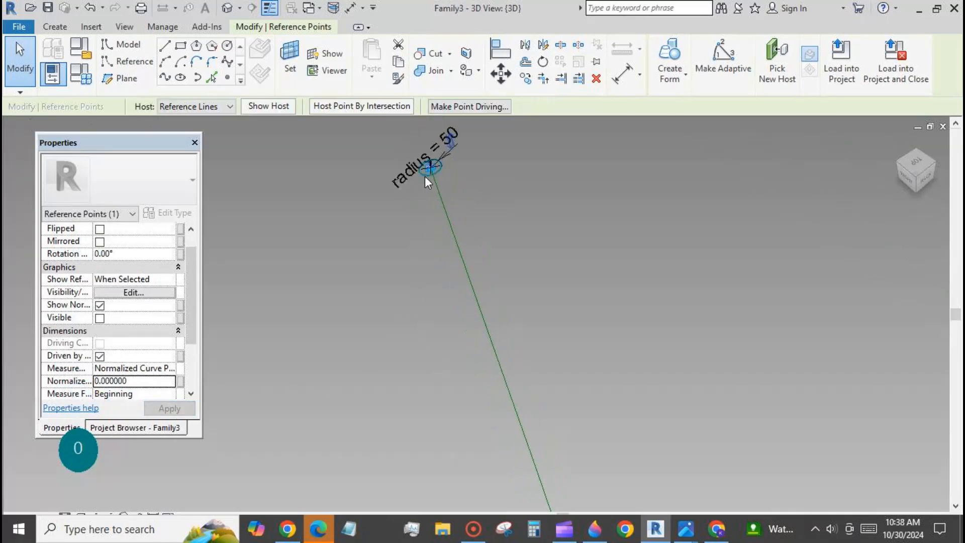
click(424, 176)
ctrl+click(485, 325)
scroll(418, 225, down, 3)
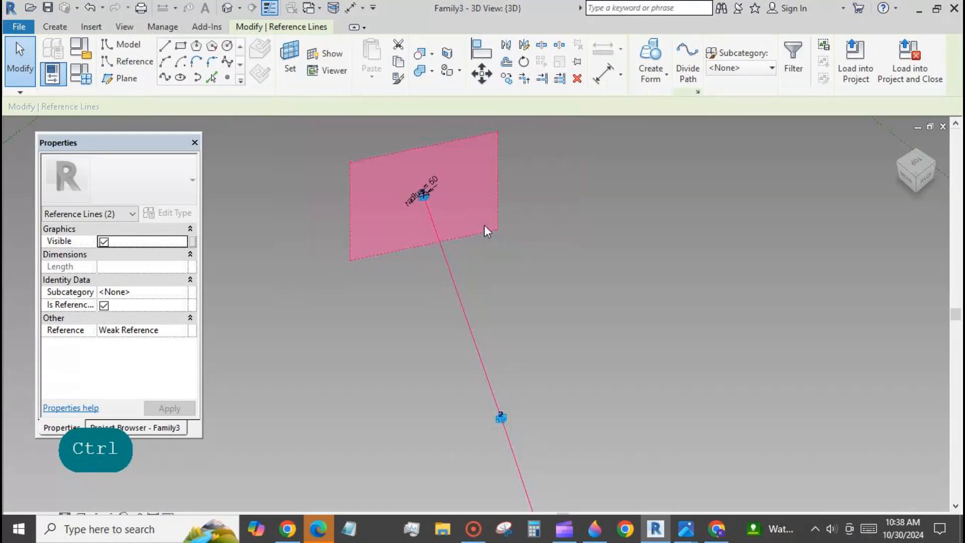
scroll(484, 225, down, 5)
scroll(531, 442, up, 5)
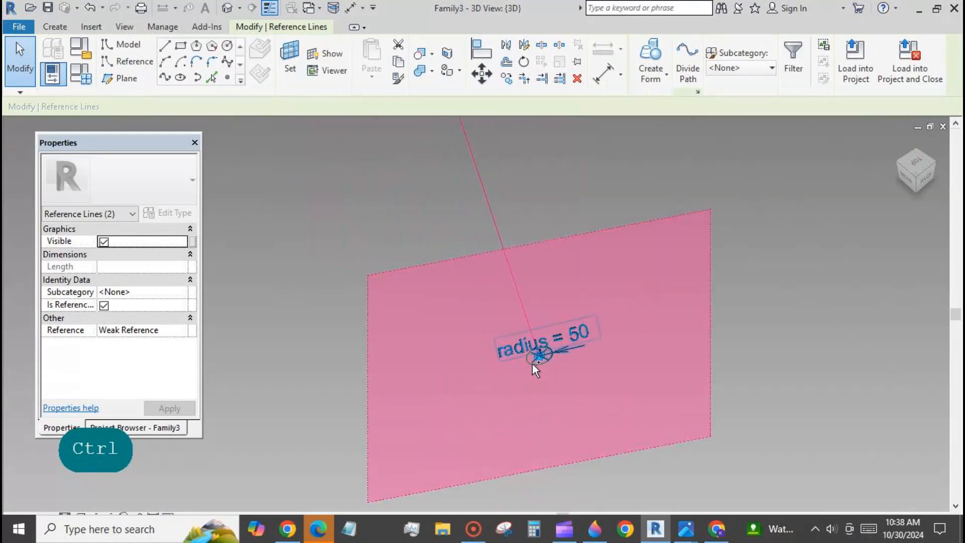
click(650, 60)
scroll(608, 396, down, 5)
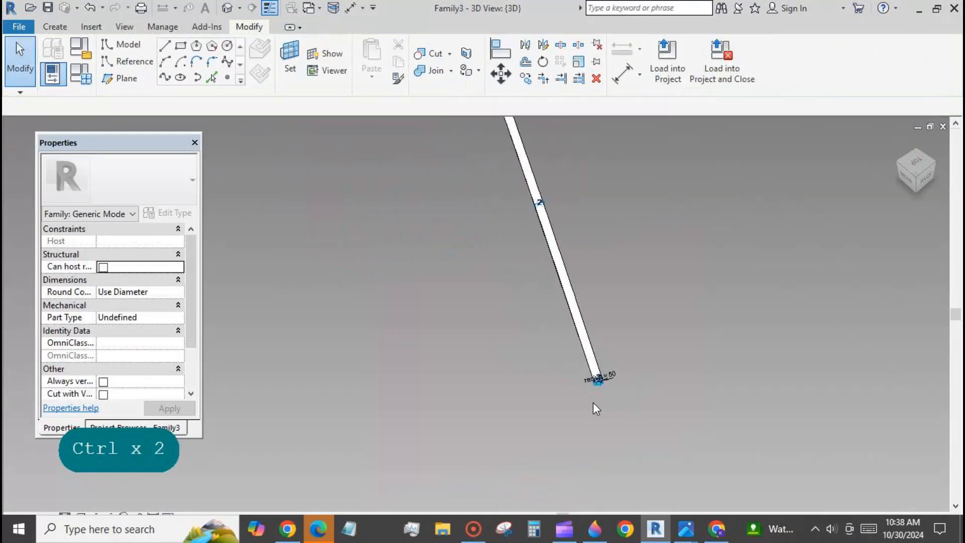
- Associate the tube form's material with a new family parameter named m
click(193, 279)
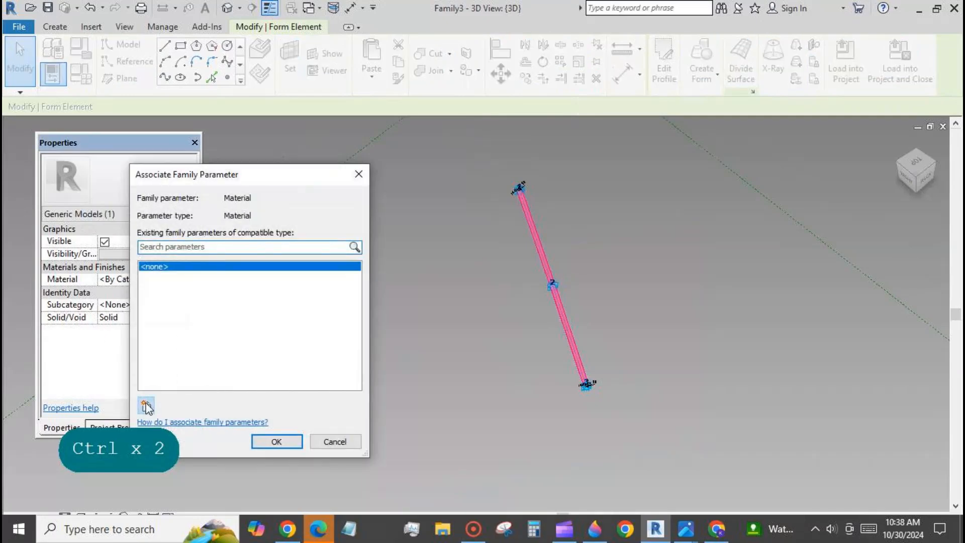
click(145, 405)
text(m)
click(692, 420)
click(277, 441)
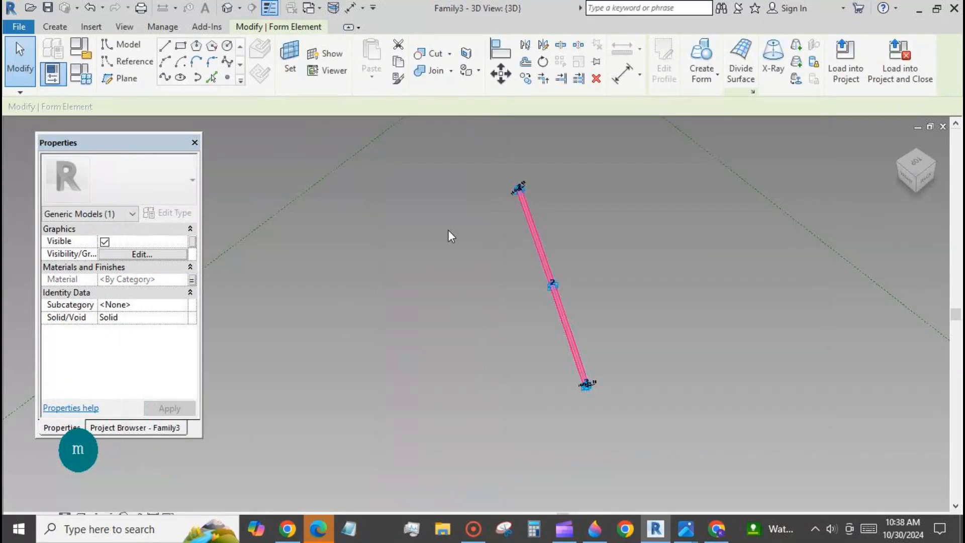
- Save the tube family as "bar 3 point" and load it into column tilted family 1 without placing an instance
click(15, 29)
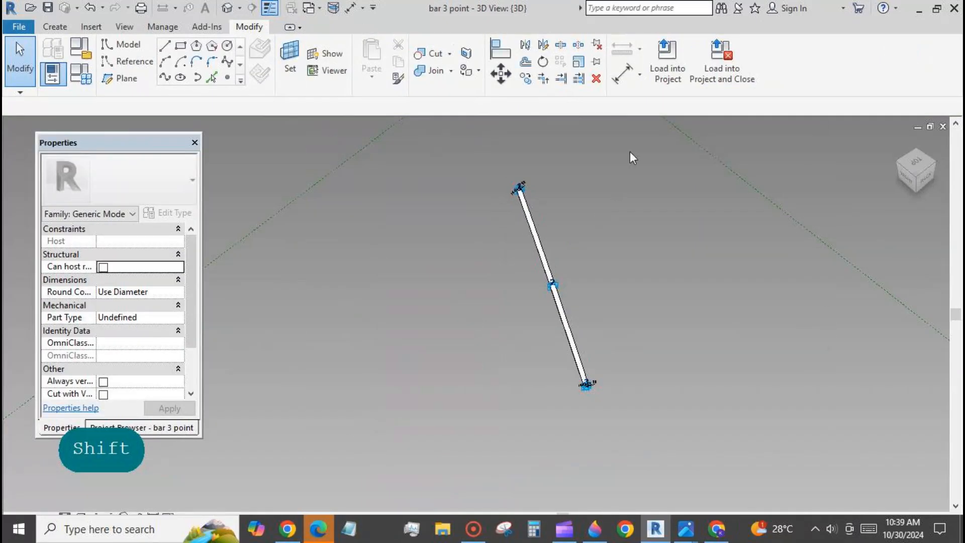
click(668, 60)
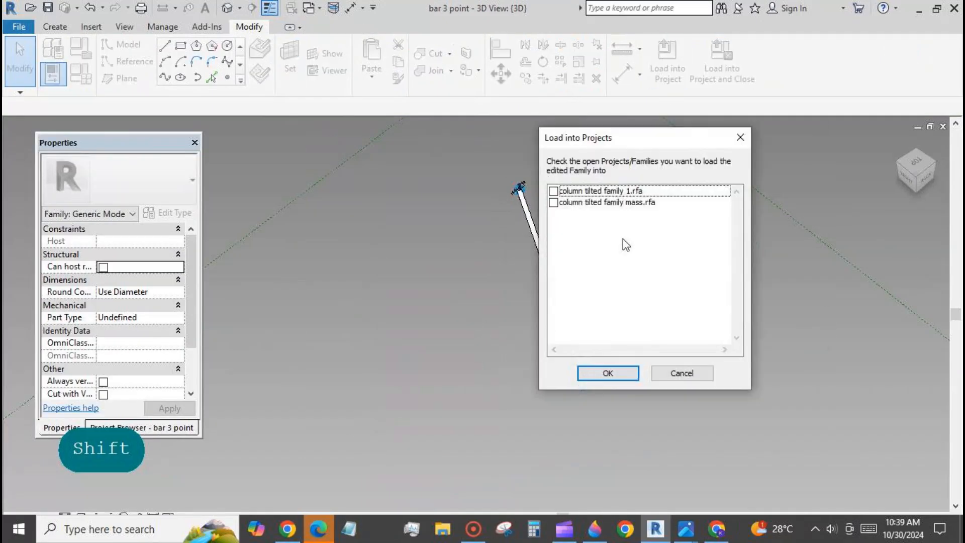
click(608, 374)
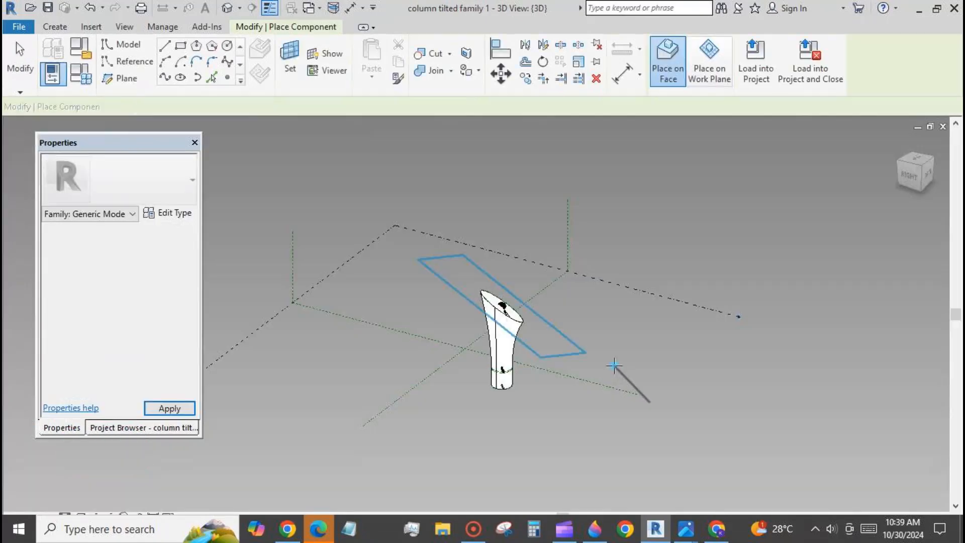
key(Escape)
- Divide the surfaces of the tilted column form and remove the division from its slanted top face
scroll(516, 408, up, 3)
click(509, 313)
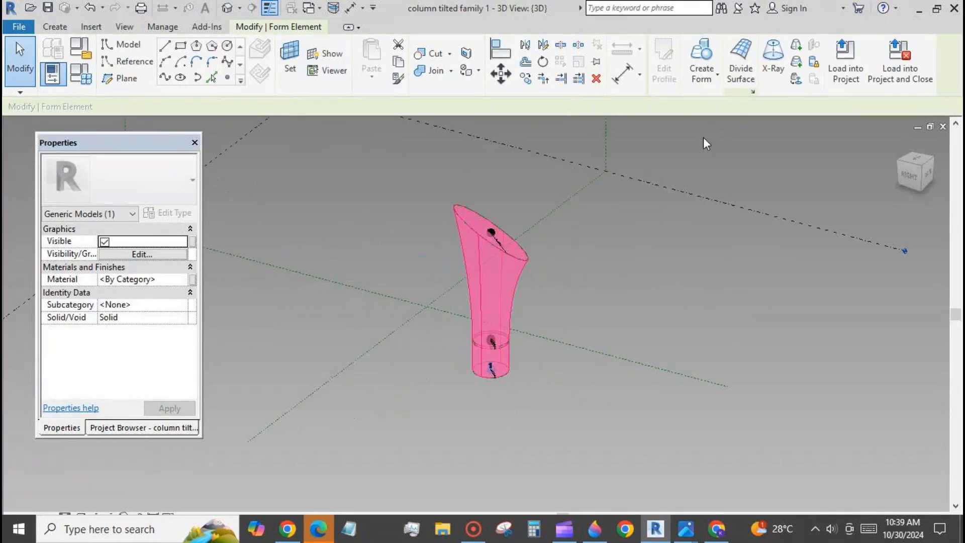
click(739, 61)
click(443, 399)
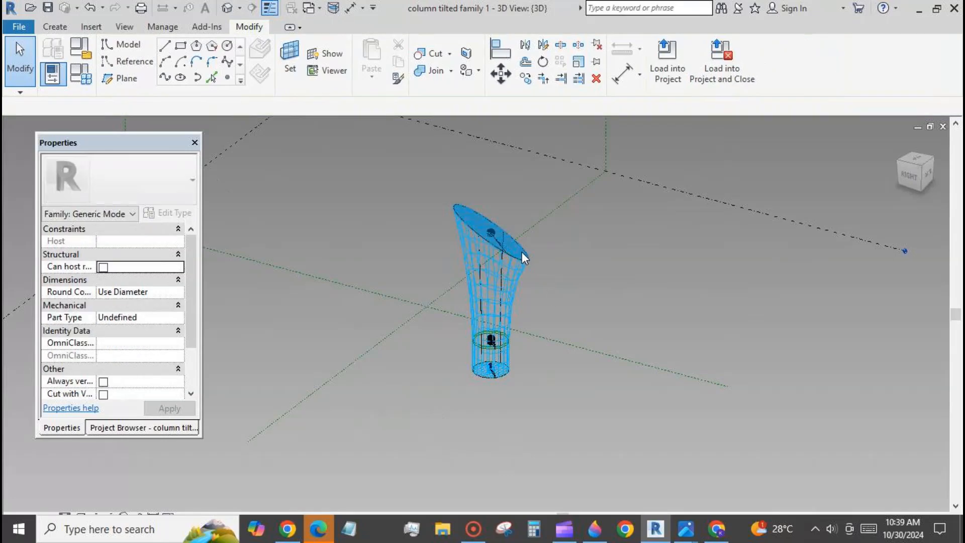
click(522, 252)
click(638, 276)
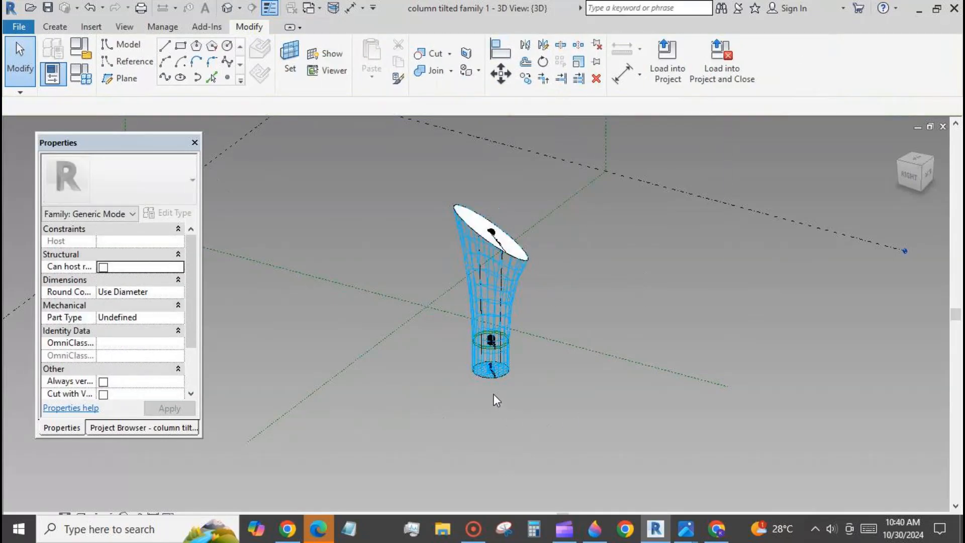
- Set the V grid number to 2 on one side's divided surface of the column
click(503, 318)
click(119, 381)
text(3)
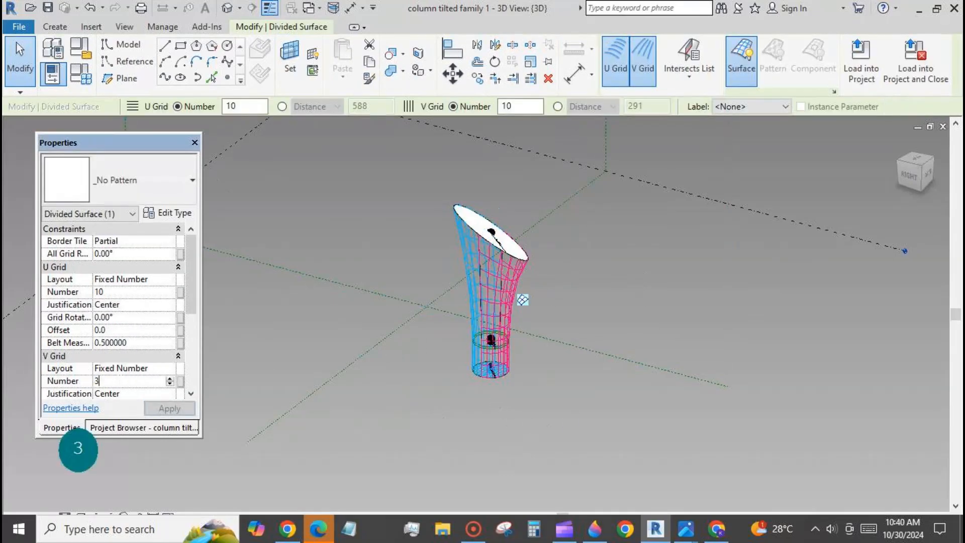
click(158, 410)
- Display the nodes and the original surface for the selected side's divided surface
click(834, 91)
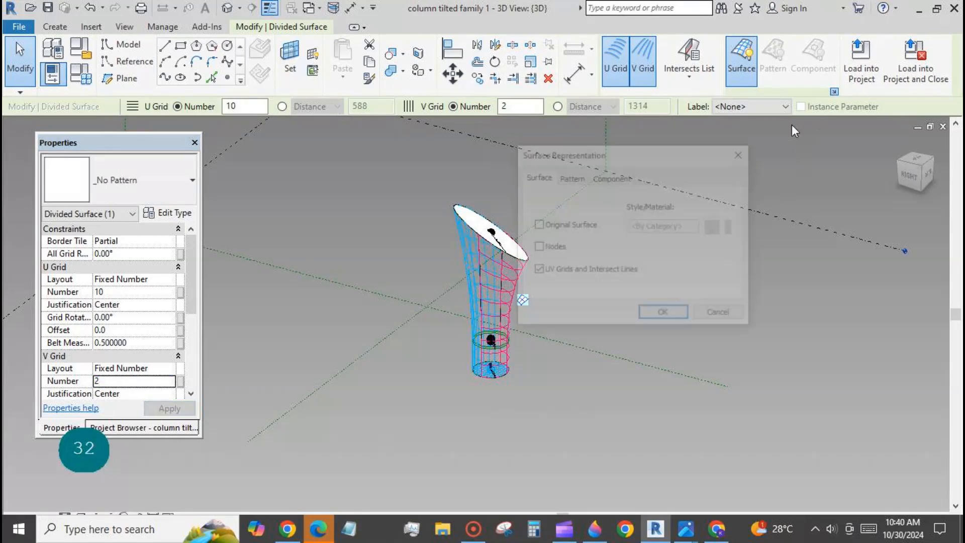
click(536, 247)
click(537, 225)
click(664, 316)
click(588, 415)
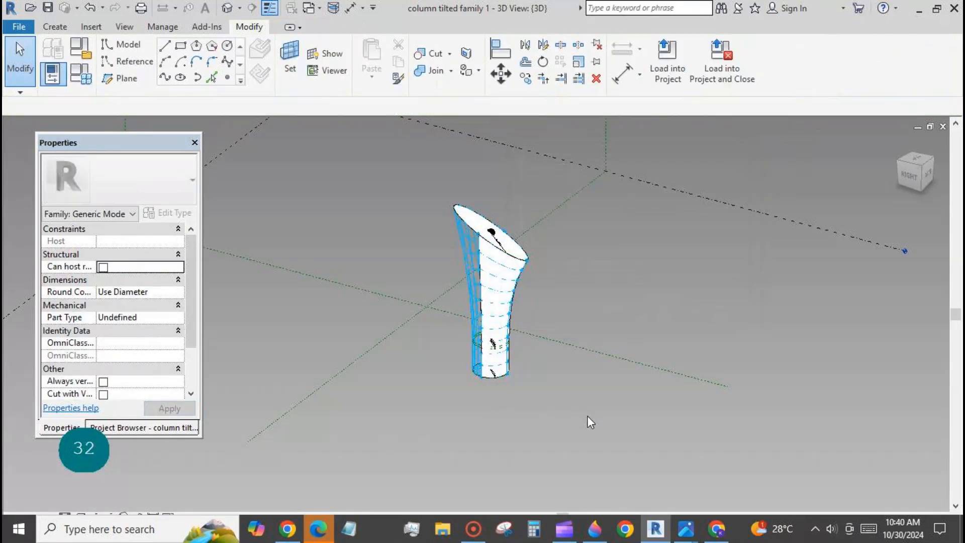
- Set that side's divided surface to a U grid number of 2 and a V grid number of 10
click(505, 332)
click(111, 381)
text(1)
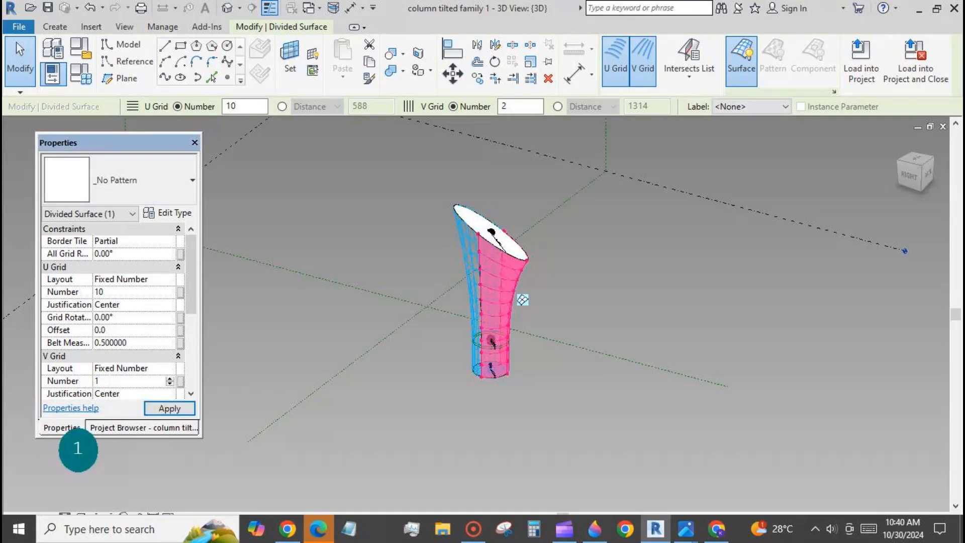
text(2)
click(169, 408)
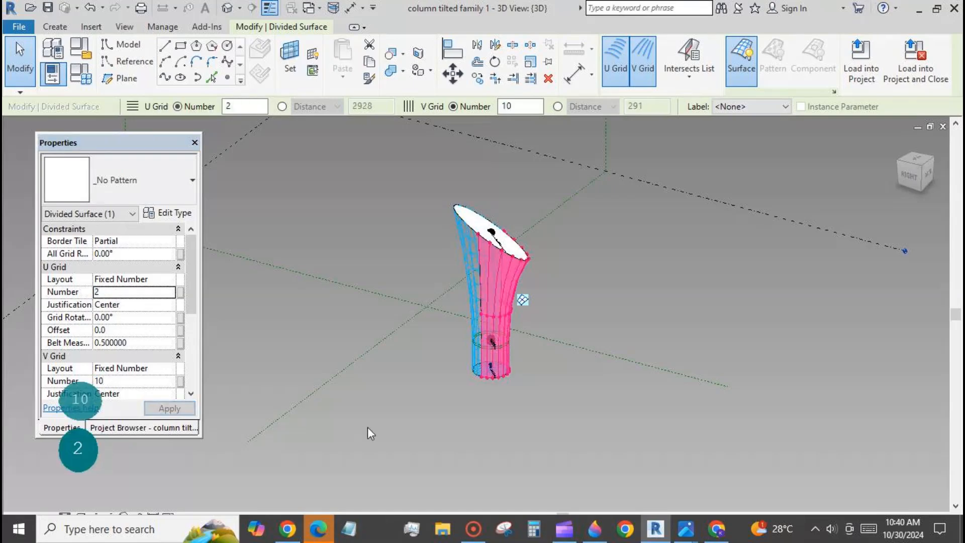
click(367, 427)
- Associate the V grid number of the first side's divided surface with a new family parameter named num
click(505, 332)
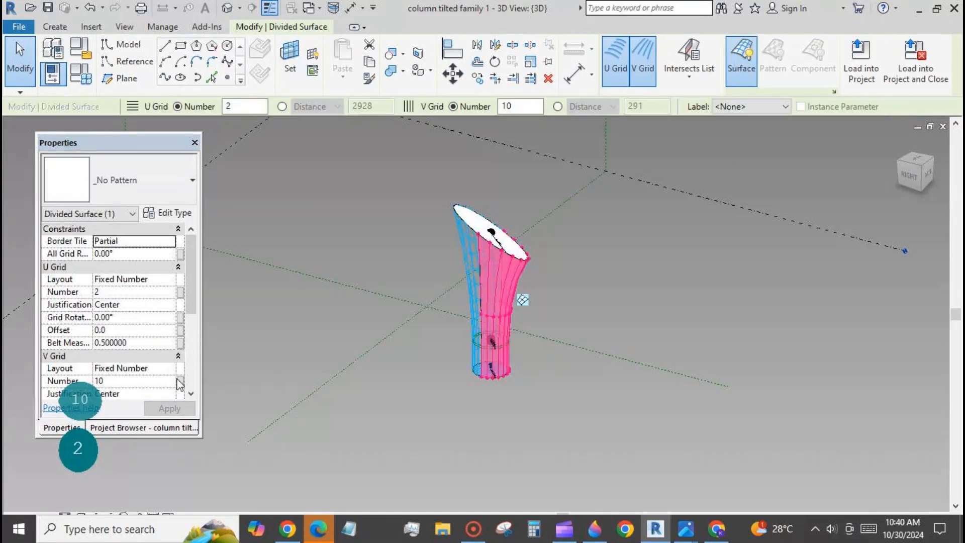
click(180, 380)
click(145, 405)
text(num)
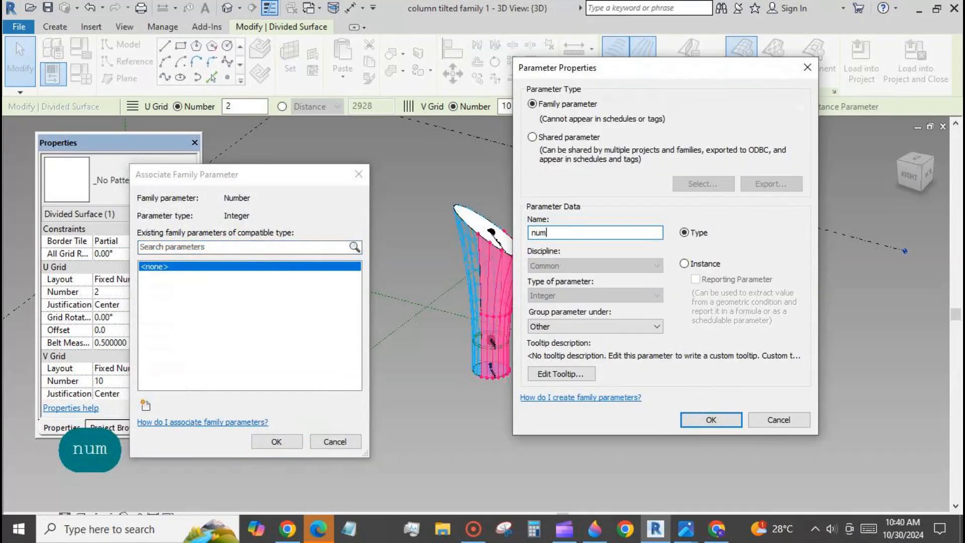
click(700, 427)
click(275, 442)
click(436, 419)
- Associate the V grid number of the column's other side surface with the existing num parameter
shift+middle_drag(435, 419, 564, 243)
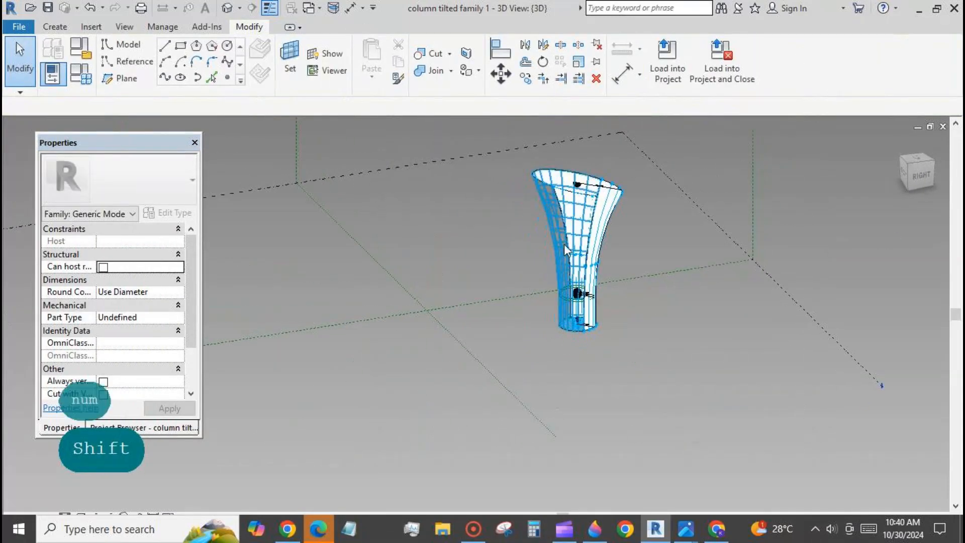
click(564, 244)
click(180, 381)
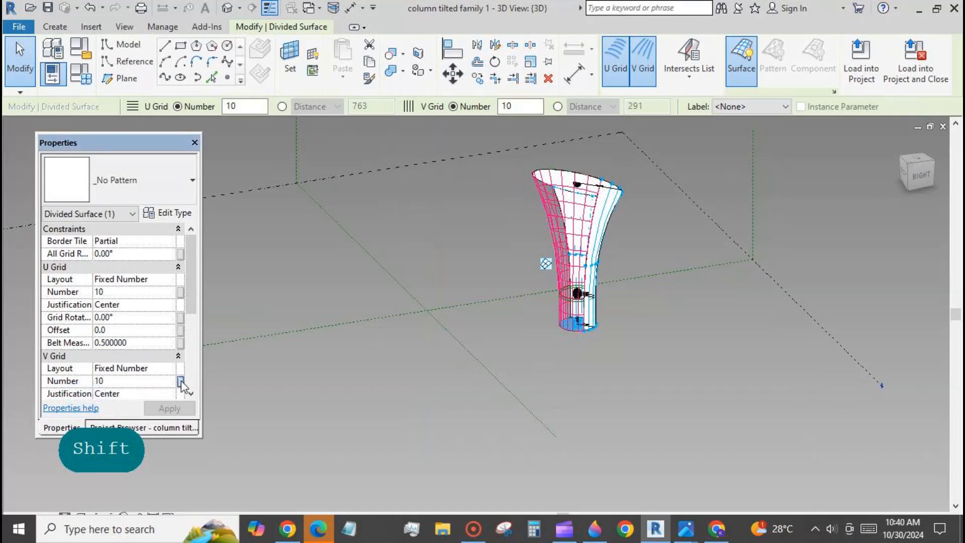
click(148, 275)
click(259, 441)
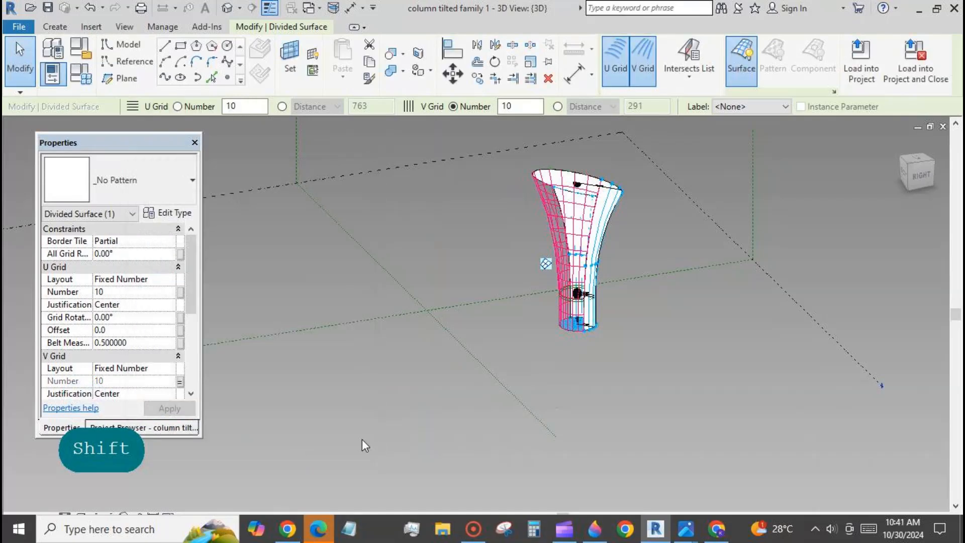
- Set the second side surface's U grid number to 2 and display its original surface and nodes
click(133, 292)
text(2)
click(169, 408)
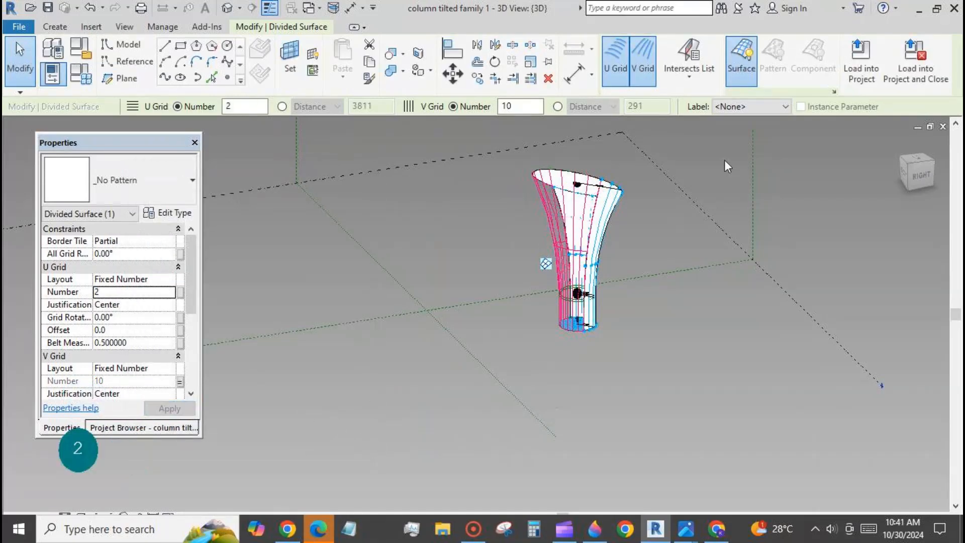
click(834, 91)
click(664, 315)
click(659, 393)
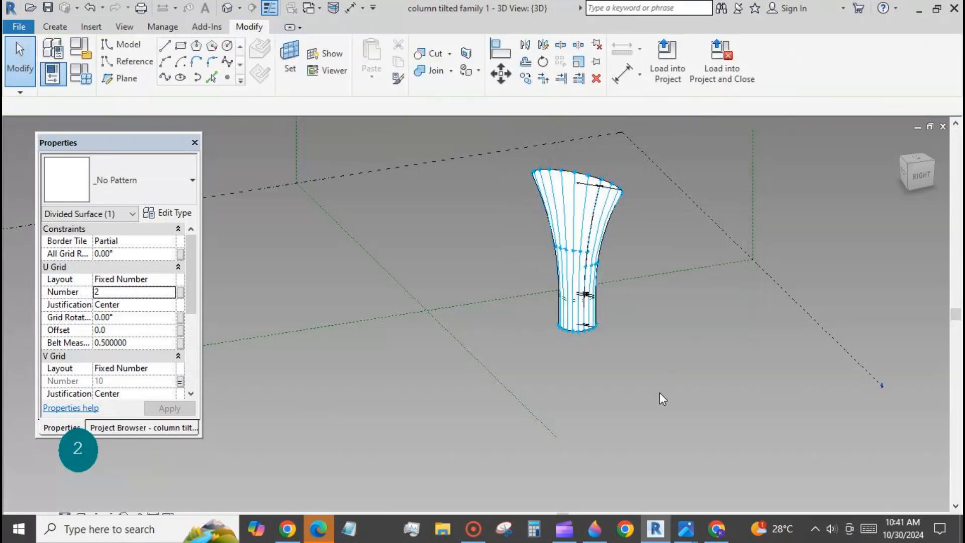
- Place a bar 3 point component through the bottom, middle and top nodes of one vertical grid line on the column
click(373, 66)
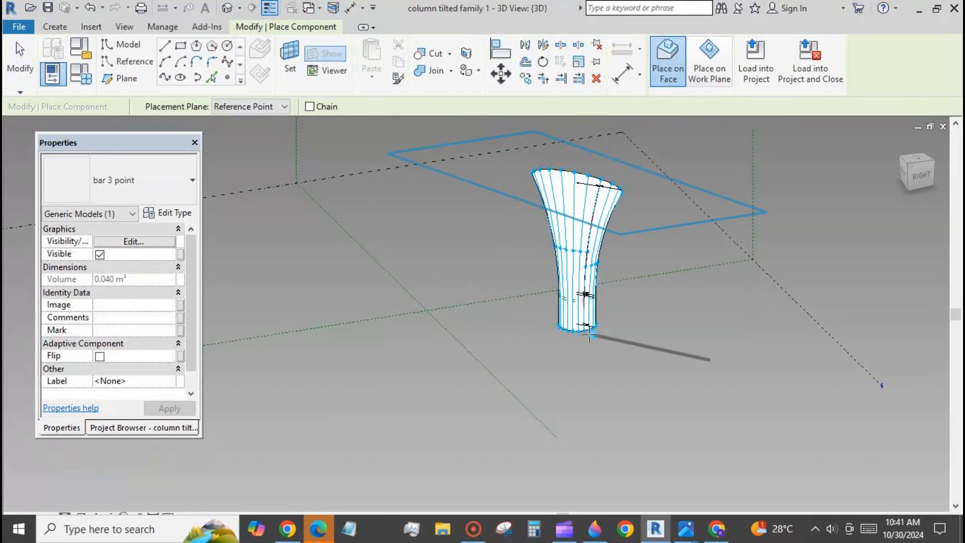
click(578, 331)
click(580, 251)
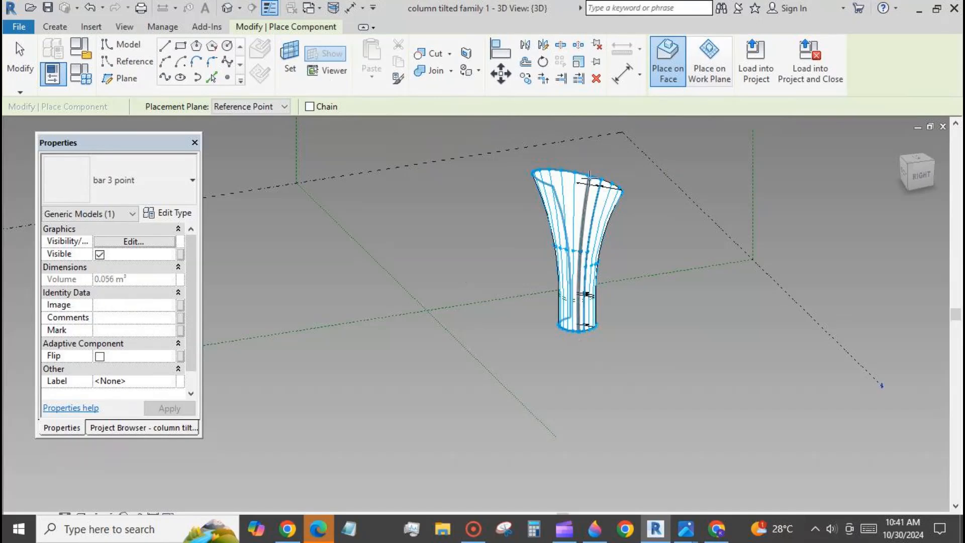
click(588, 175)
key(Escape)
key(Escape)
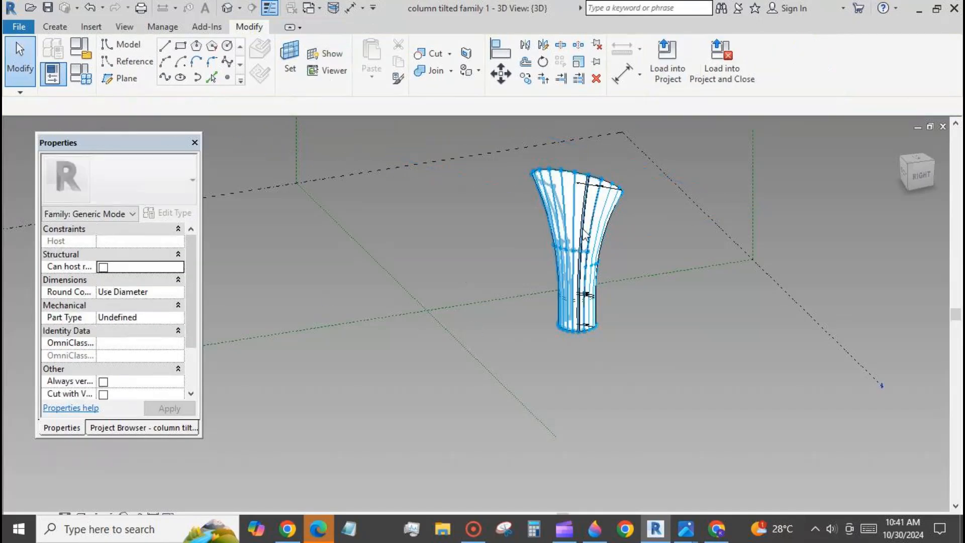
- Turn on Flip for the placed bar, leaving the option without an associated family parameter
key(Tab)
key(Tab)
scroll(588, 225, up, 3)
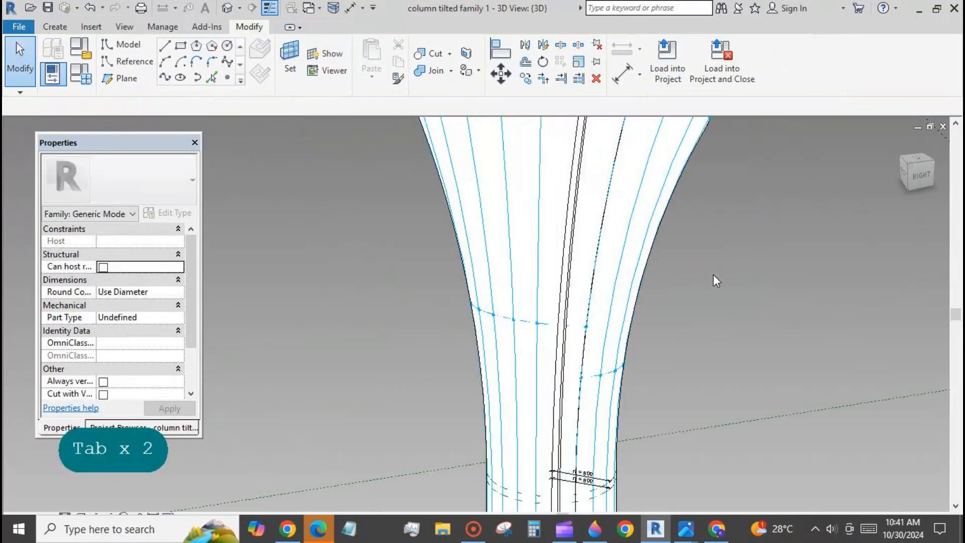
click(568, 275)
scroll(680, 280, down, 1)
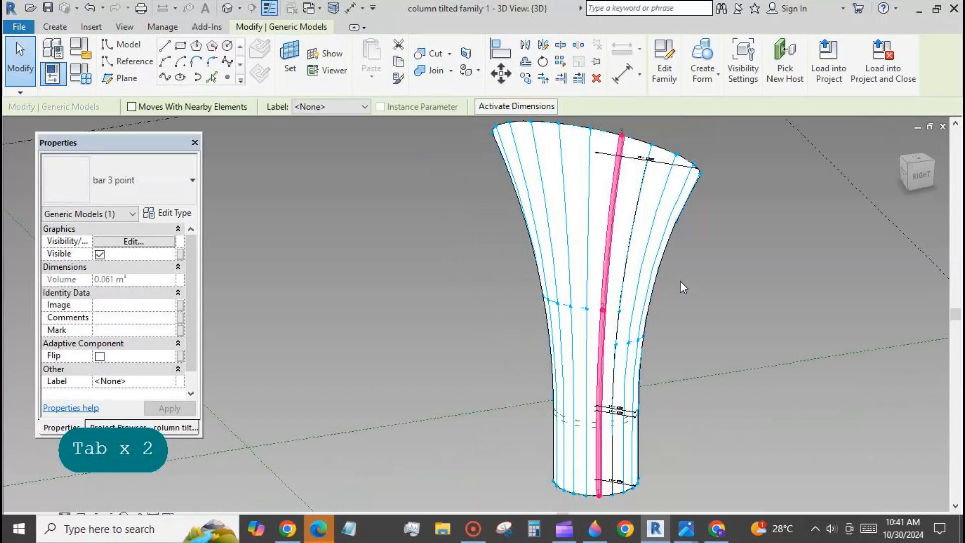
click(99, 356)
click(180, 356)
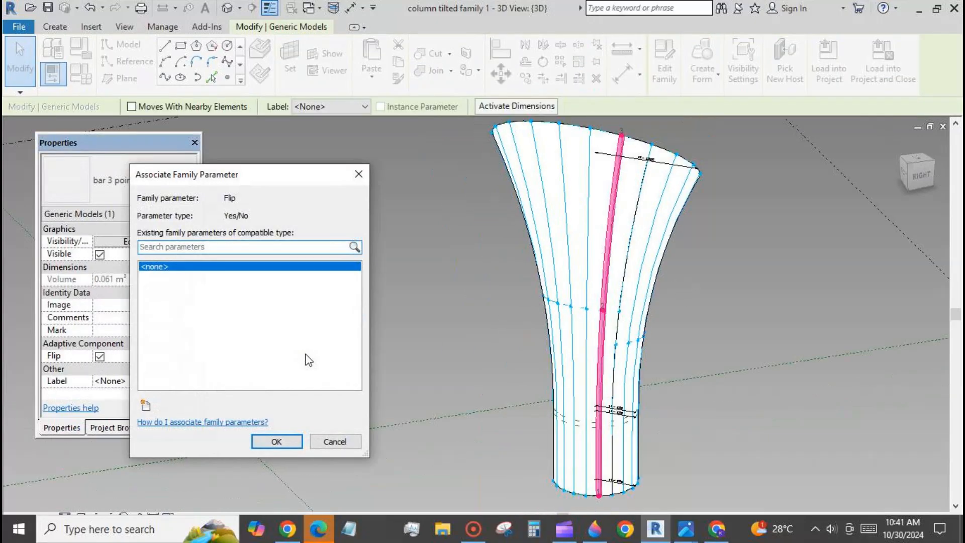
click(335, 442)
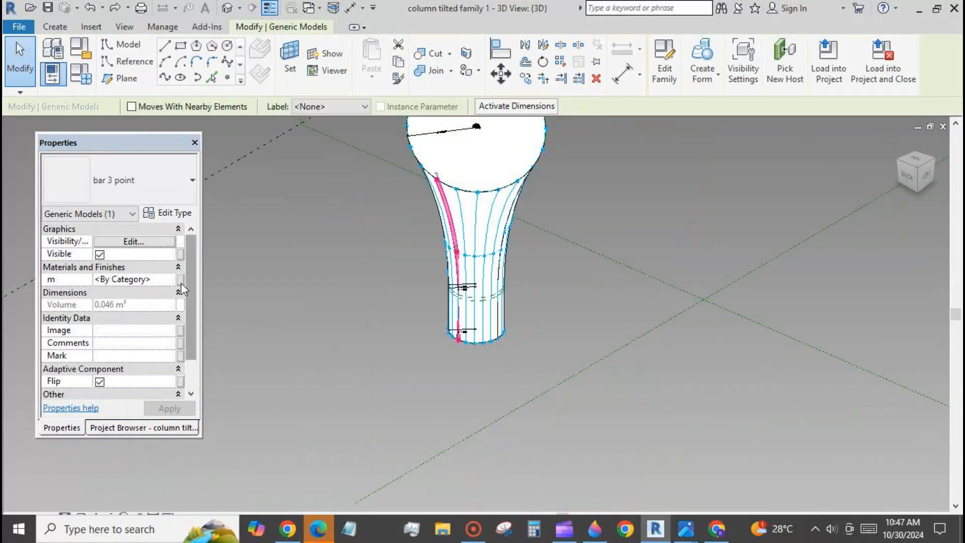
- Associate the bar's m material with a new family parameter named material bar
click(180, 278)
click(145, 405)
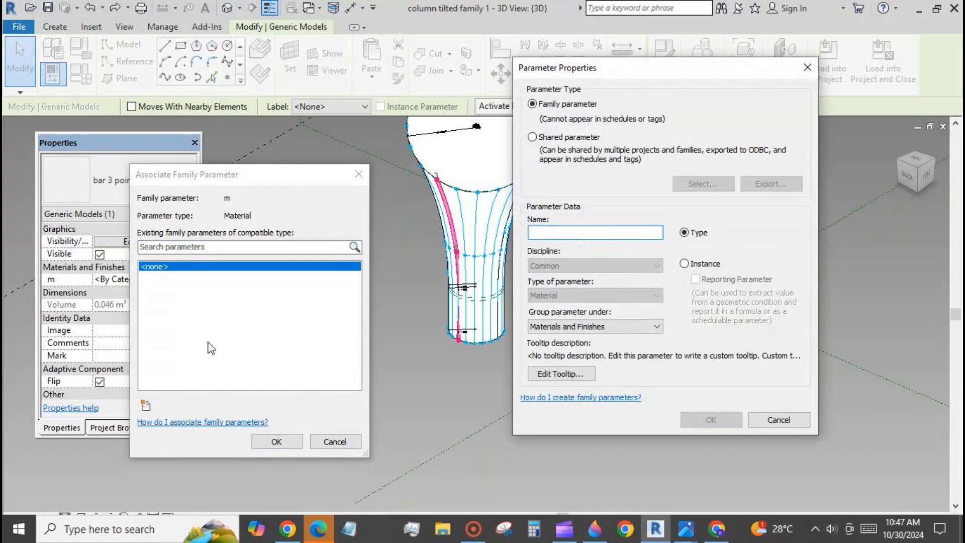
text(material bar)
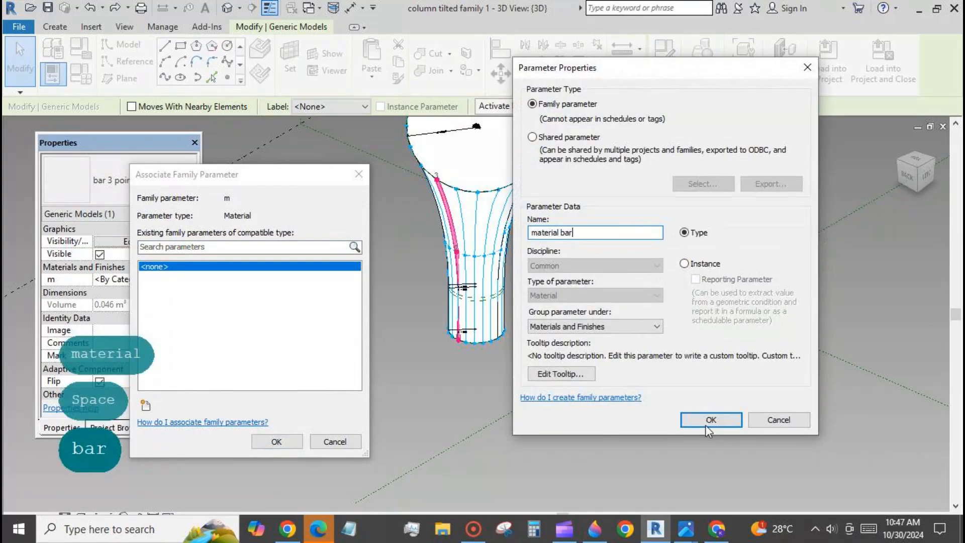
click(709, 420)
click(277, 441)
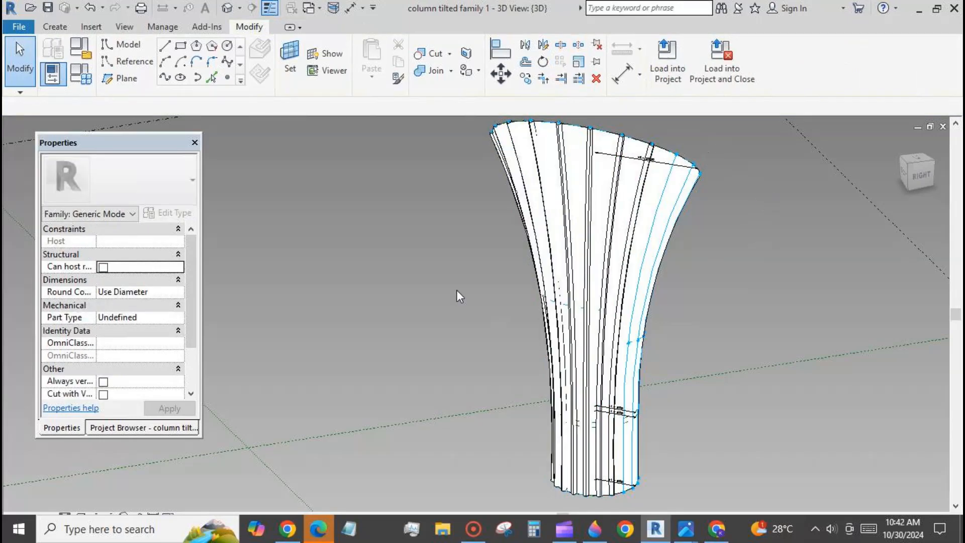
- Place another bar 3 point component through the bottom, middle and top nodes of a grid line on the column's other half
scroll(456, 289, down, 3)
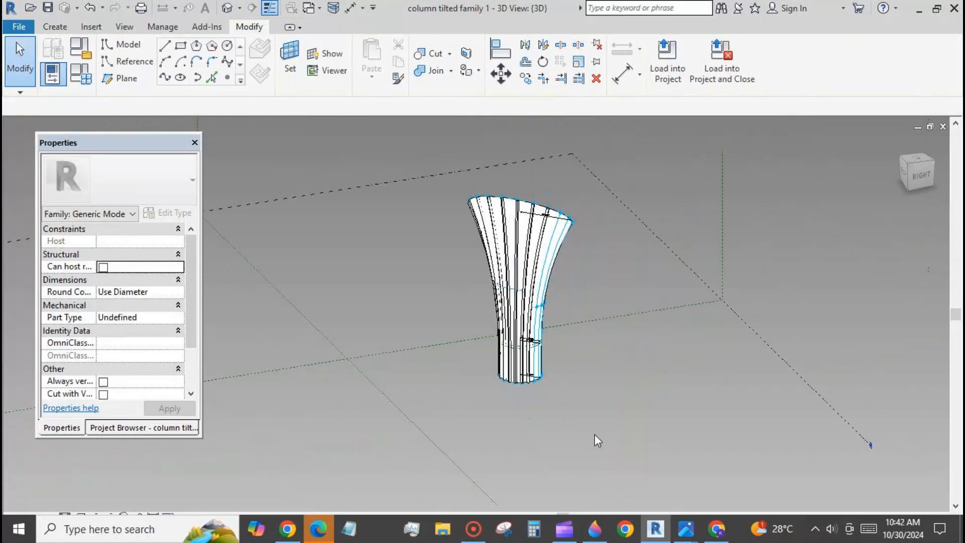
shift+middle_drag(678, 441, 503, 397)
key(c)
key(m)
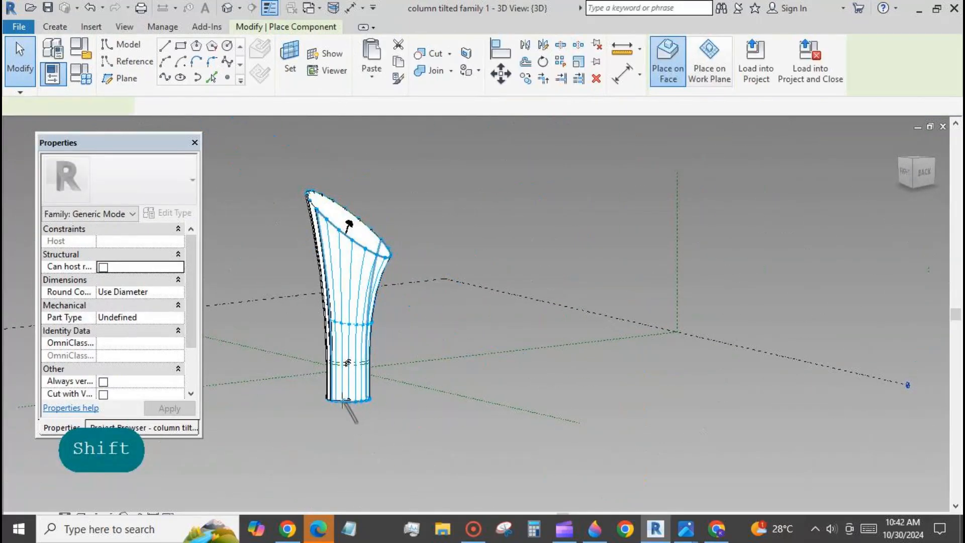
click(342, 400)
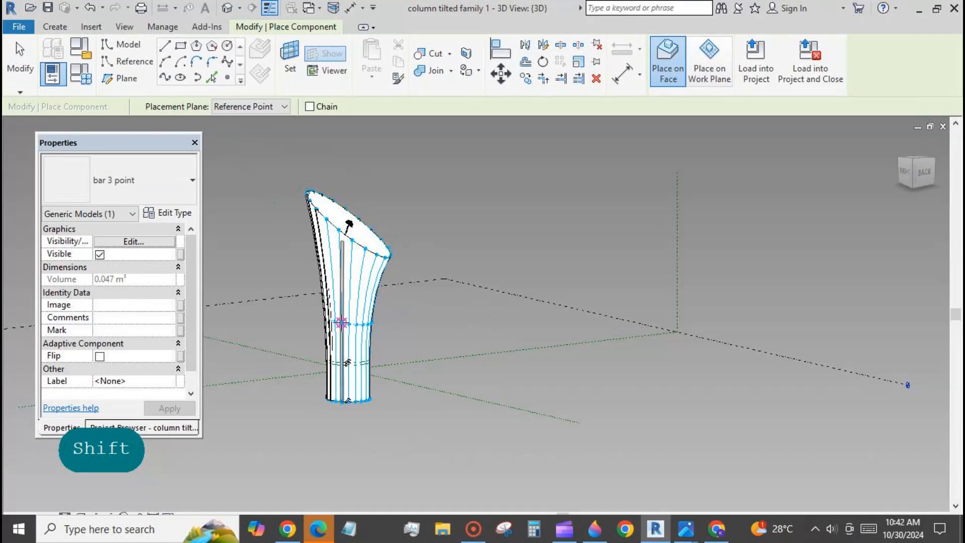
click(340, 230)
key(Escape)
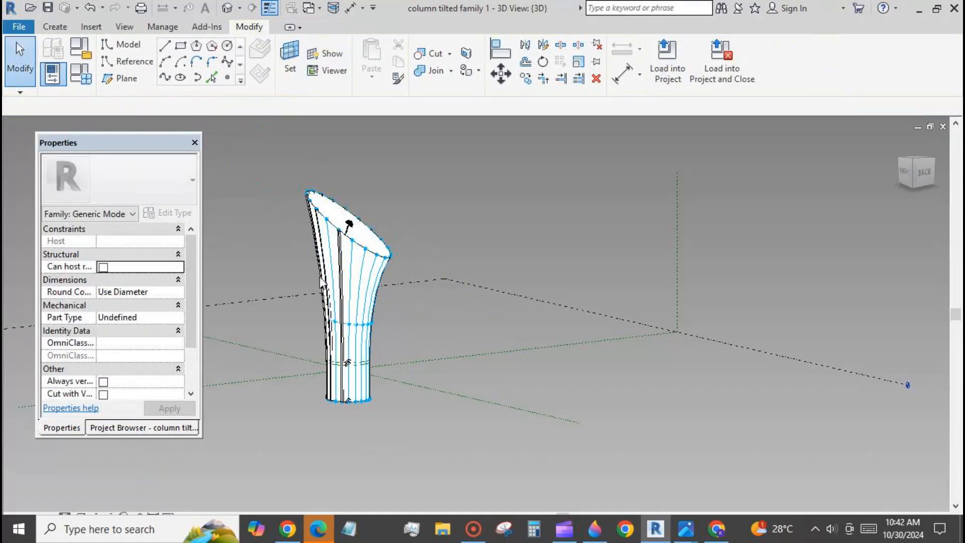
- Turn on Flip for the bar 3 point component placed on the column's second half
click(340, 275)
scroll(301, 314, up, 4)
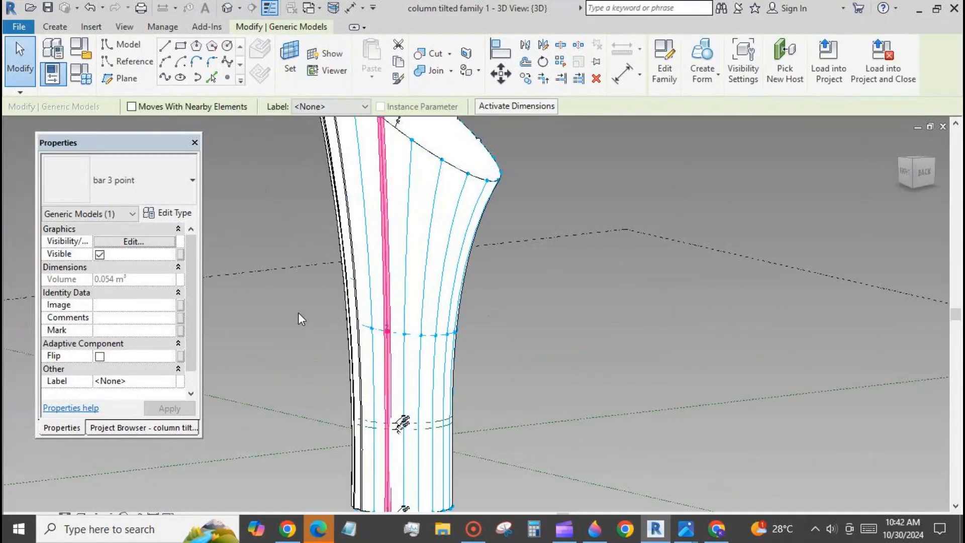
click(100, 356)
- Repeat the flipped bar across all remaining grid lines on its half of the column
click(387, 321)
click(562, 66)
scroll(566, 279, down, 2)
shift+middle_drag(619, 324, 772, 330)
scroll(365, 258, up, 3)
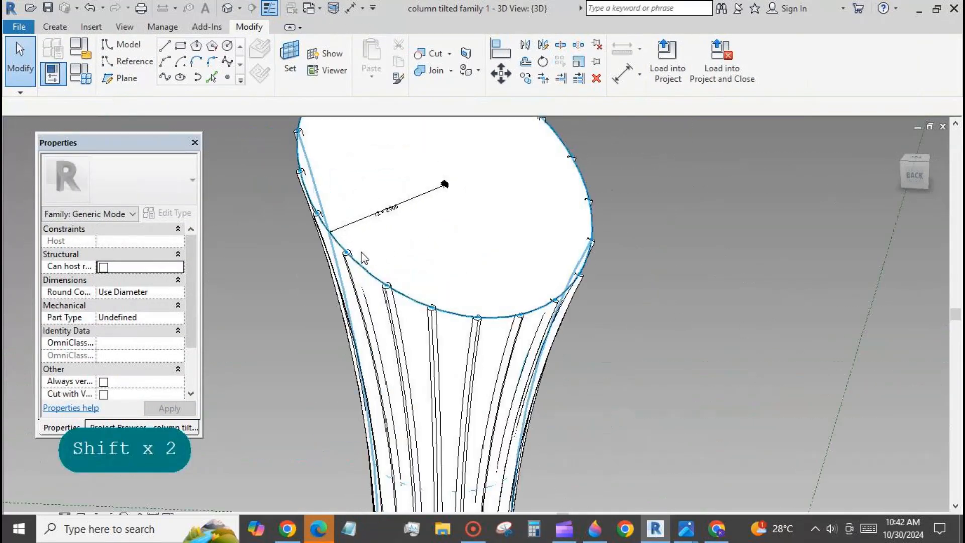
scroll(457, 221, down, 4)
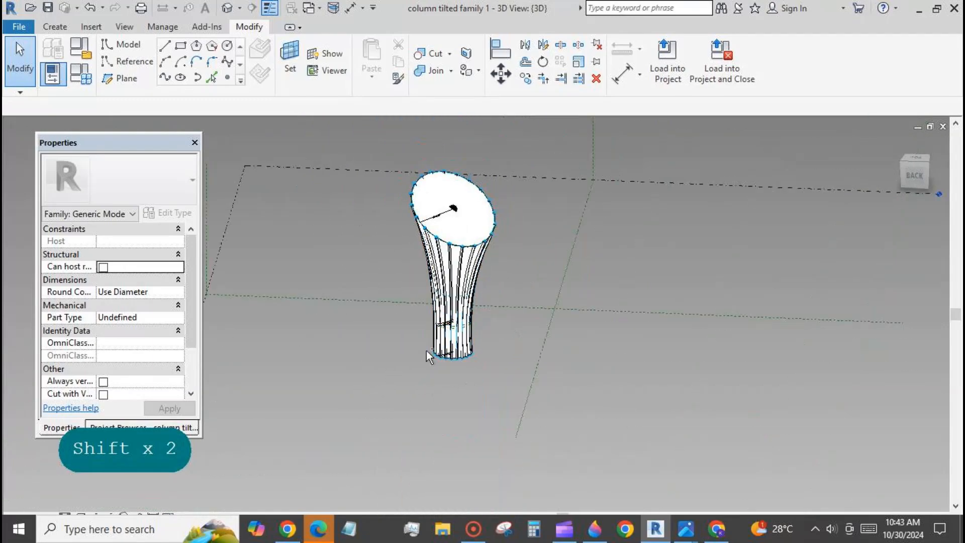
- Load the column family into column tilted family mass.rfa, overwriting the existing version
click(667, 63)
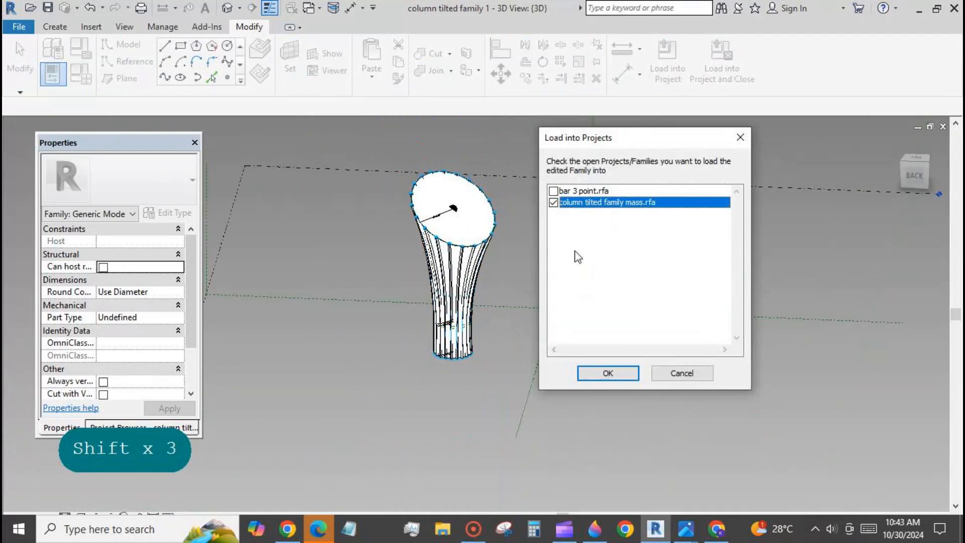
click(608, 371)
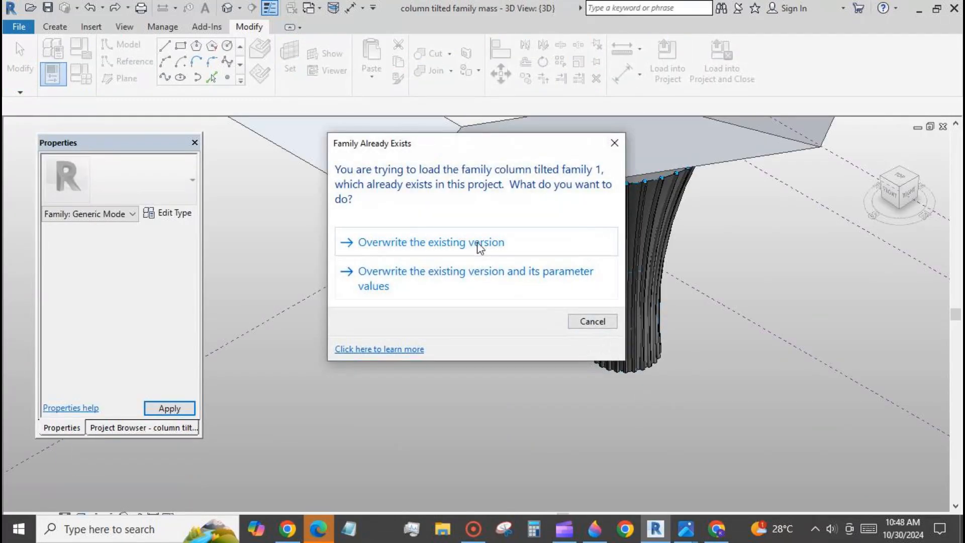
click(478, 242)
click(461, 328)
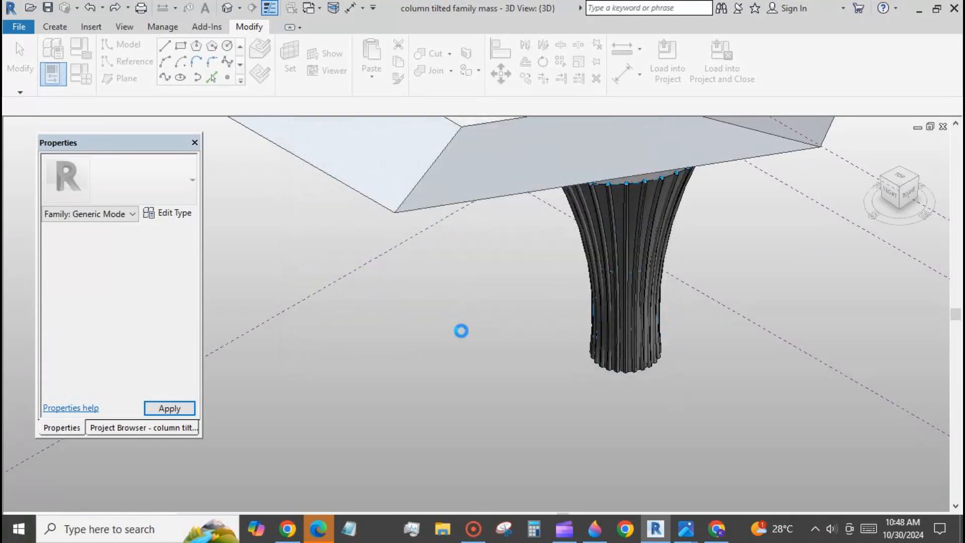
- Choose the Default material for the material bar type parameter of the tilted column under the roof mass
key(Tab)
key(Tab)
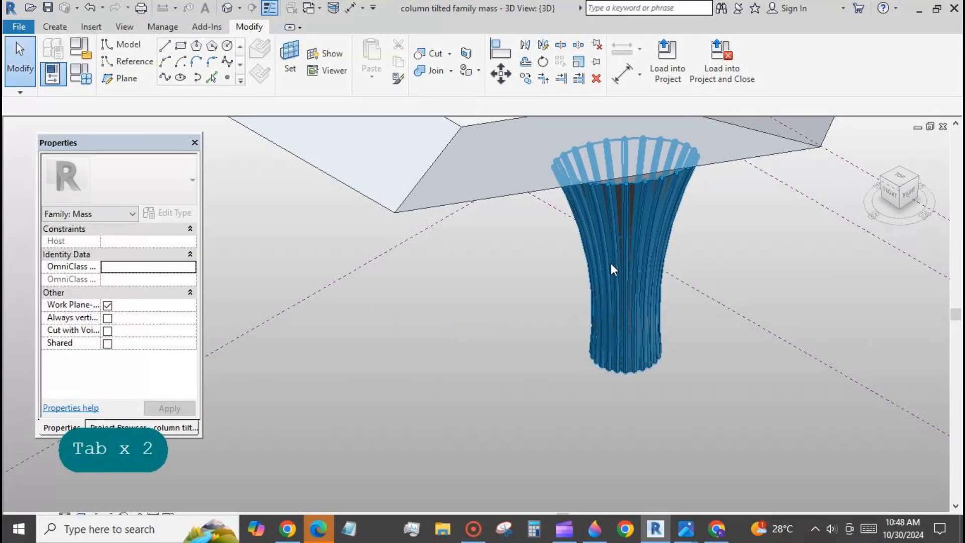
click(610, 264)
shift+middle_drag(424, 337, 532, 412)
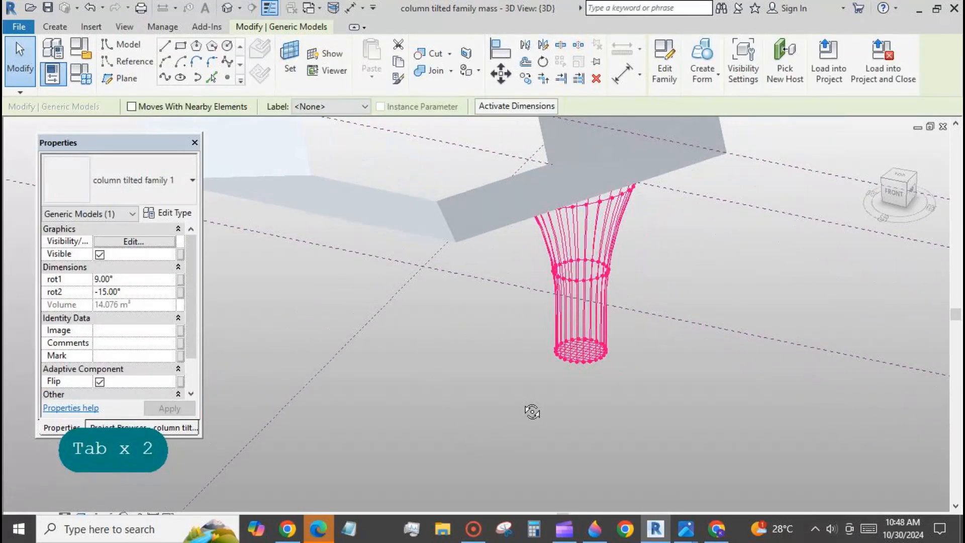
click(532, 411)
click(566, 289)
click(174, 214)
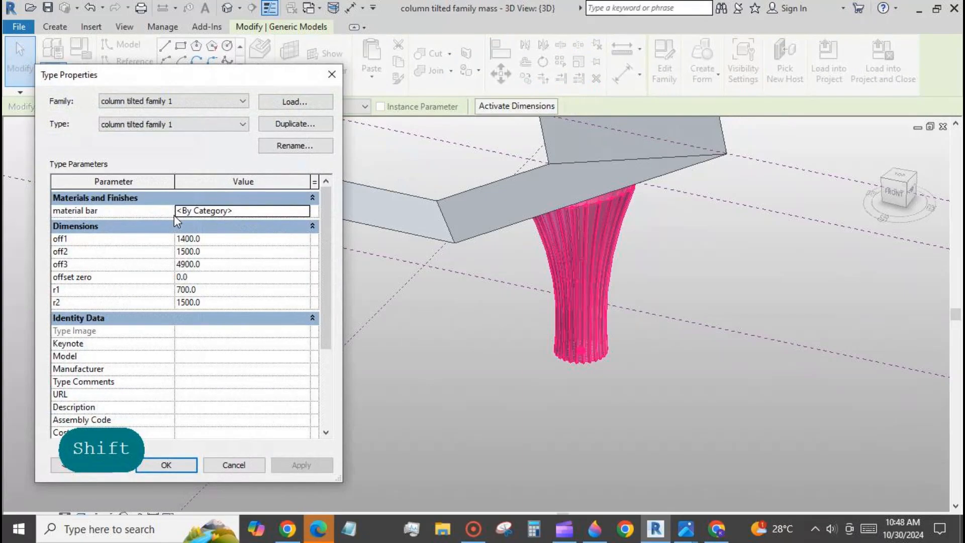
click(302, 211)
click(302, 211)
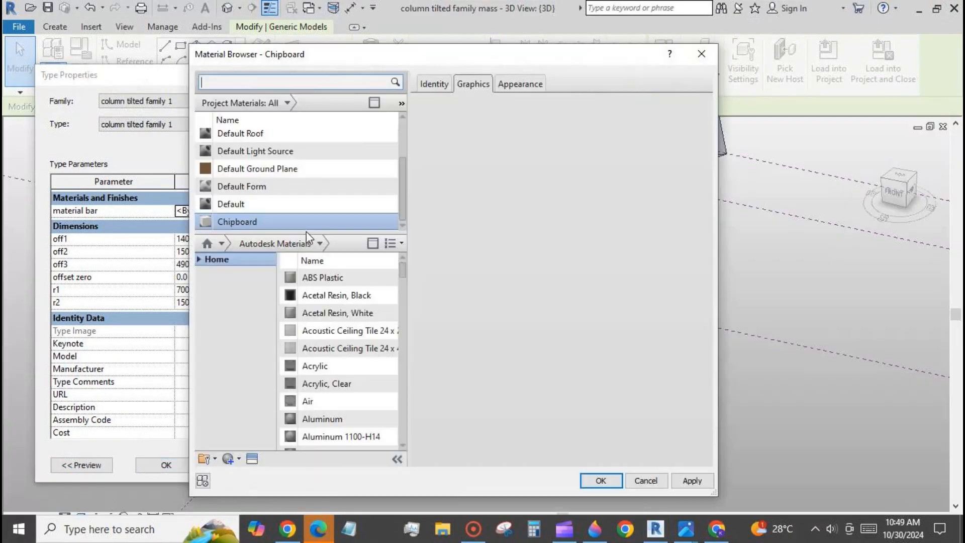
click(308, 204)
- Set the Default material's appearance color to light yellow, RGB 255 255 168, and accept the material
click(520, 84)
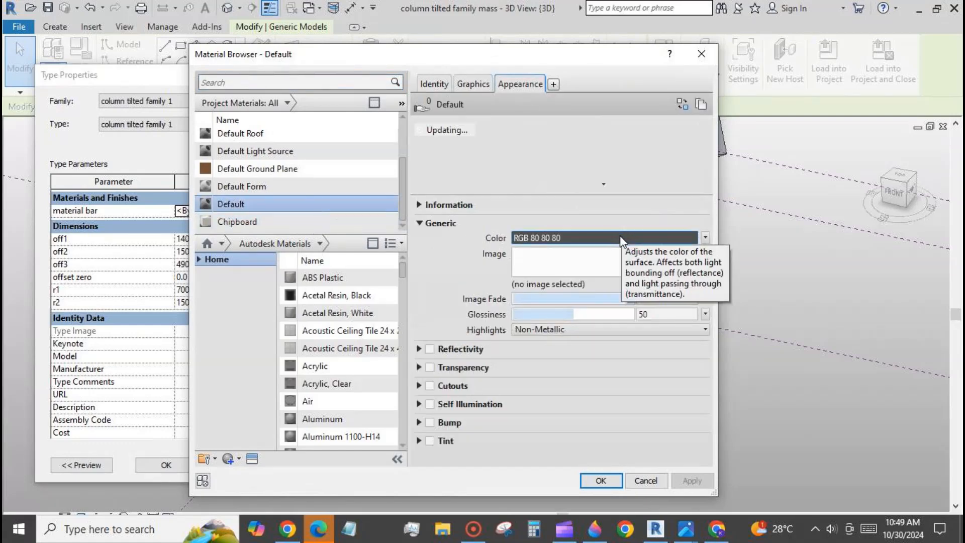
click(619, 236)
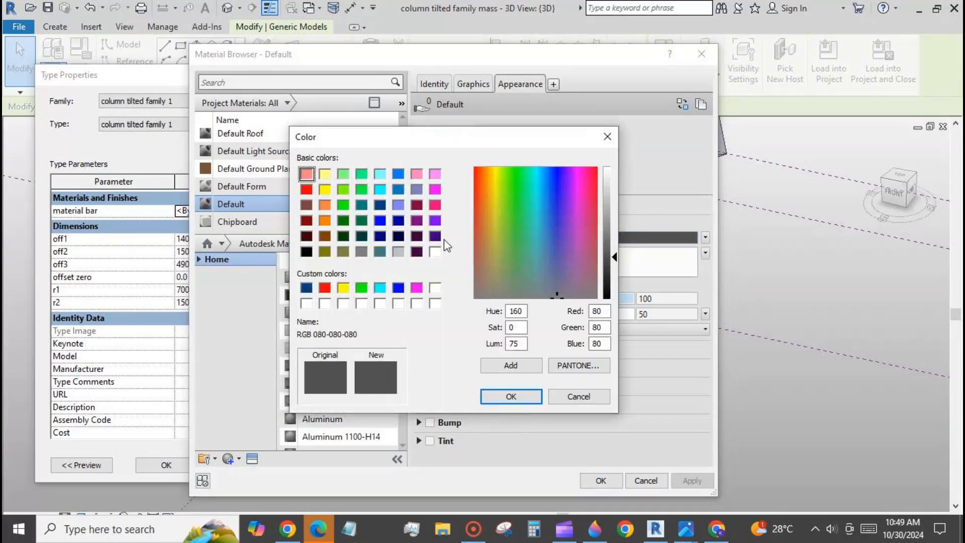
click(325, 189)
click(511, 396)
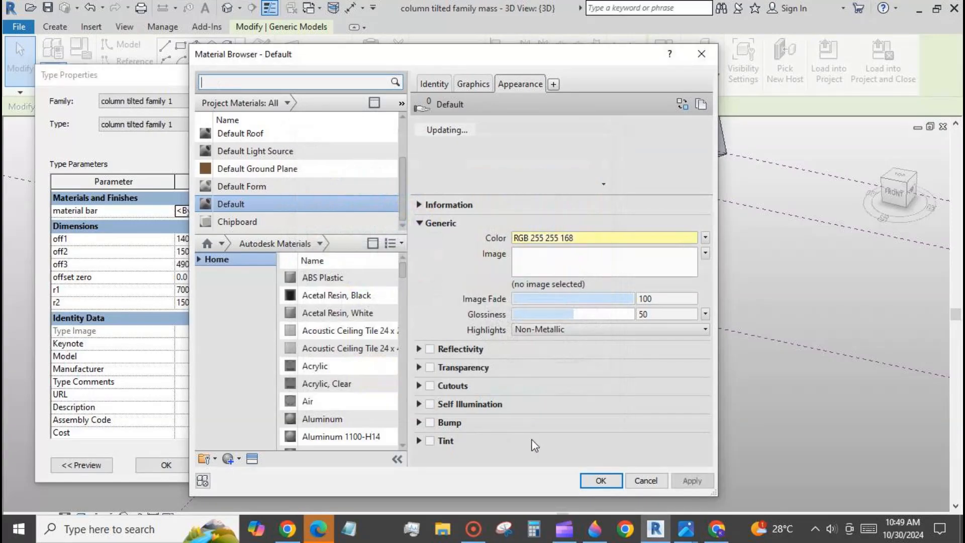
click(600, 480)
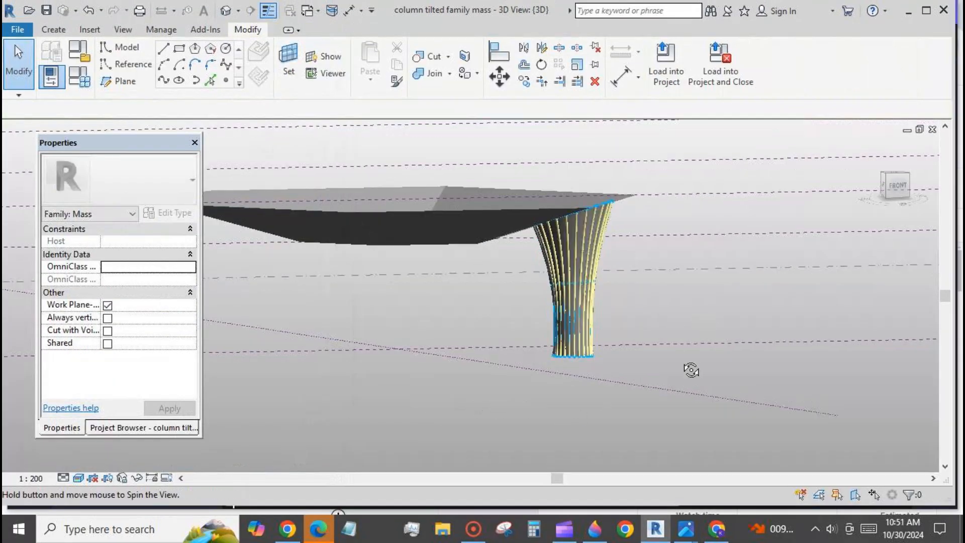